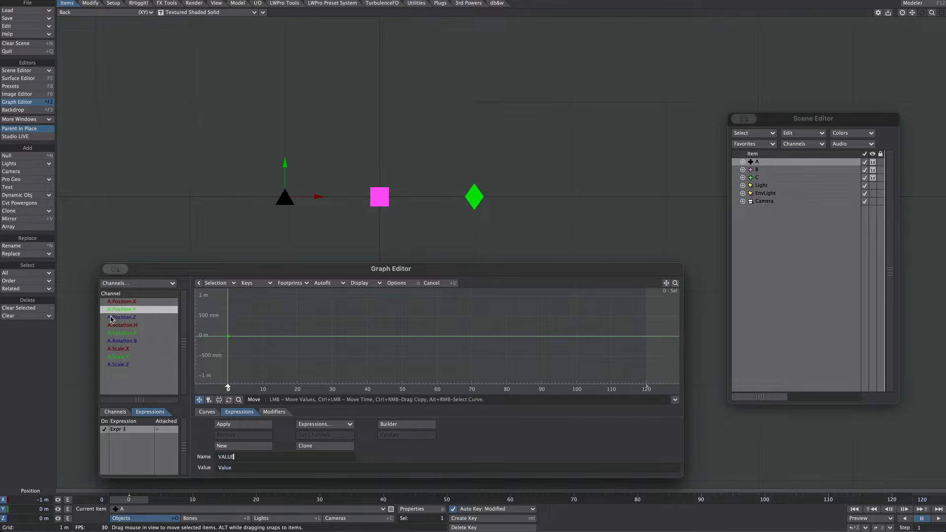
Name the new expression VALUE and set its formula to Value+[A.Position.Y]
key("Return")
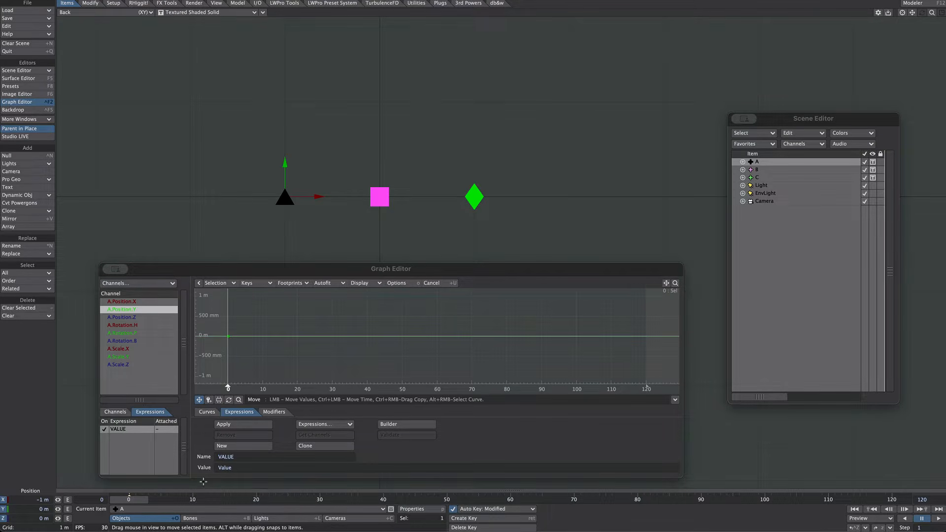
left_click(240, 469)
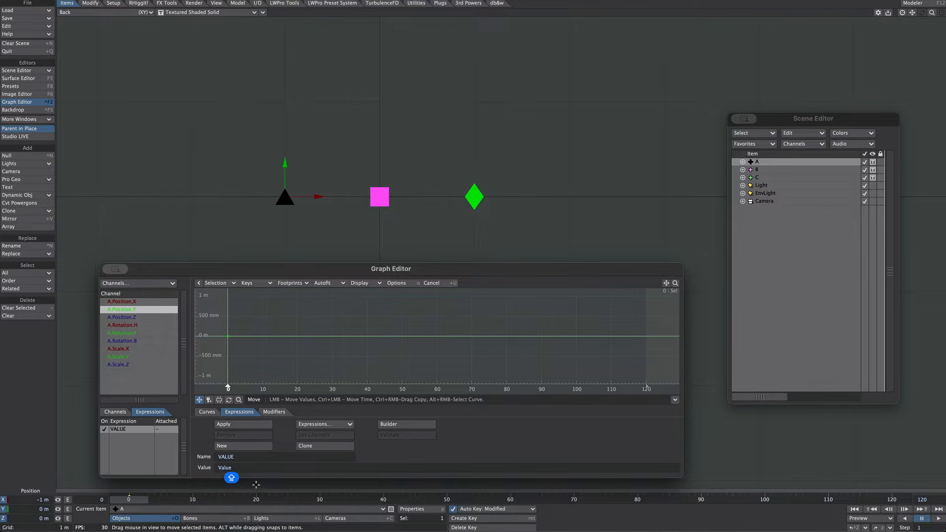
type("+")
right_click(141, 314)
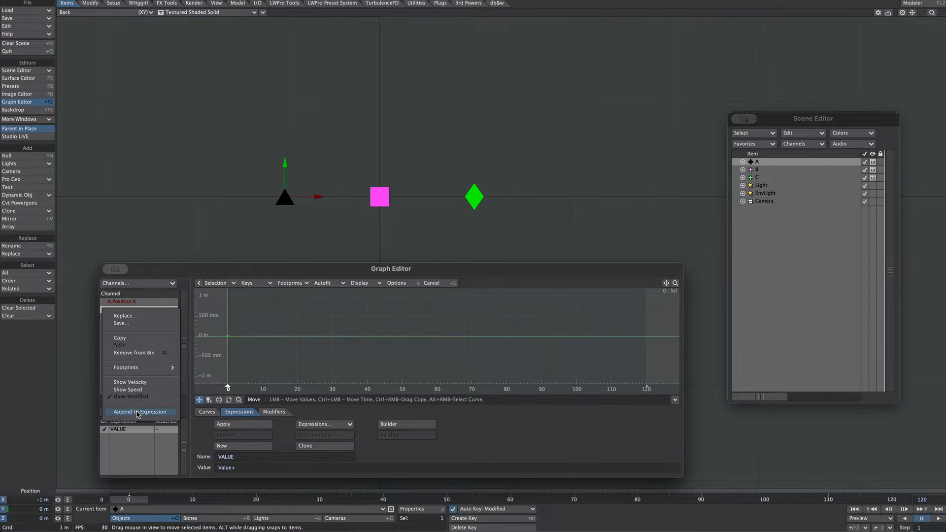
left_click(172, 415)
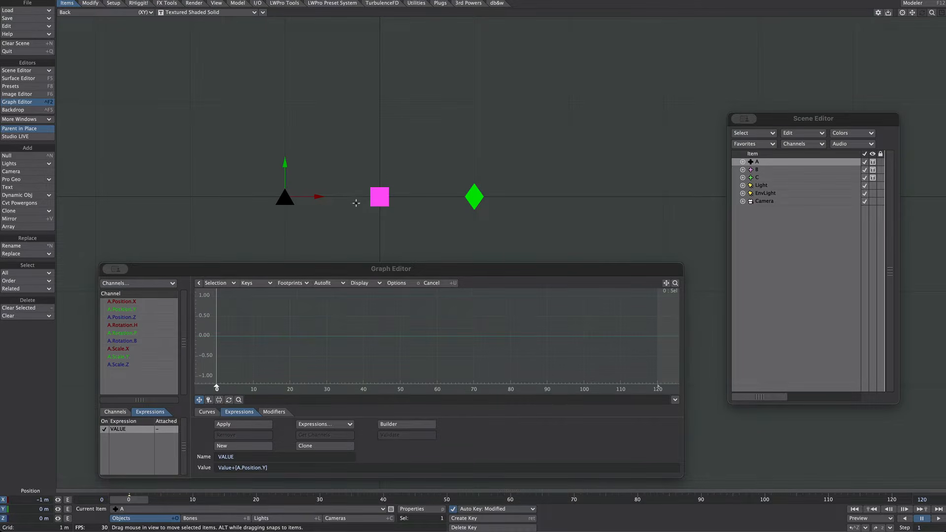
Apply the VALUE expression to null B's Position.Y channel and clear the channel selection
left_click(355, 251)
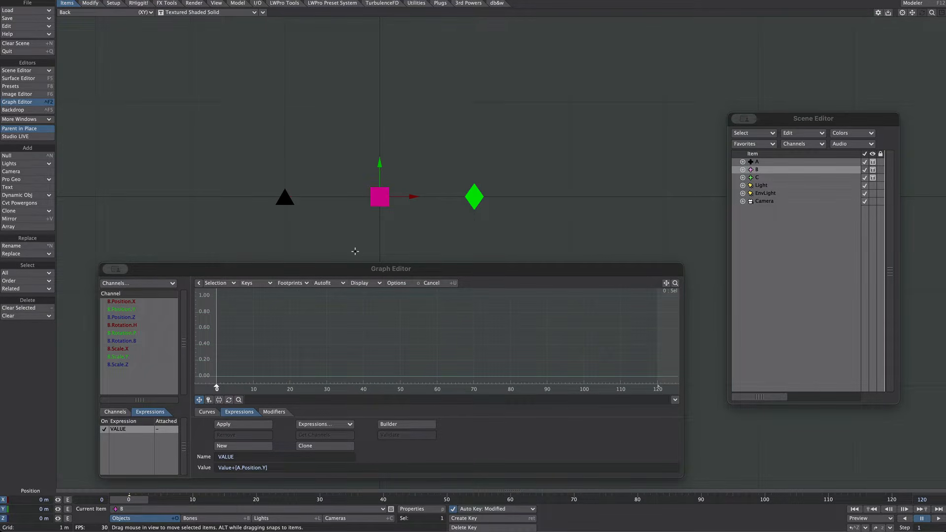
left_click(153, 310)
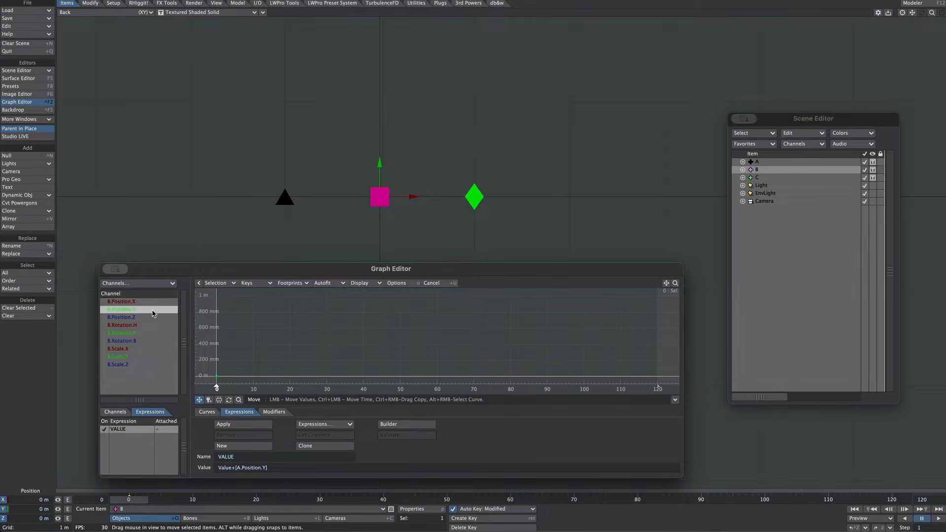
left_click(261, 427)
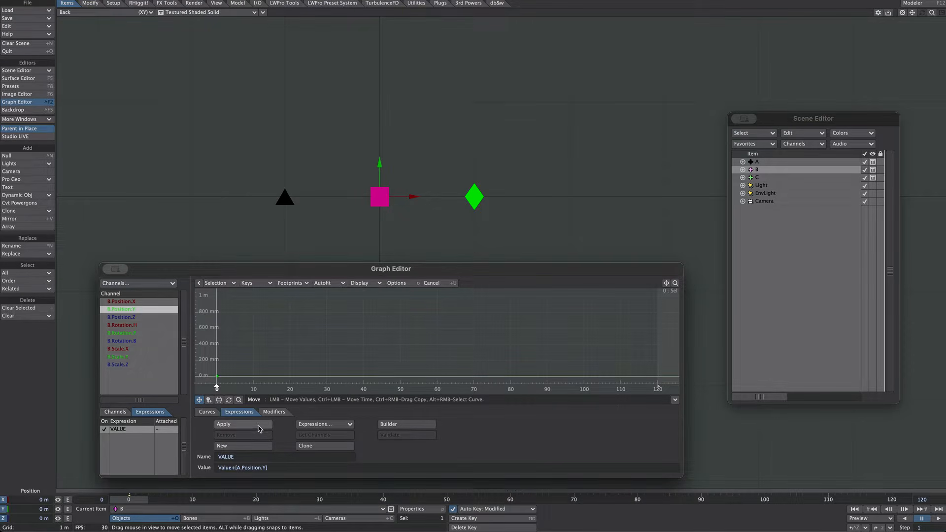
left_click(133, 325)
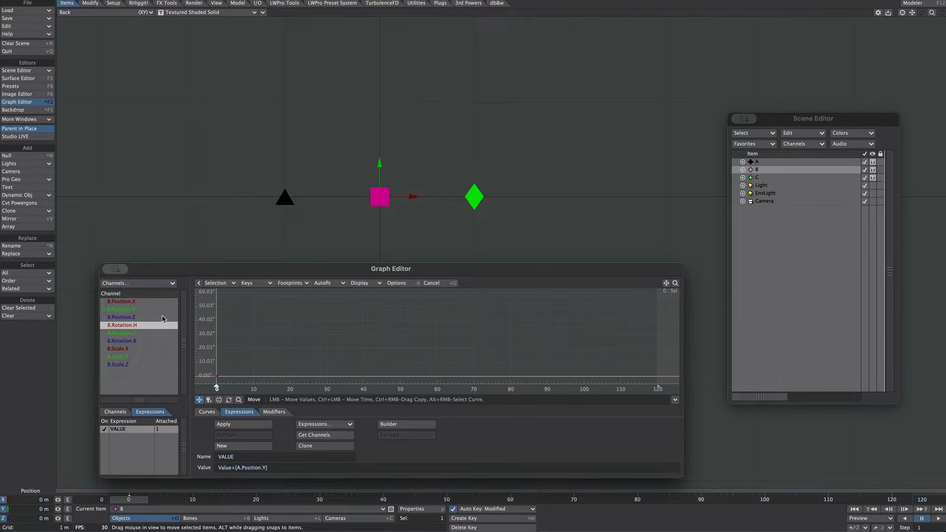
left_click(165, 377)
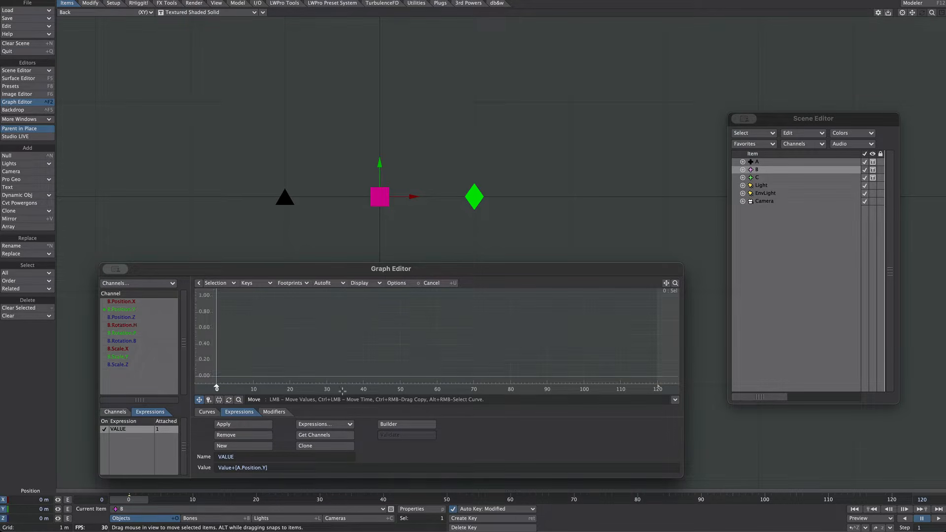
Turn off Track Item Selections in the Graph Editor and recheck the display options
left_click(370, 284)
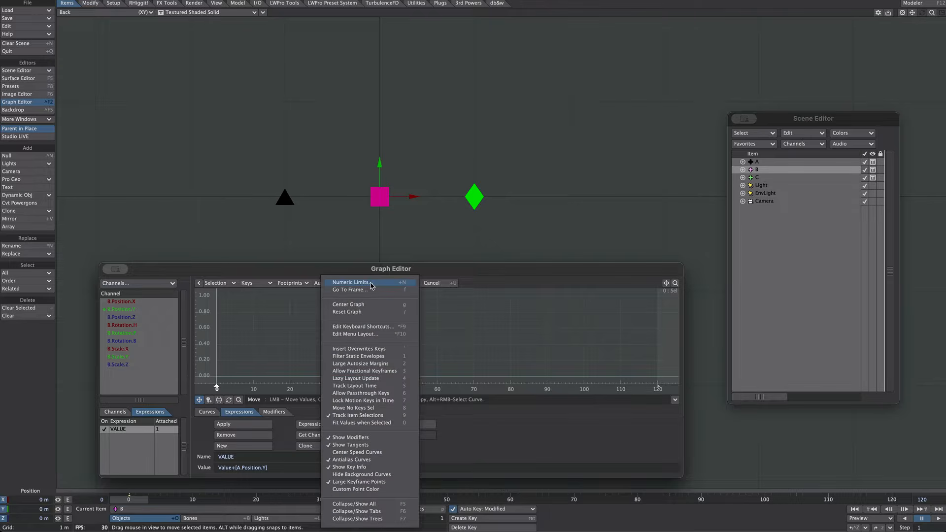
left_click(356, 416)
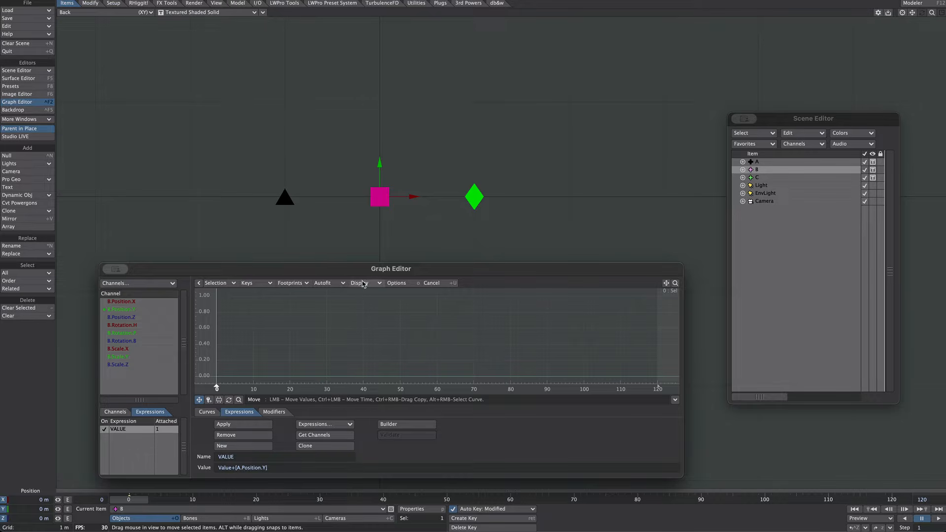
left_click(374, 284)
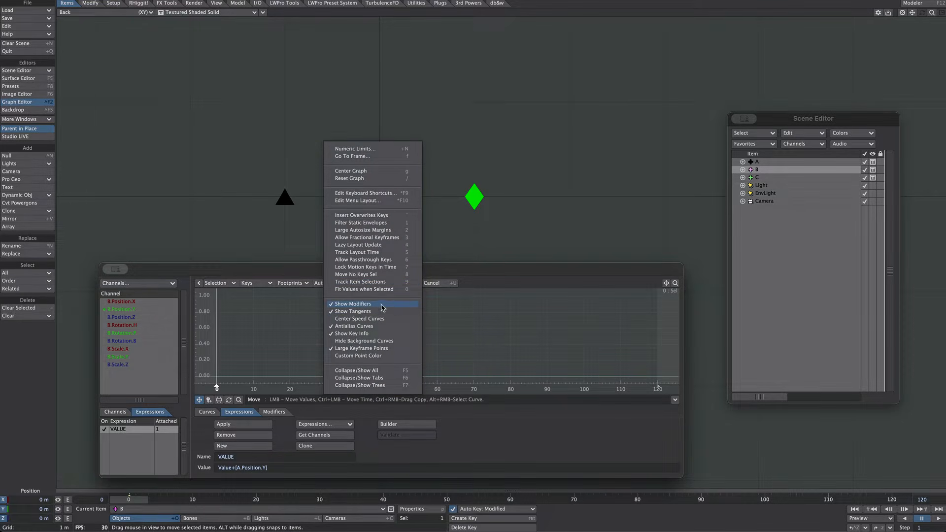
left_click(463, 312)
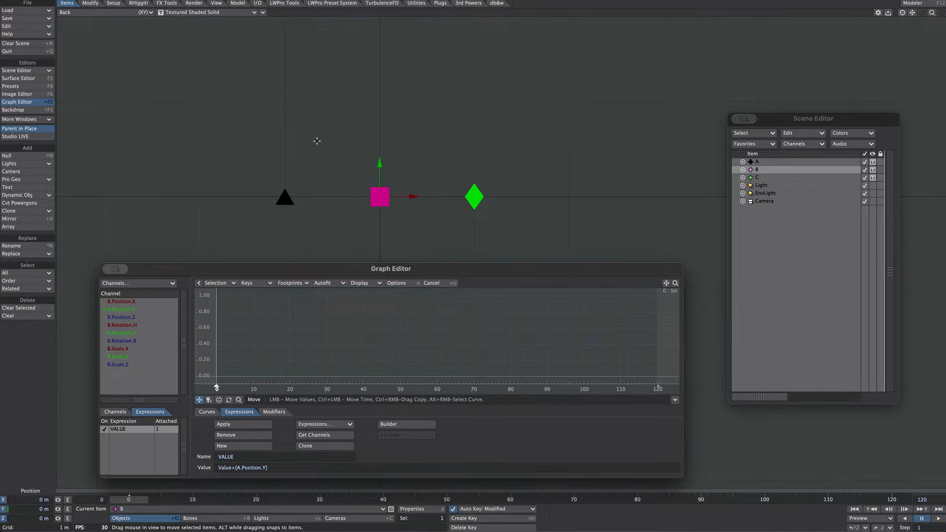
Display the B.Position.Y curve and raise null A along Y to test the expression on B
right_click_drag(316, 141, 231, 229)
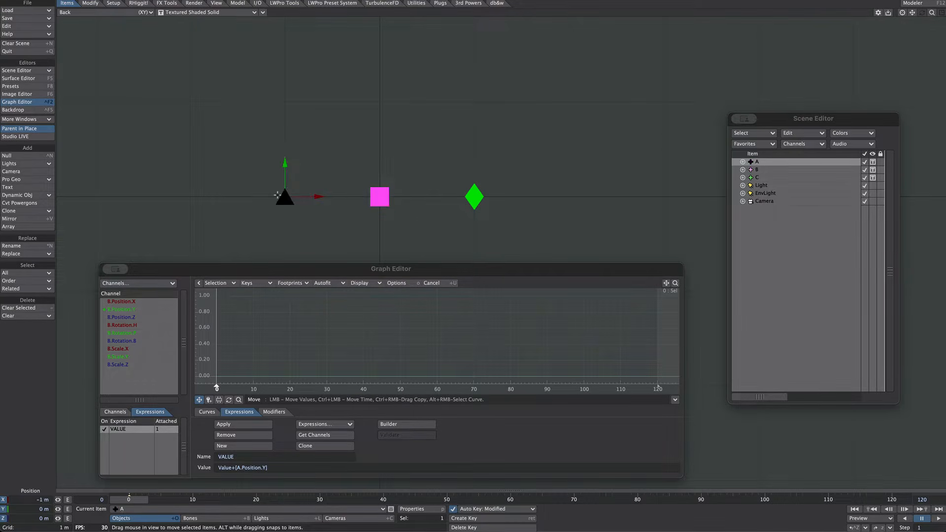
left_click(129, 309)
left_click(282, 180)
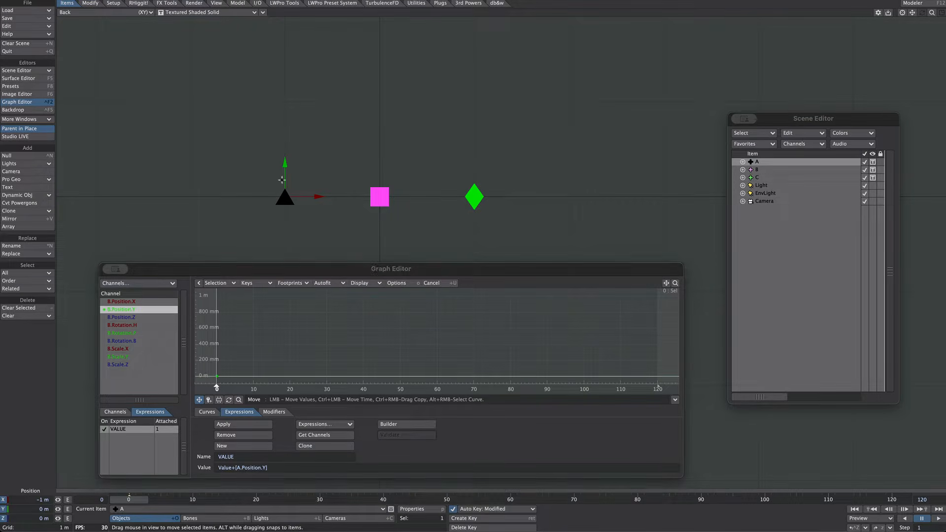
left_click_drag(285, 166, 340, 88)
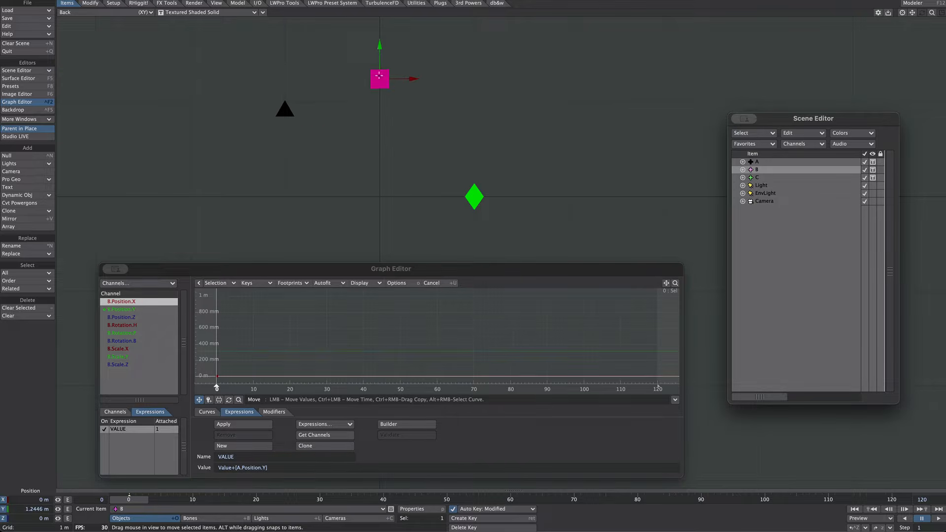
Lower null B to about -818 mm on Y, and lower null A to about 839 mm
left_click_drag(380, 48, 379, 155)
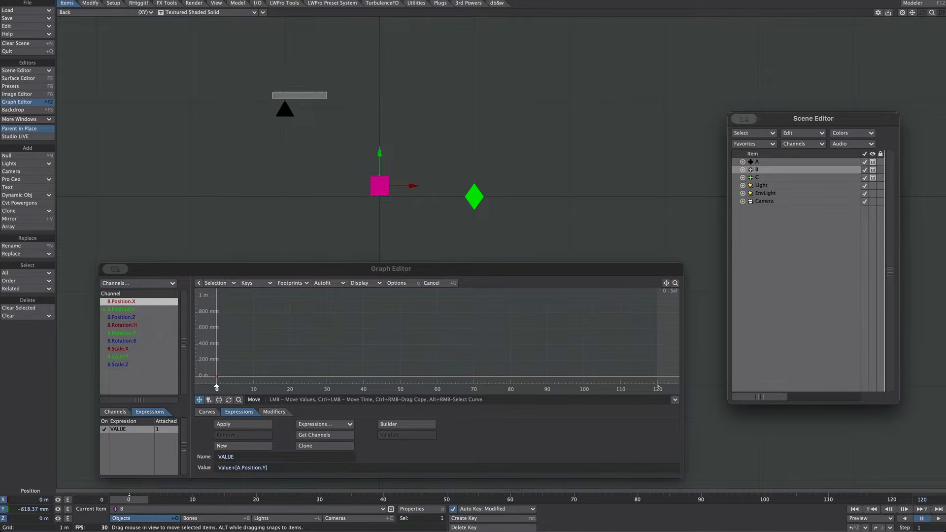
left_click(284, 107)
mouse_move(284, 82)
left_mouse_down()
mouse_move(284, 158)
mouse_move(284, 47)
mouse_move(285, 89)
left_mouse_up()
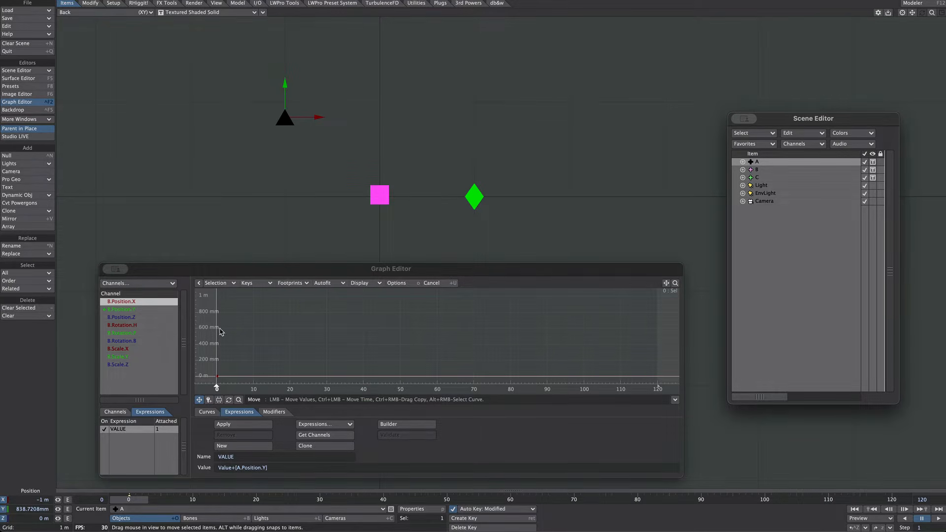
Re-enable Track Item Selections and apply the VALUE expression to null C's Position.Y channel
left_click(400, 283)
left_click(400, 282)
right_click_drag(514, 123, 445, 211)
left_click(162, 313)
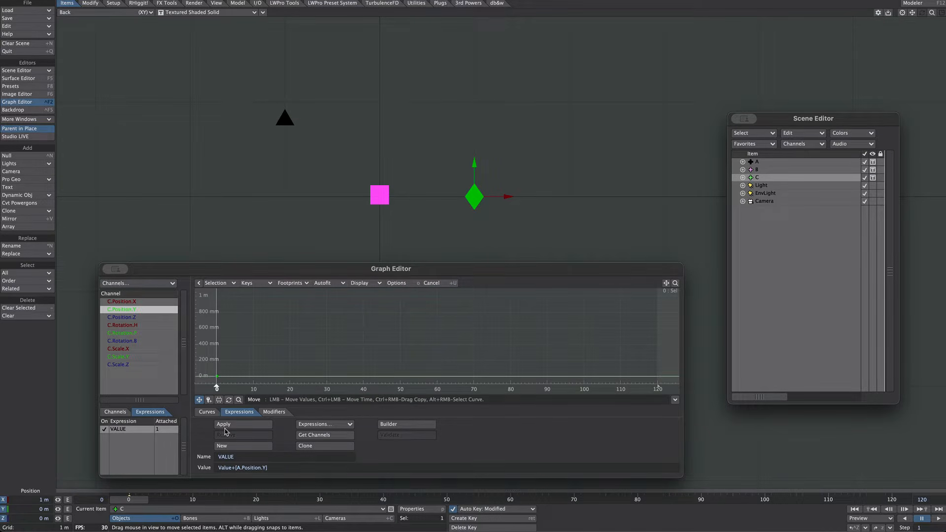
left_click(242, 427)
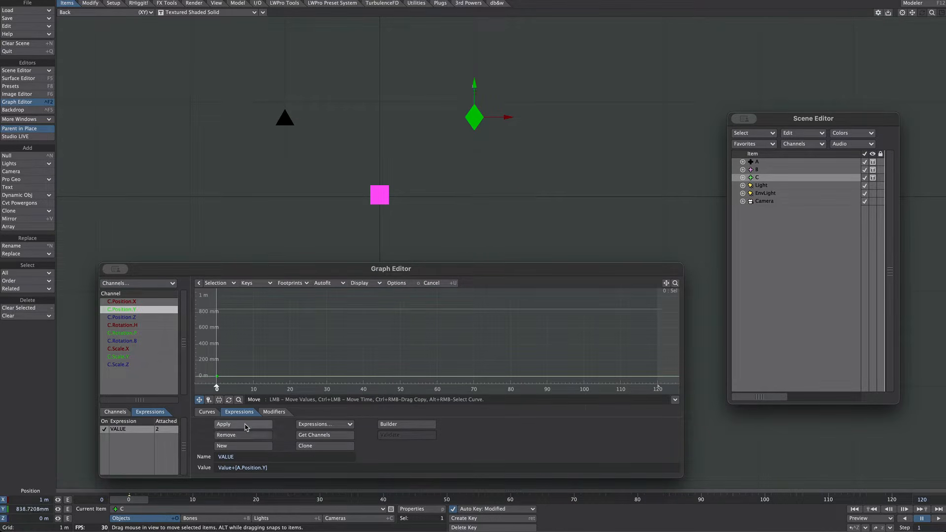
Lower null A to about 813 mm on Y and move null C down along Y to offset it
right_click_drag(309, 73, 251, 160)
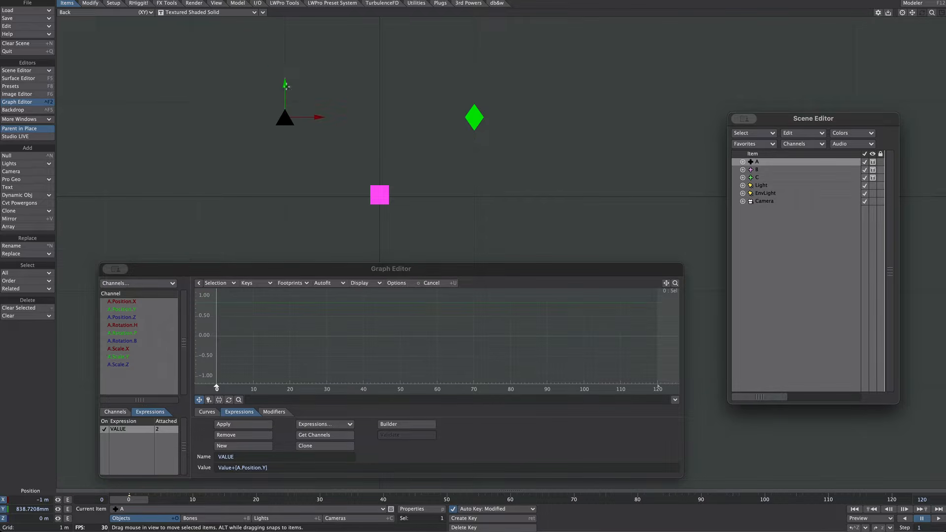
mouse_move(287, 86)
left_mouse_down()
mouse_move(287, 56)
mouse_move(287, 88)
left_mouse_up()
mouse_move(532, 72)
right_mouse_down()
mouse_move(497, 88)
mouse_move(450, 147)
right_mouse_up()
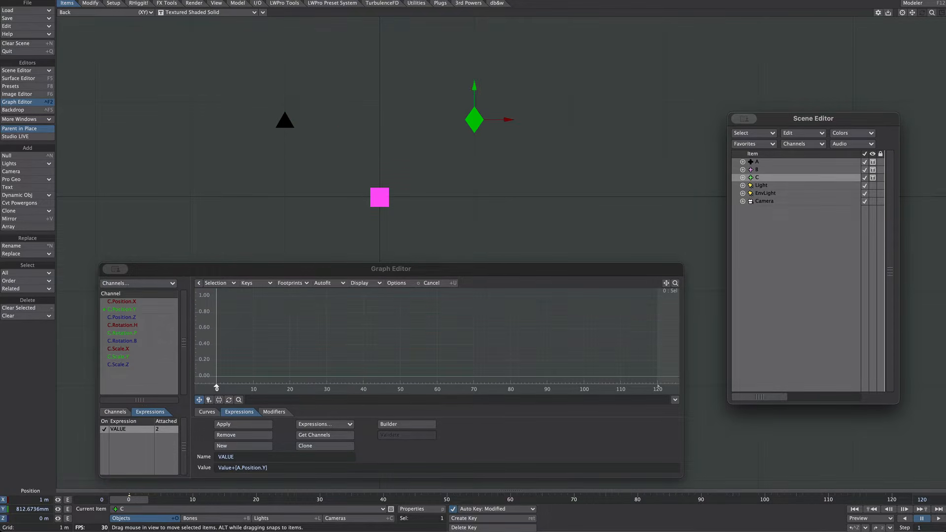
left_click_drag(475, 88, 475, 184)
Raise null A and null C along Y to test the expression with a new offset
right_click_drag(349, 78, 223, 178)
left_click_drag(286, 88, 285, 36)
right_click_drag(519, 92, 422, 183)
left_click_drag(475, 130, 474, 1)
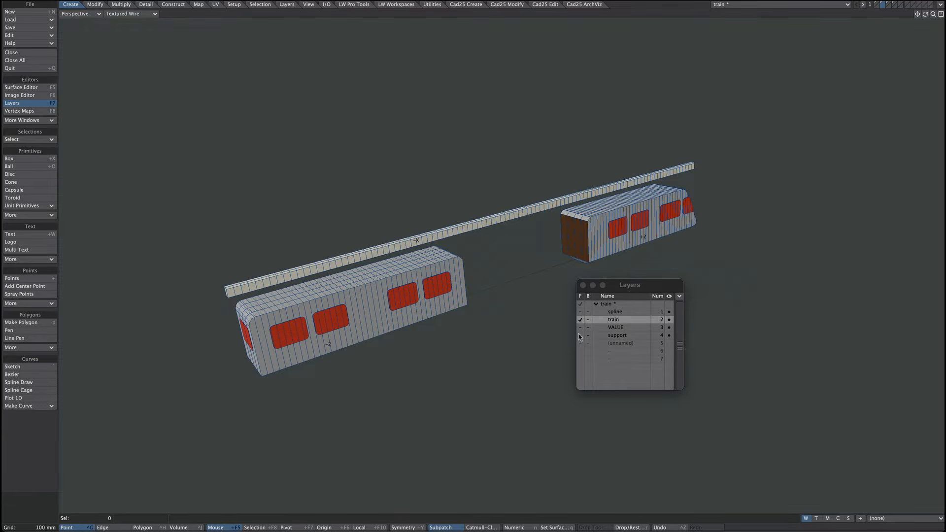
In Modeler, add the VALUE layer to the train display, isolate it, and fit its lettering to the view
left_click(607, 328, "shift")
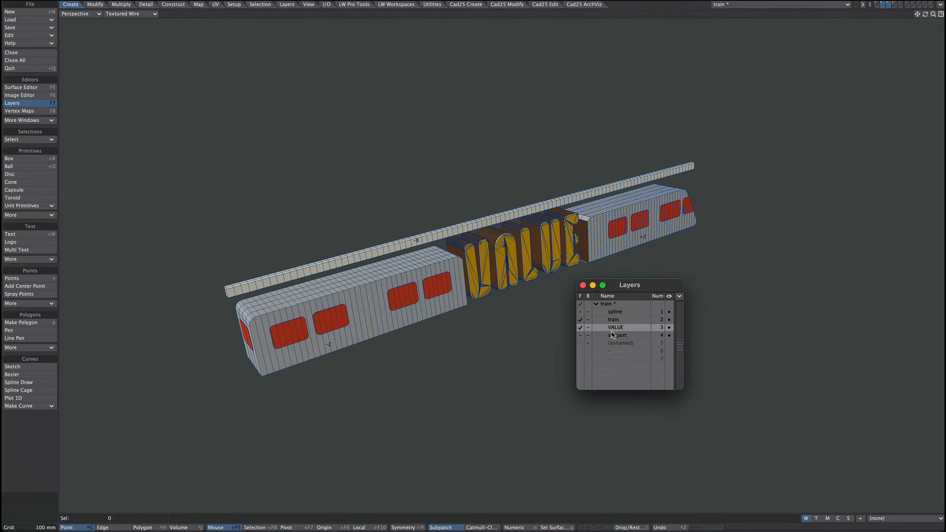
left_click(596, 328)
key("a")
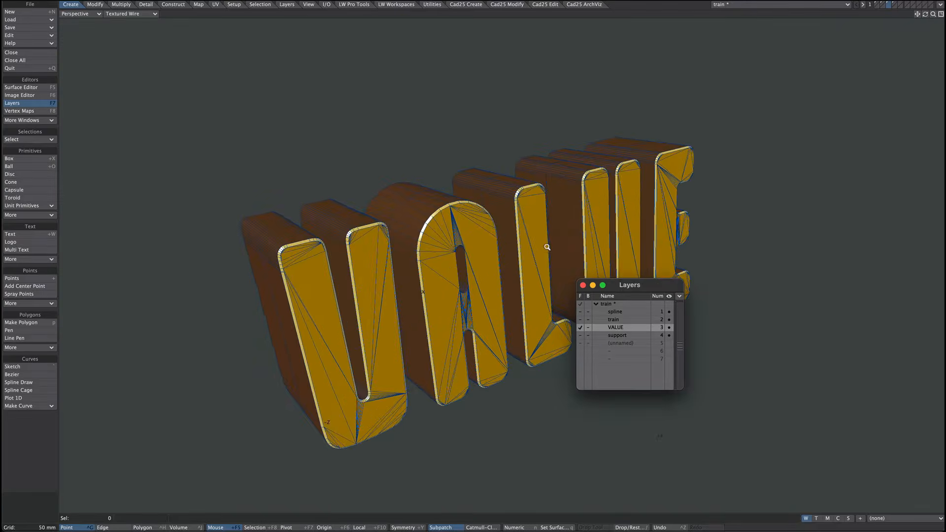
left_click_drag(547, 249, 467, 257, "alt")
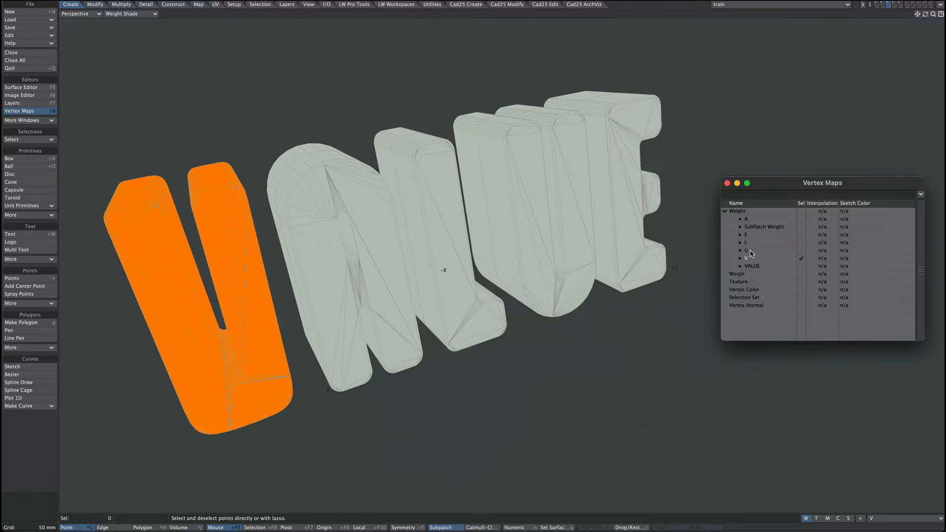
Display the U, L, E and A weight maps on the VALUE lettering together with the V map
left_click(756, 250)
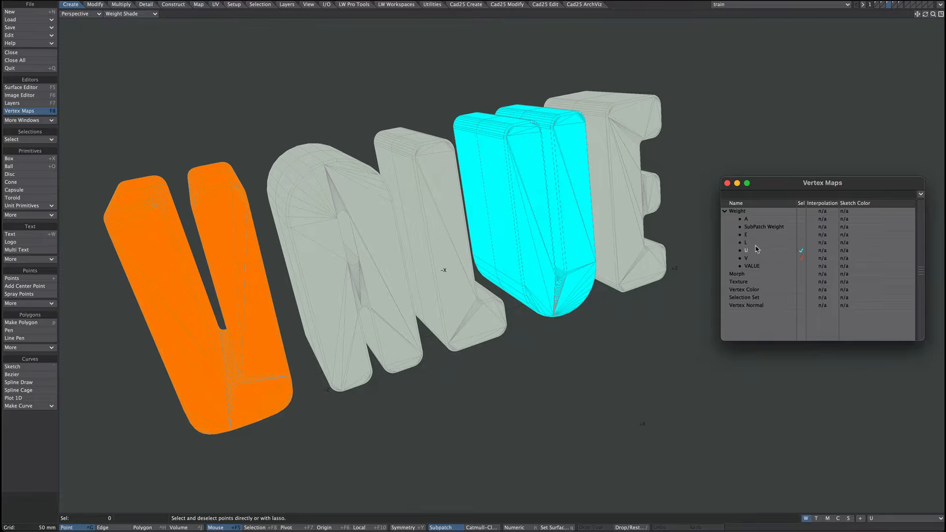
left_click(756, 242)
left_click(758, 234)
left_click(754, 219)
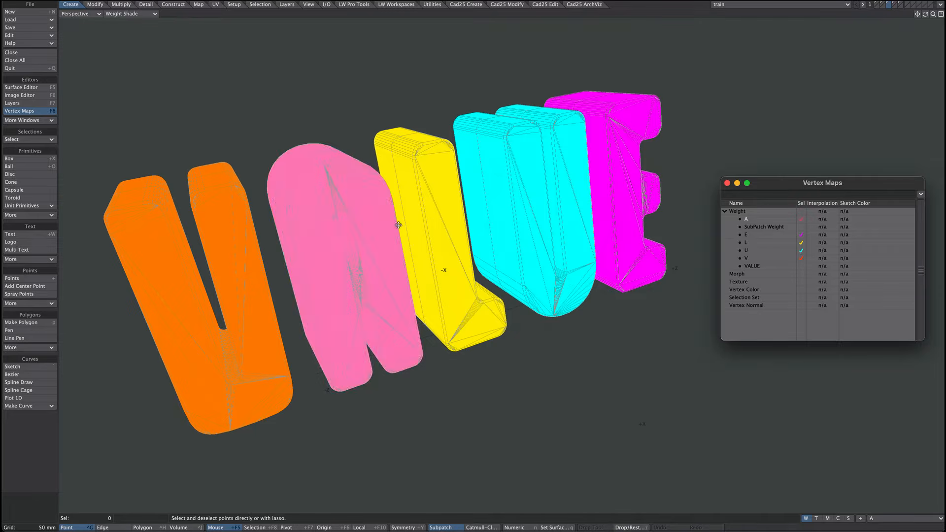
left_click_drag(399, 225, 426, 221, "ctrl+alt")
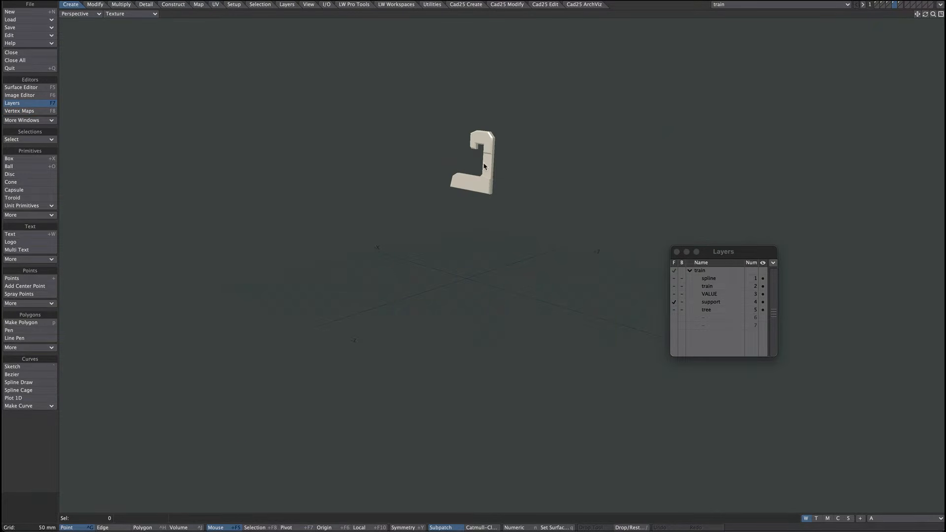
Show the train layer together with the support layer
left_click(882, 5, "shift")
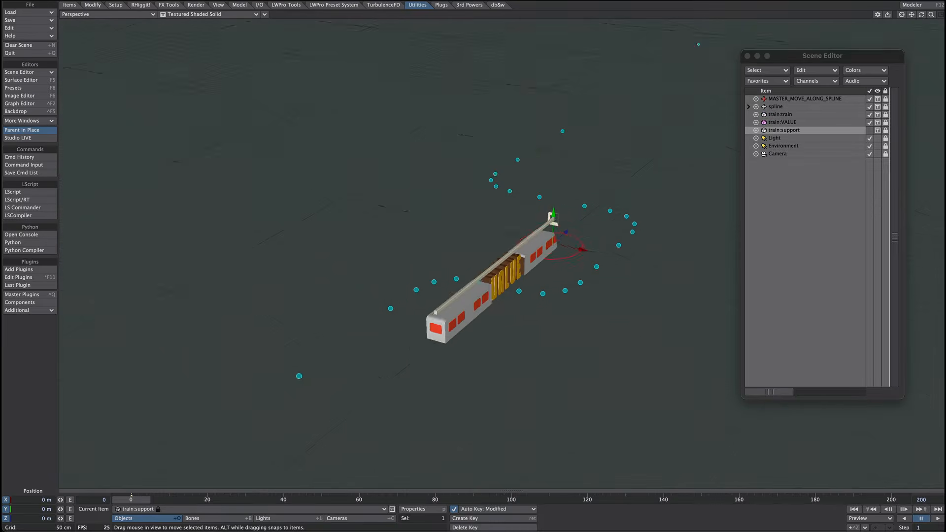
In Layout, expand the spline object in the Scene Editor, examine its node bones, and collapse it with the spline selected
left_click_drag(625, 394, 622, 418, "alt")
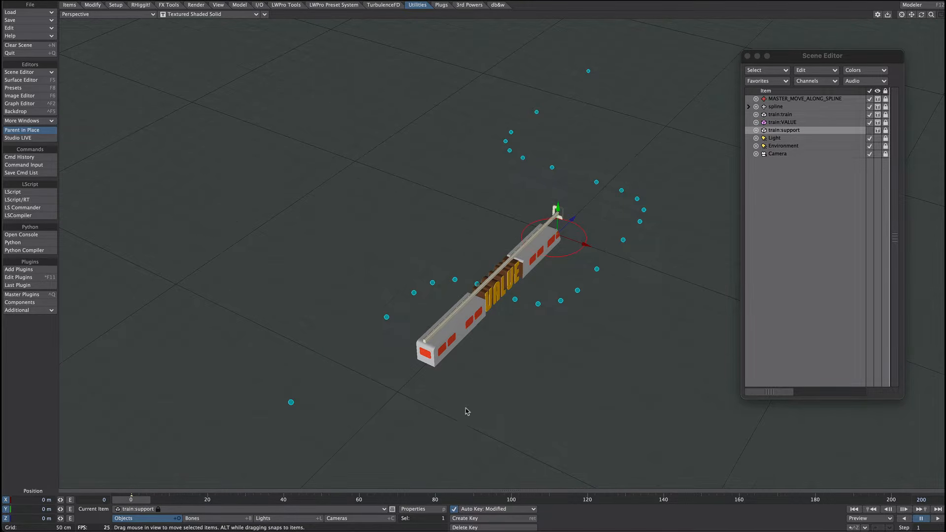
left_click(609, 179)
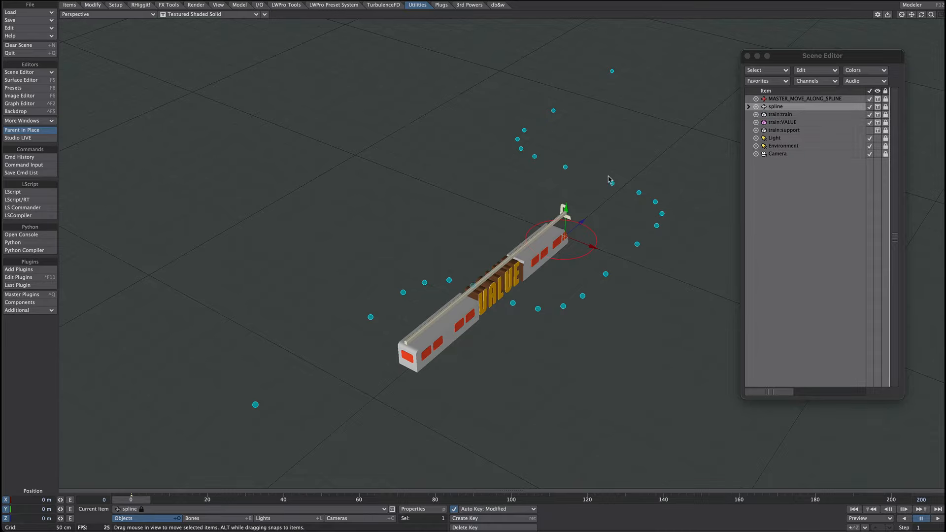
left_click(749, 106)
left_click(786, 115)
left_click(788, 130)
left_click(788, 155)
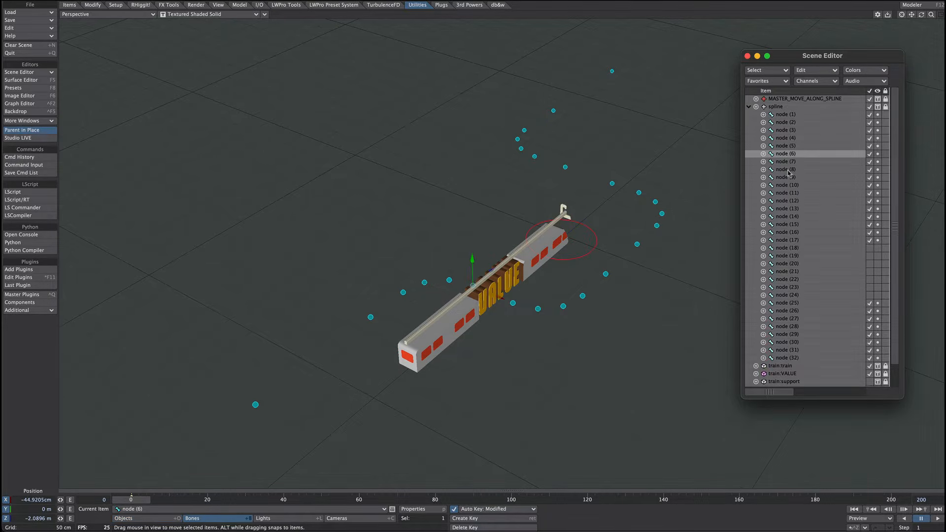
left_click(779, 107)
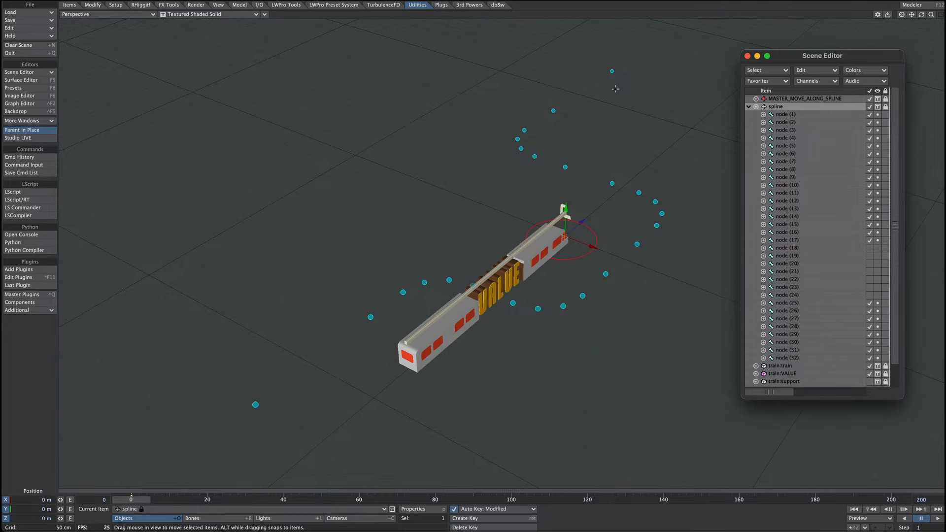
left_click(749, 107)
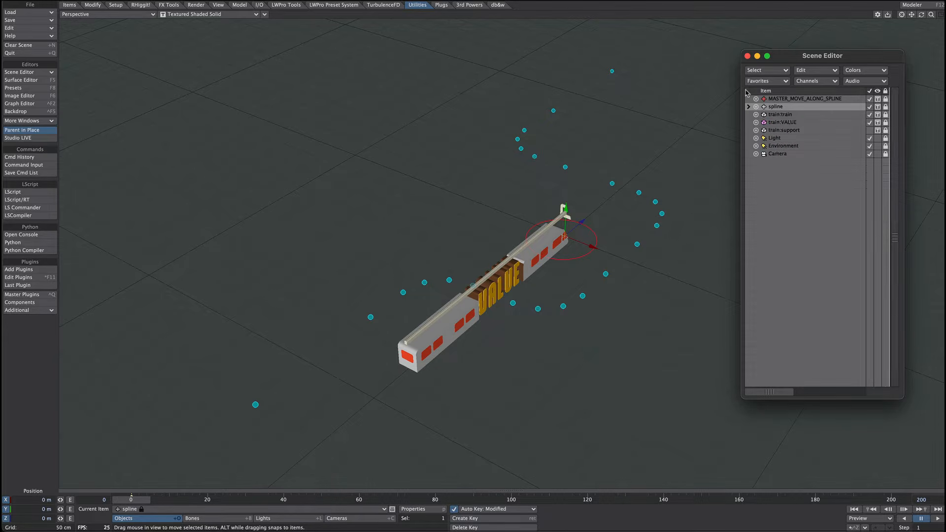
Browse the setup tools and search the other Layout window's commands for "curv"
left_click(450, 136)
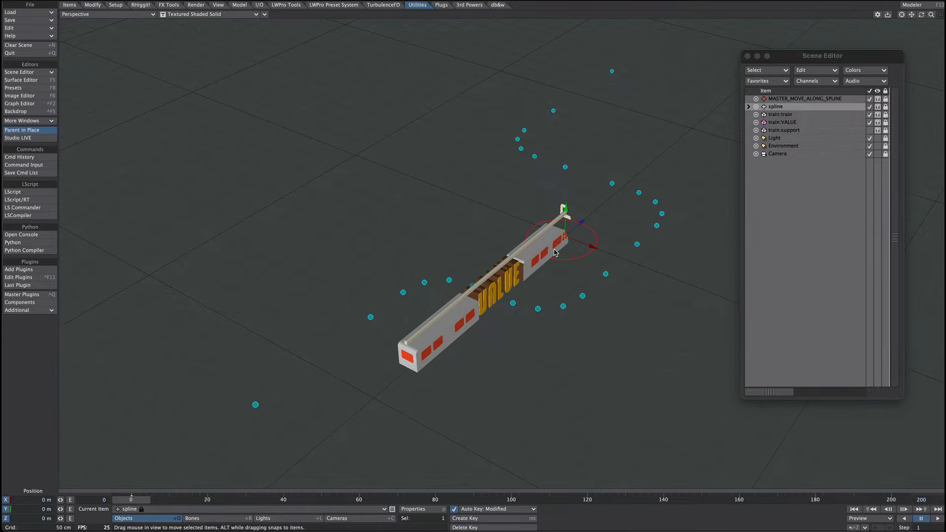
left_click(117, 6)
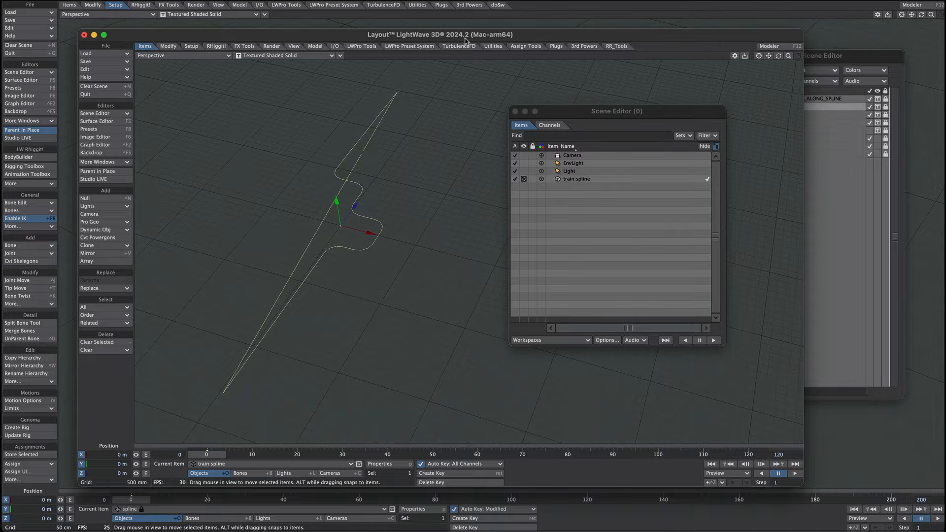
key("ctrl+f")
type("curv")
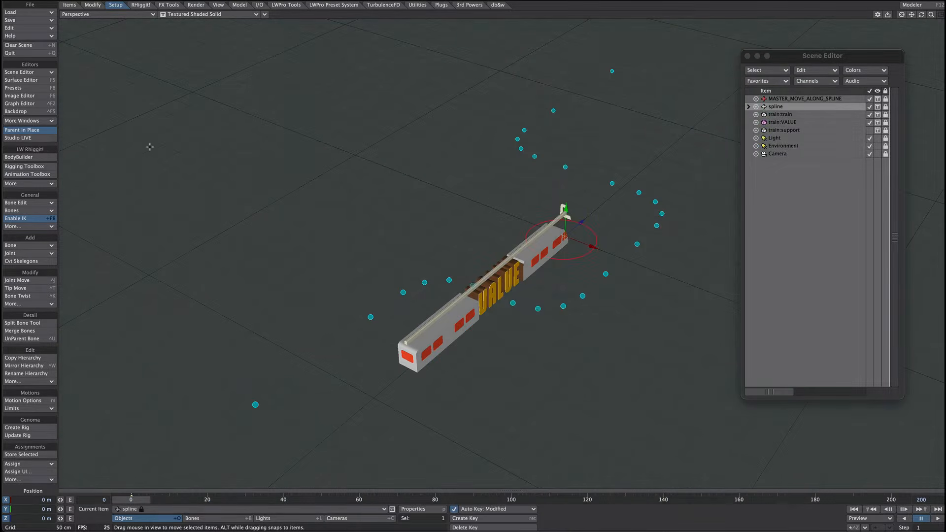
Open the RH Rigging Toolbox, examine its rigging tools, and close it
left_click(141, 6)
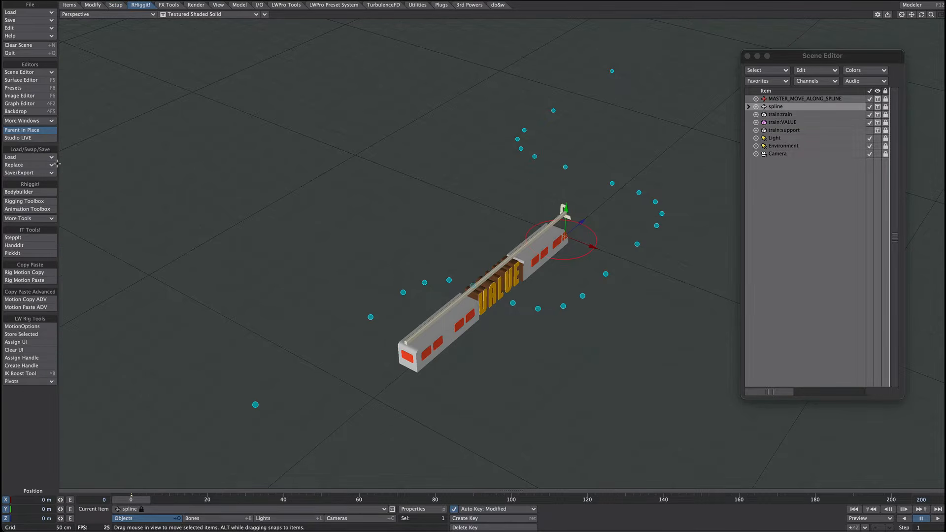
left_click(35, 201)
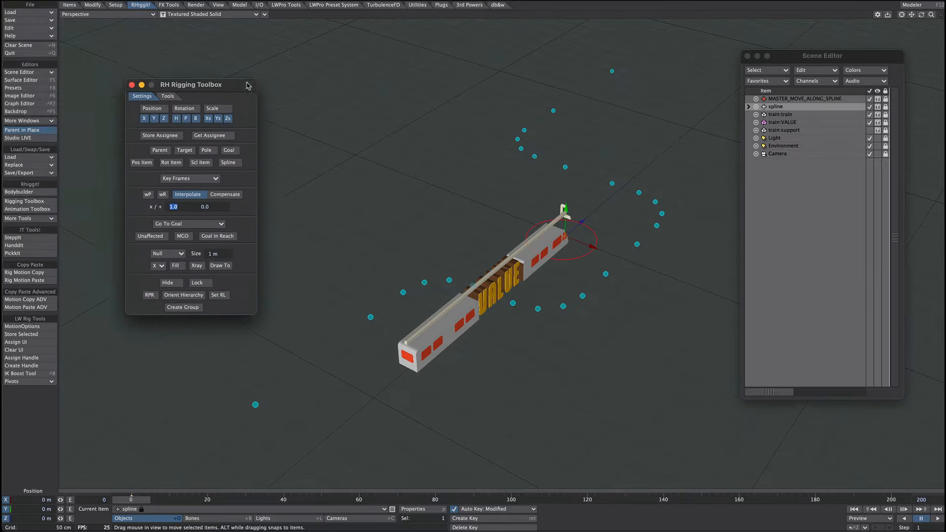
left_click(207, 123)
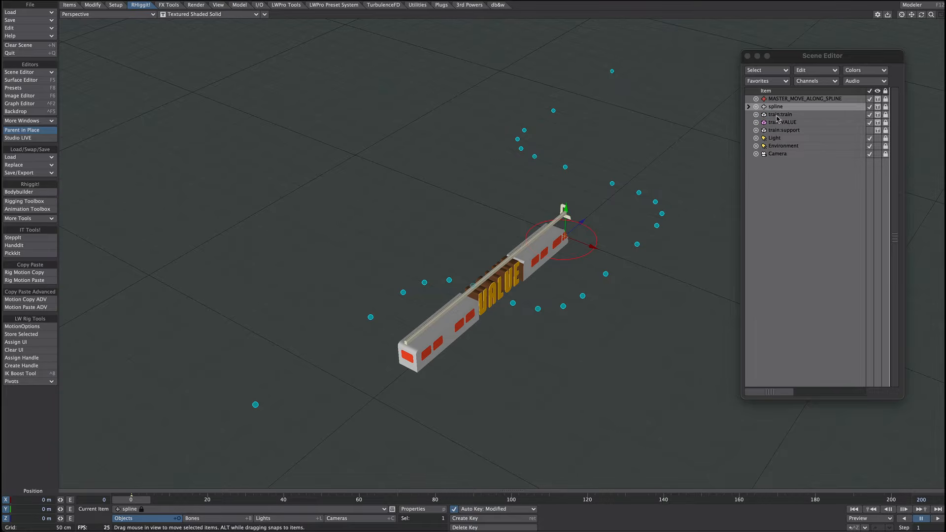
In the top view, add a new bone with the default name Bone to the train:train object
key("2")
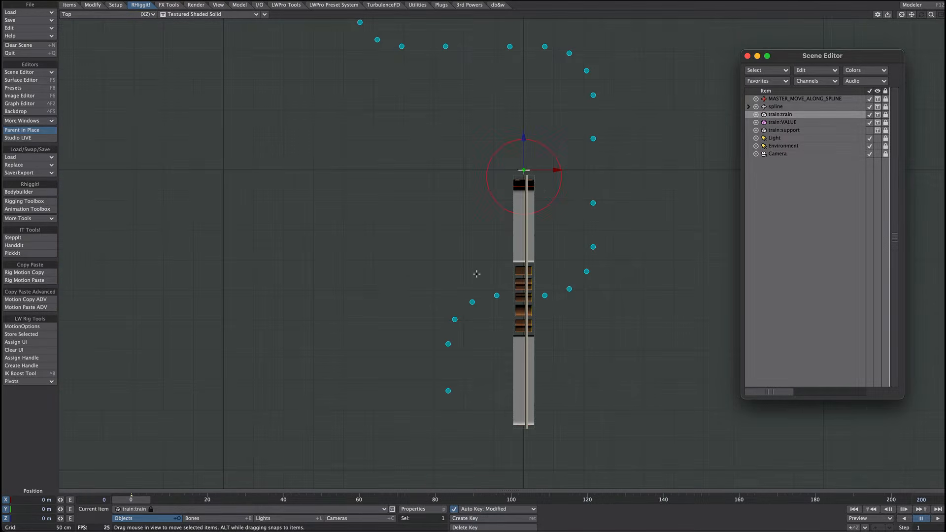
left_click_drag(564, 192, 497, 165, "alt")
scroll(497, 165, "up", 3)
key("=")
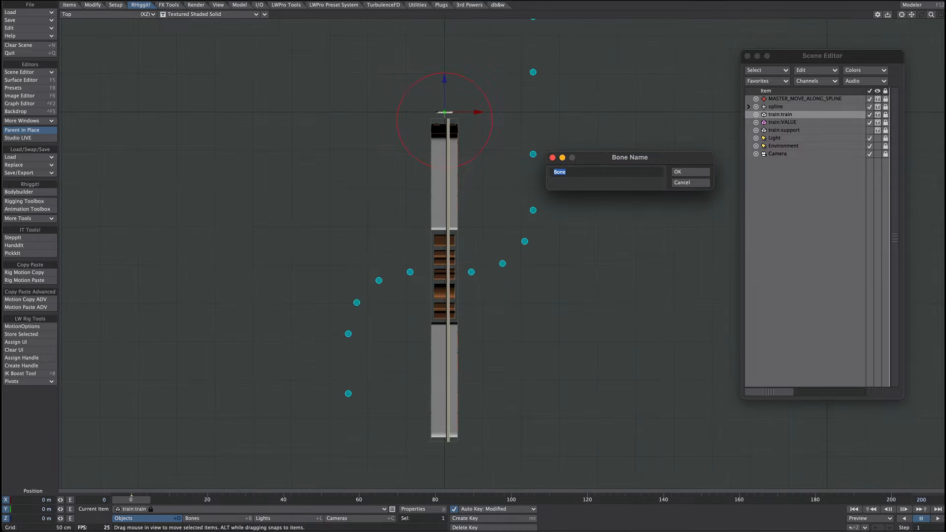
key("Return")
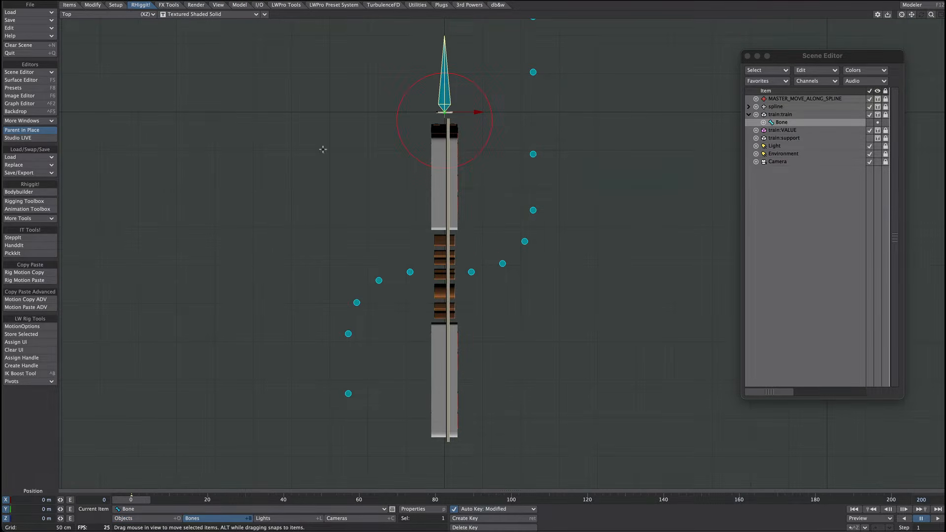
Set the new bone's heading rotation to 180° so it points along the train
key("y")
left_click_drag(41, 500, 77, 503)
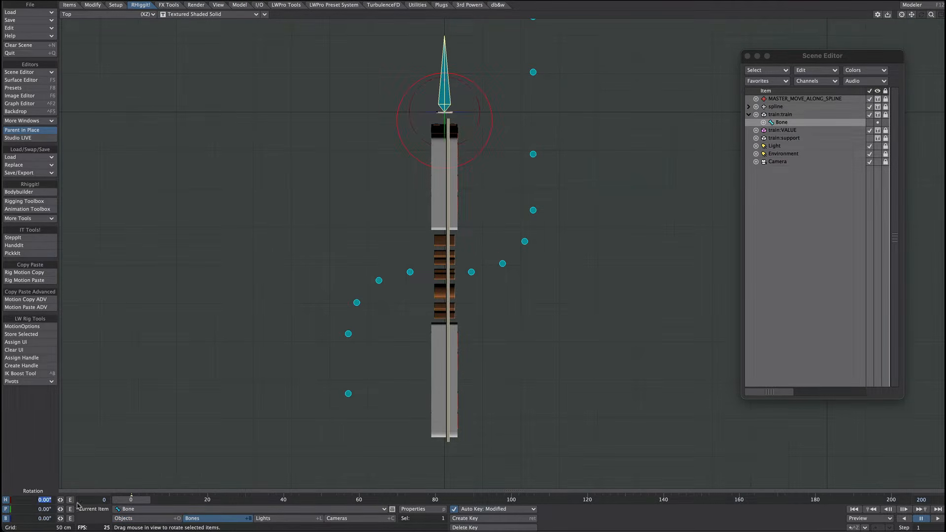
type("180")
key("Tab")
key("Return")
Increase the bone's rest length until it spans the whole length of the train
key("k")
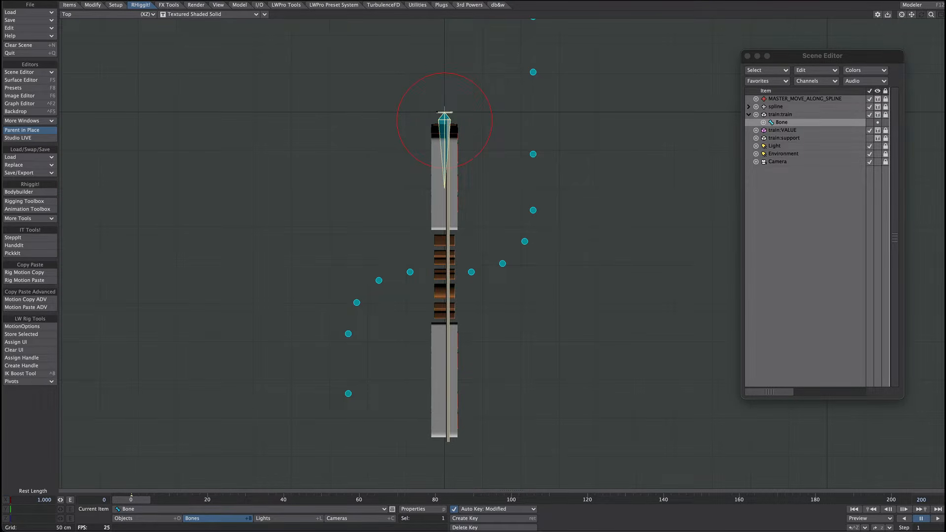
left_click_drag(445, 282, 518, 283)
key("t")
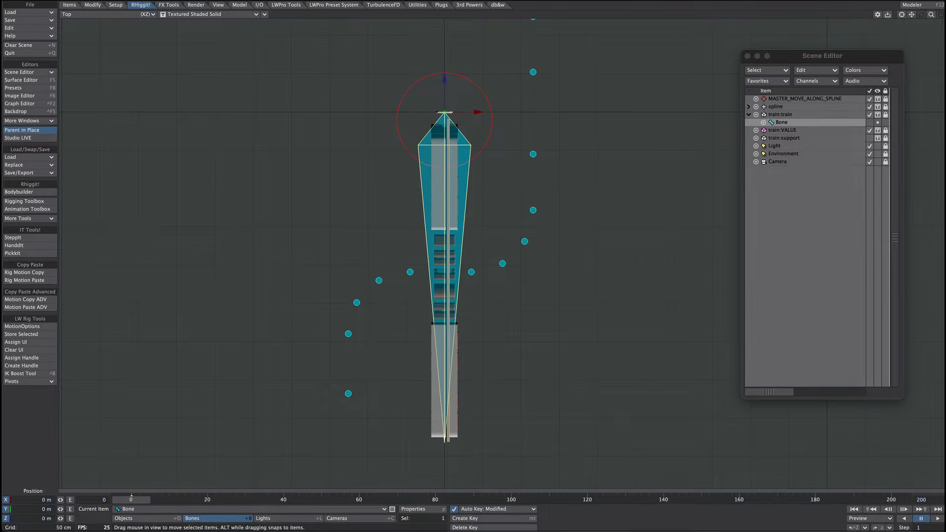
Use the Split Bone Tool repeatedly to divide the train's bone into a chain of 32 bones
key("ctrl+f")
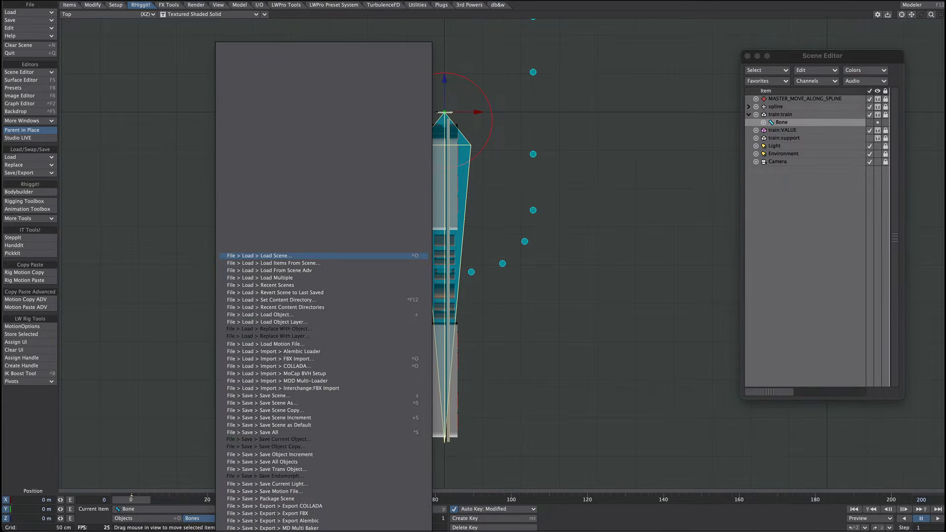
type("split")
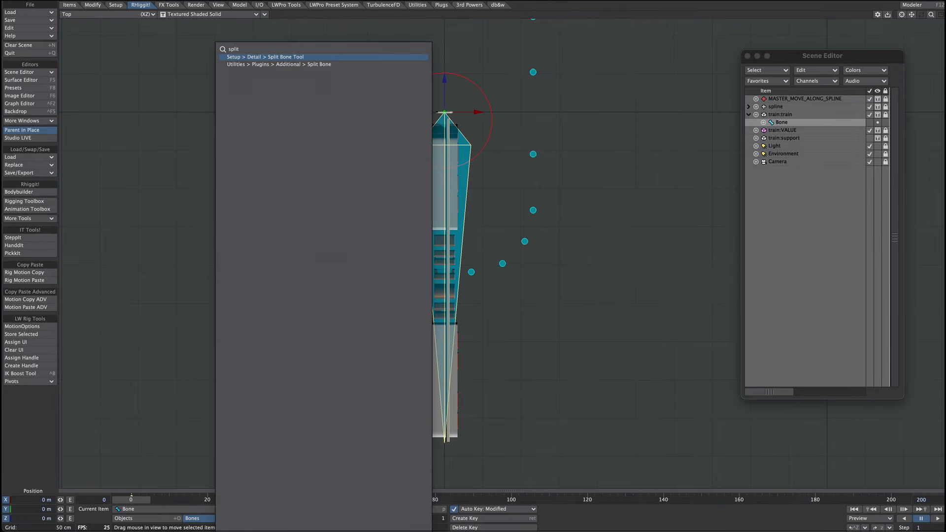
key("Return")
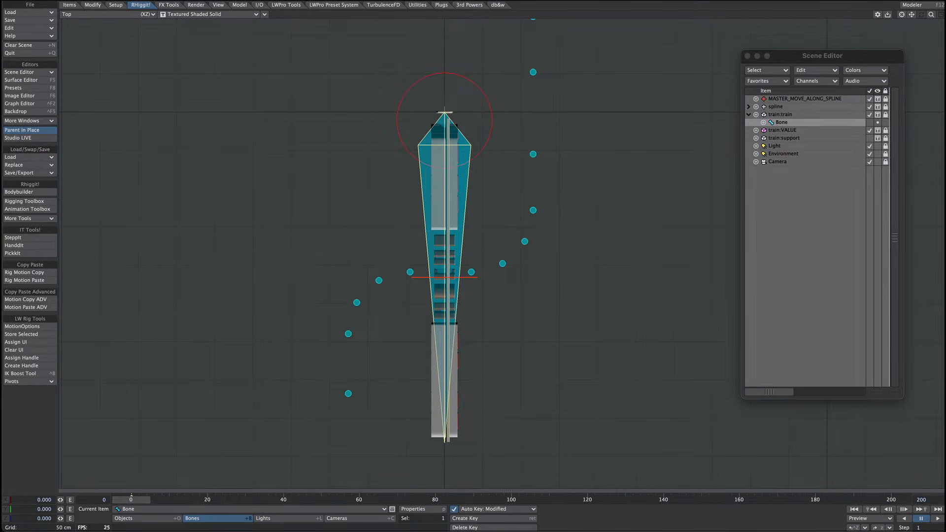
left_click(478, 283)
left_click(478, 283)
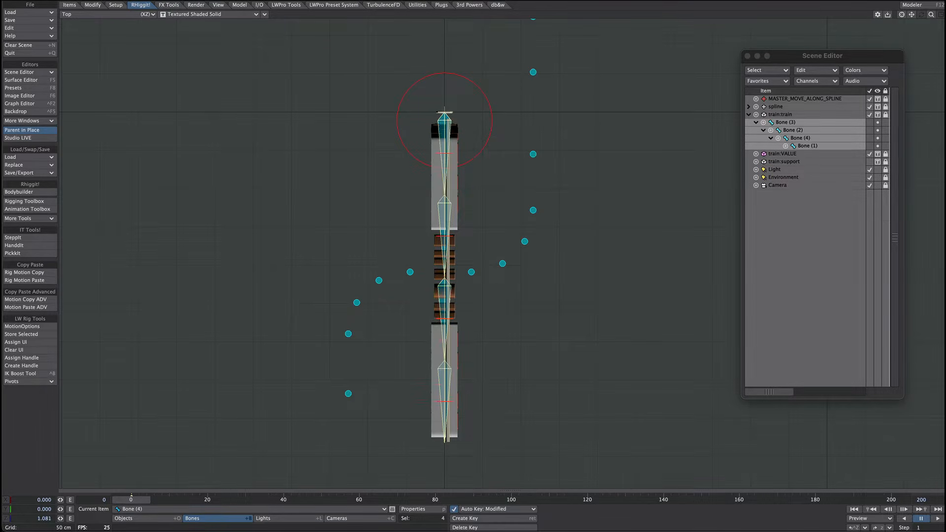
left_click(478, 283)
left_click(478, 283)
key("s")
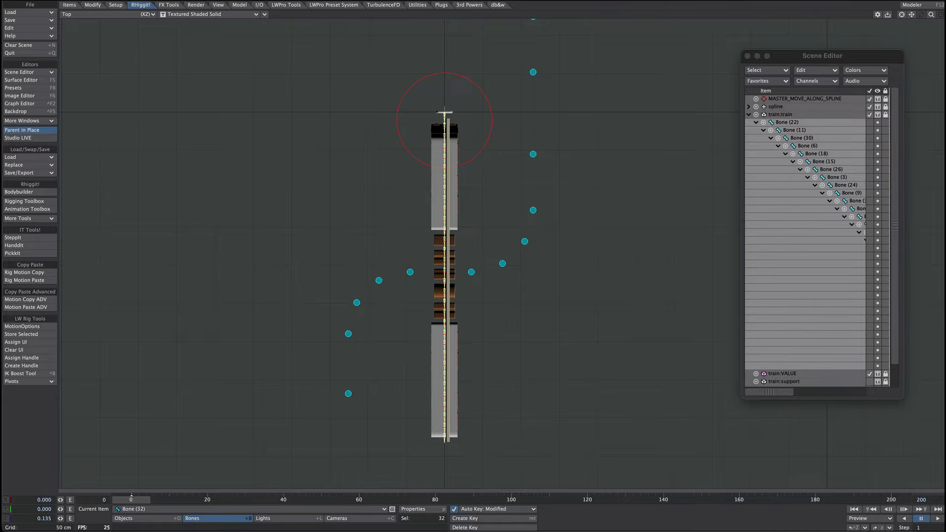
Activate all the split bones of the train and try rotating them together in the perspective view
key("t")
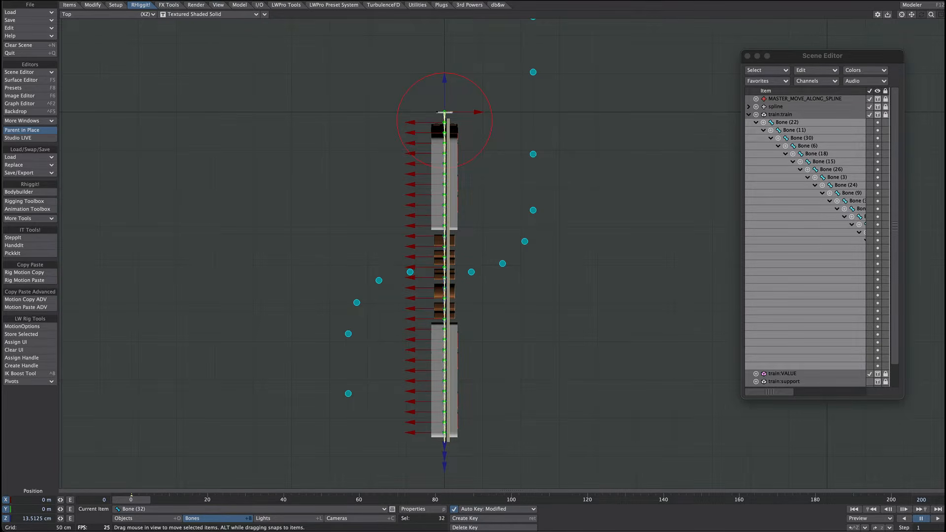
key("4")
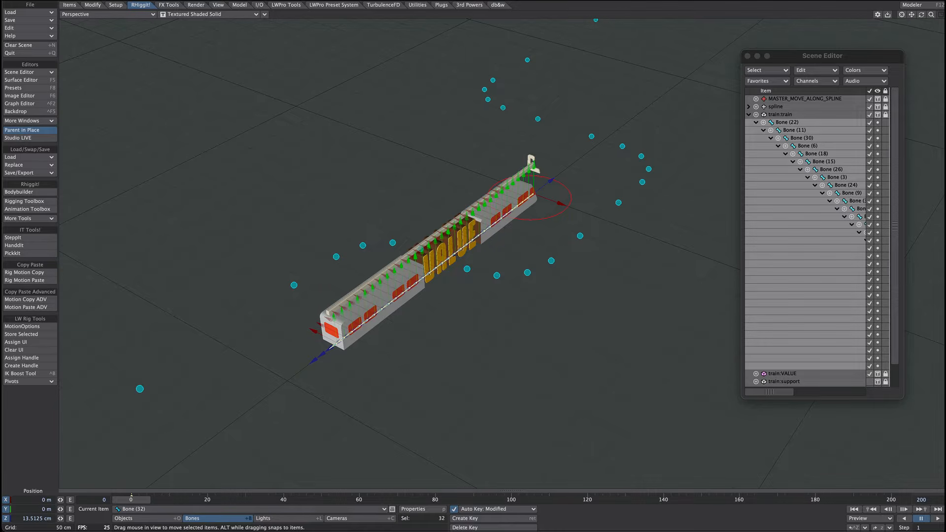
key("y")
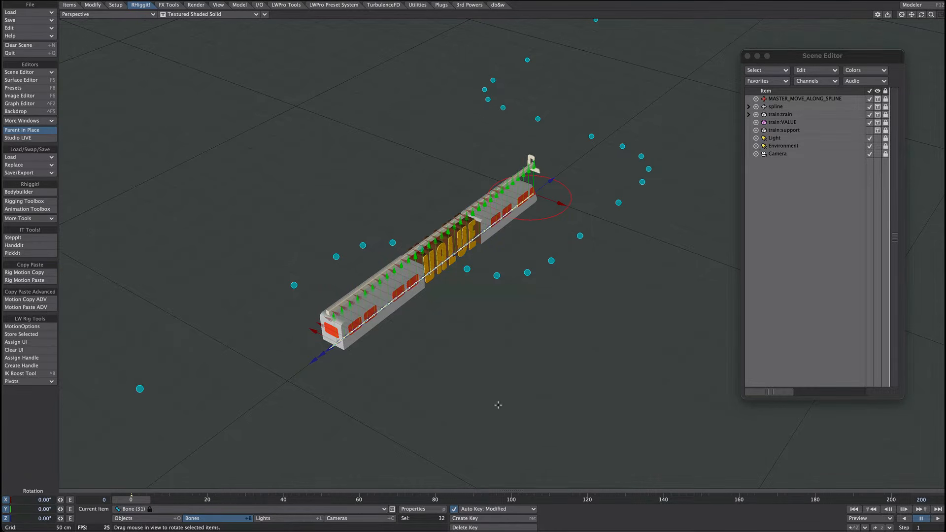
left_click_drag(523, 361, 574, 379)
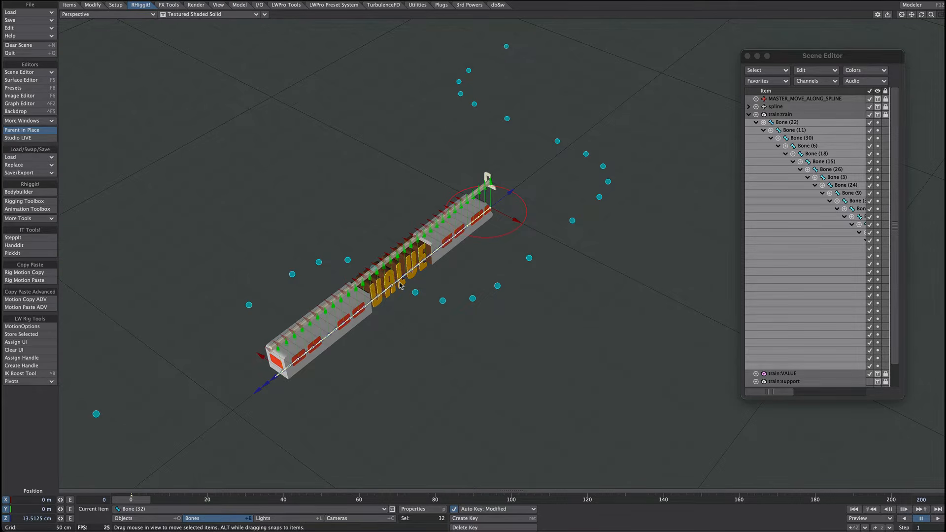
Assign the spline object as the Spline Control for all selected train bones in Motion Options
key("m")
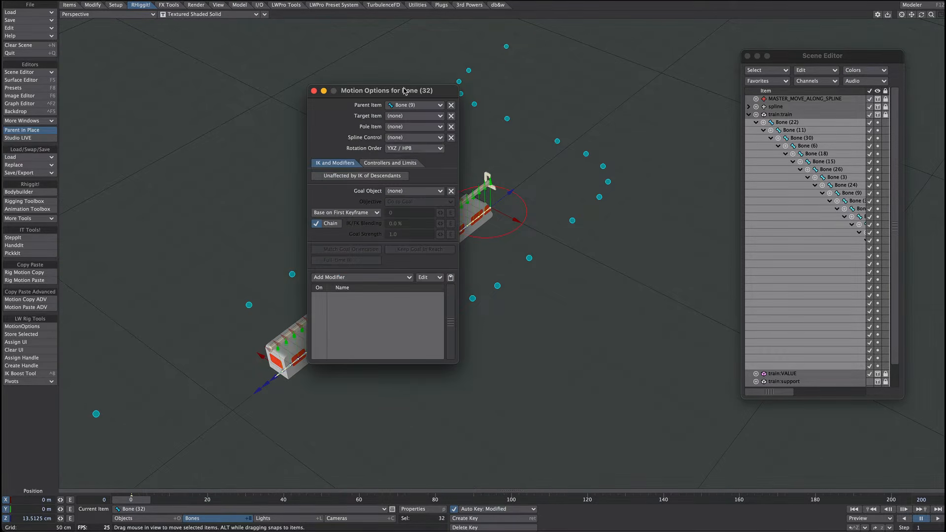
left_click_drag(403, 91, 613, 147)
left_click(607, 194)
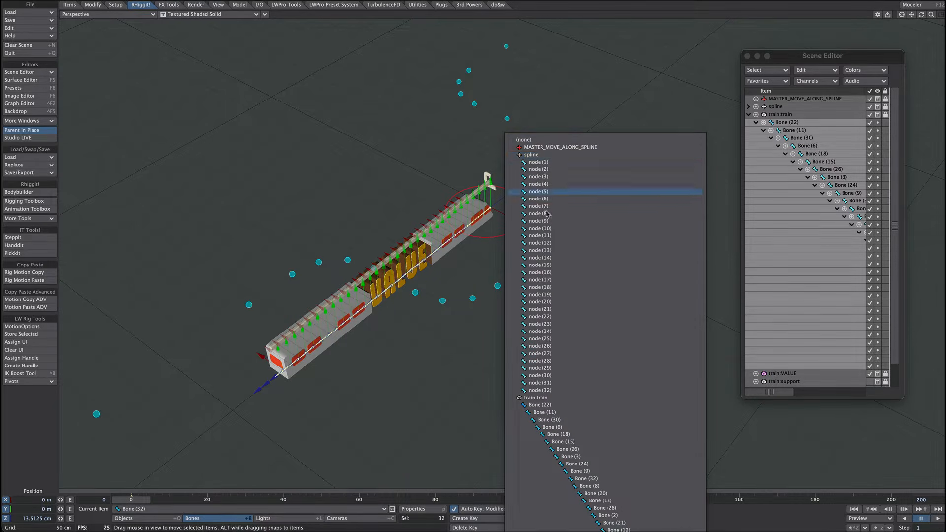
left_click(535, 154)
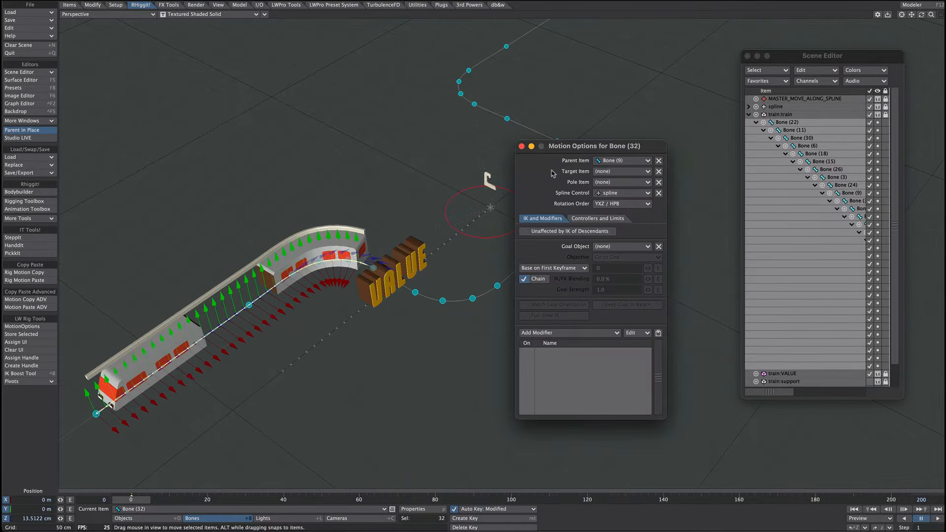
left_click(521, 146)
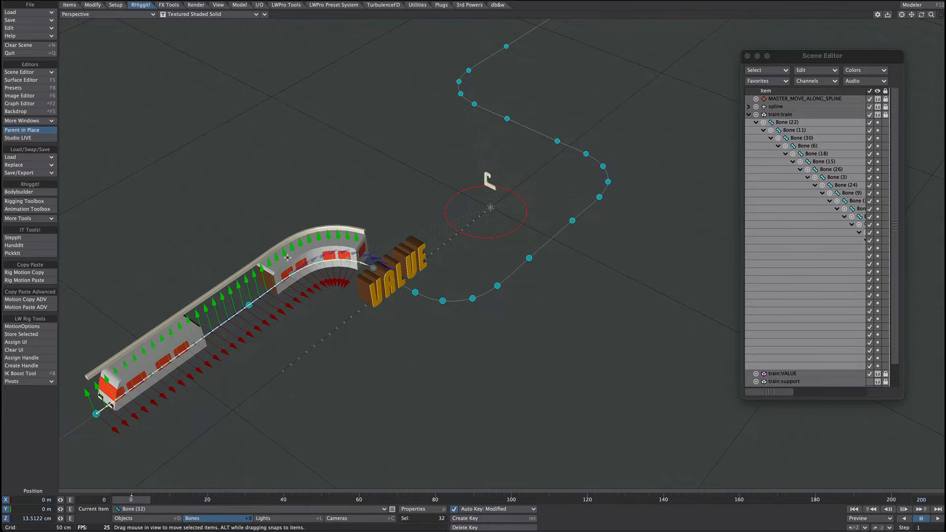
Lock and hide every train bone except the root Bone (22), and collapse the bone hierarchy
left_click_drag(287, 257, 402, 183, "alt+shift")
left_click_drag(394, 226, 386, 277, "ctrl+alt")
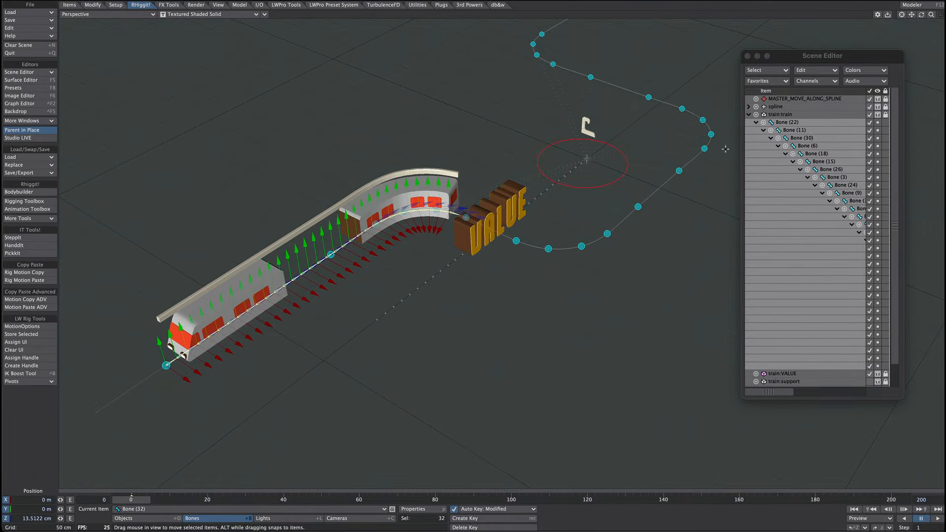
left_click(789, 123, "ctrl")
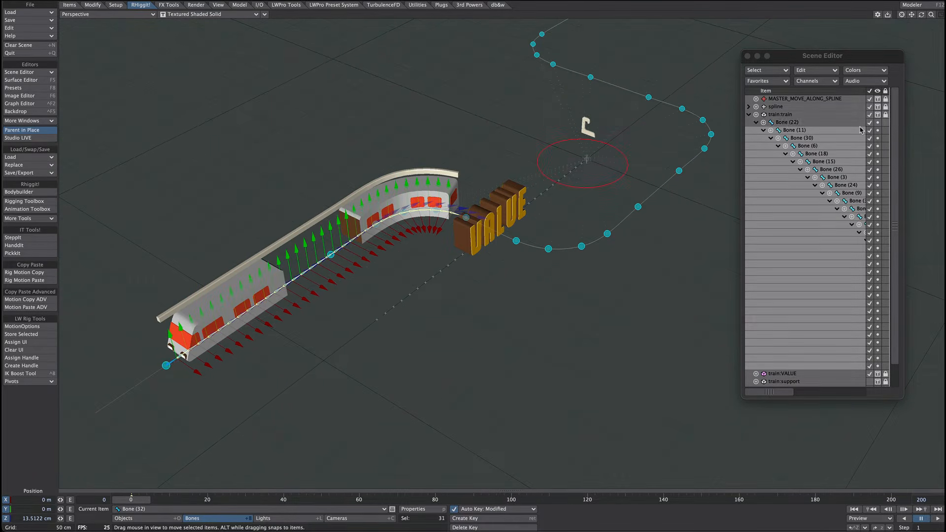
left_click(884, 132)
left_click(878, 131)
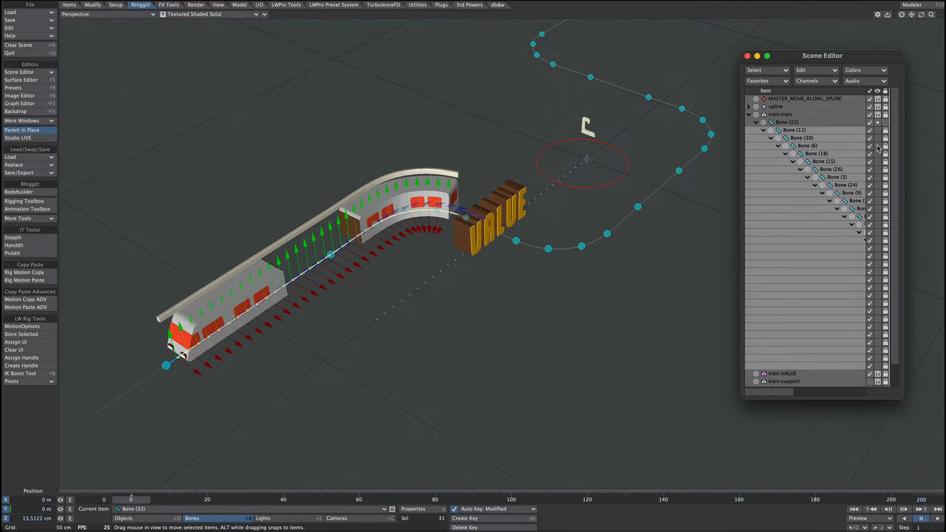
left_click(757, 123)
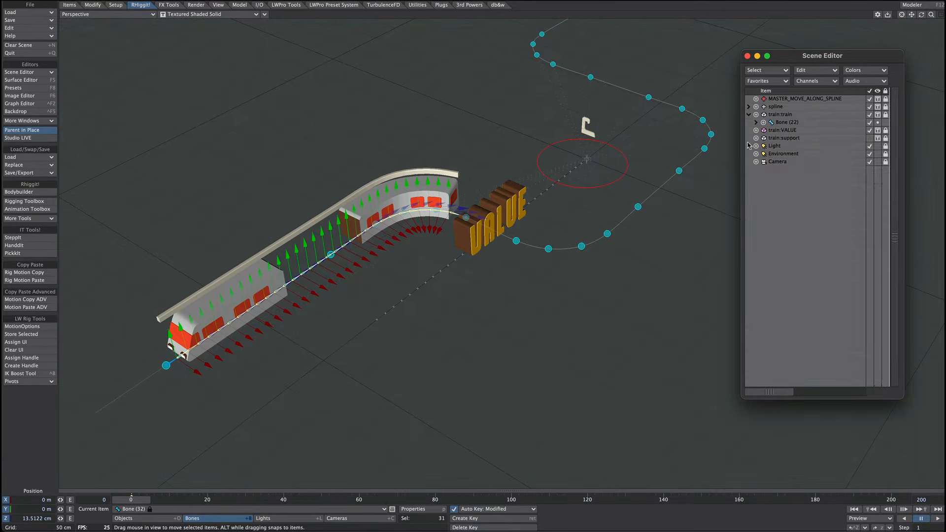
Rename the train's root bone Bone (22) as ROOT and colour it red
left_click(787, 123)
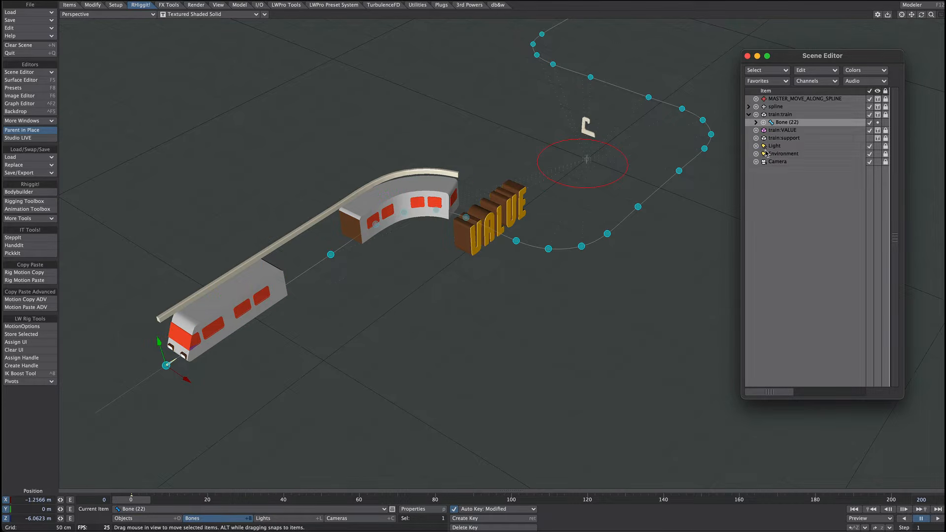
key("equal")
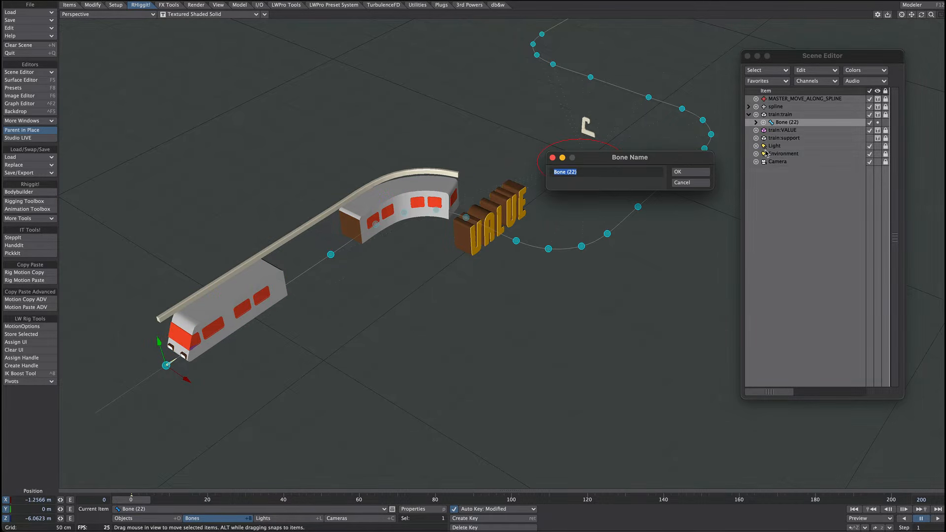
type("ROOT")
key("Return")
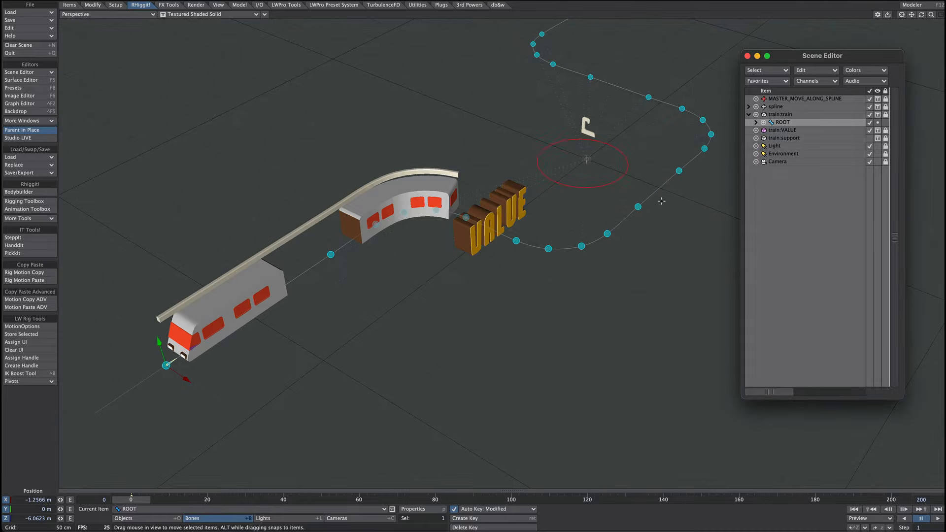
left_click(771, 127)
left_click(814, 155)
Select the MASTER_MOVE_ALONG_SPLINE null for comparison, and shift the reselected ROOT bone to about -1.13 m on Z
left_click_drag(193, 348, 179, 334)
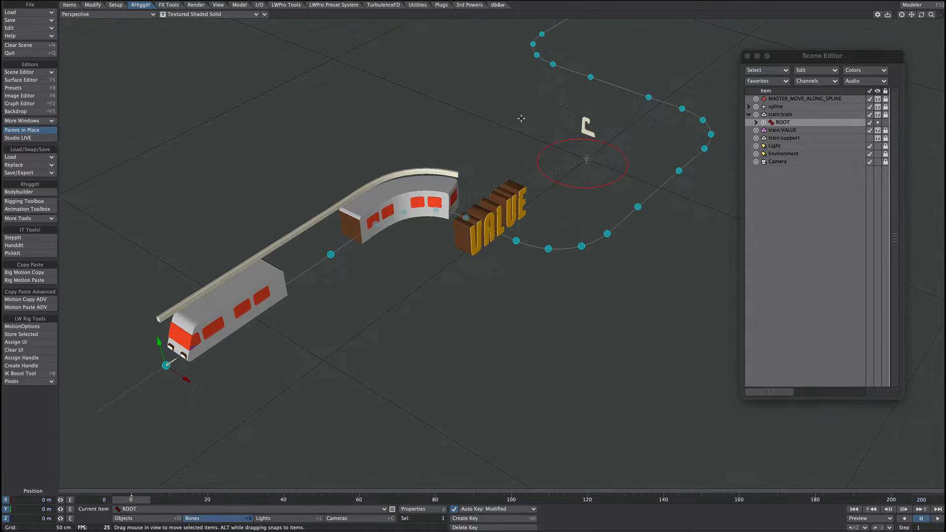
left_click(536, 137)
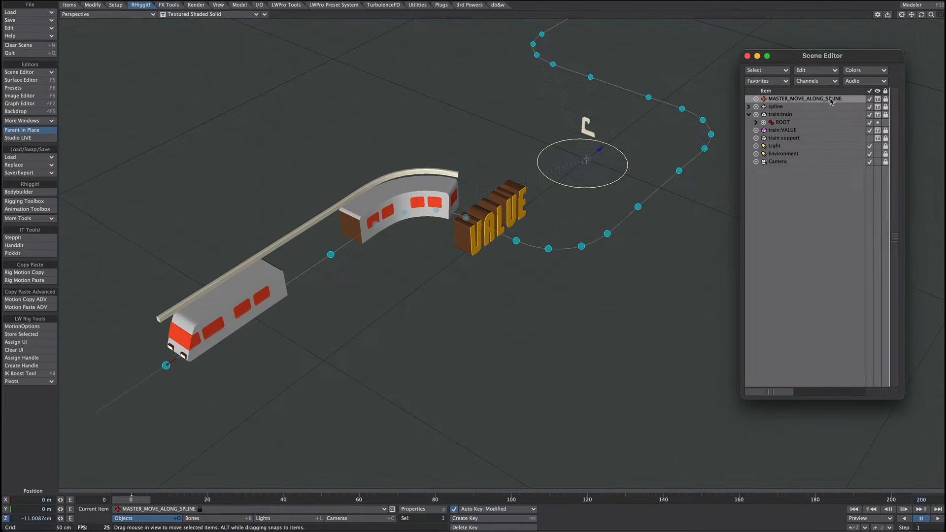
left_click(783, 122)
left_click_drag(191, 357, 208, 365)
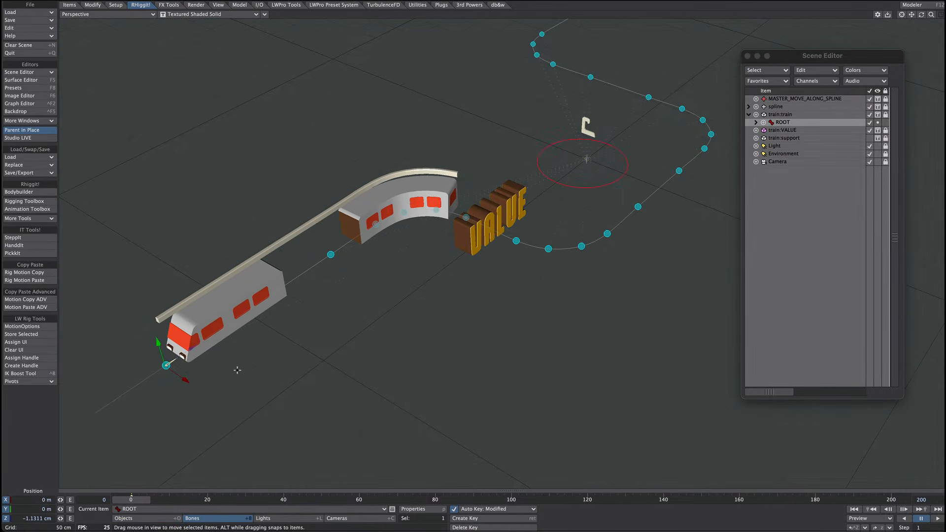
Add a Follower modifier to the ROOT bone and set its item to follow to MASTER_MOVE_ALONG_SPLINE
key("m")
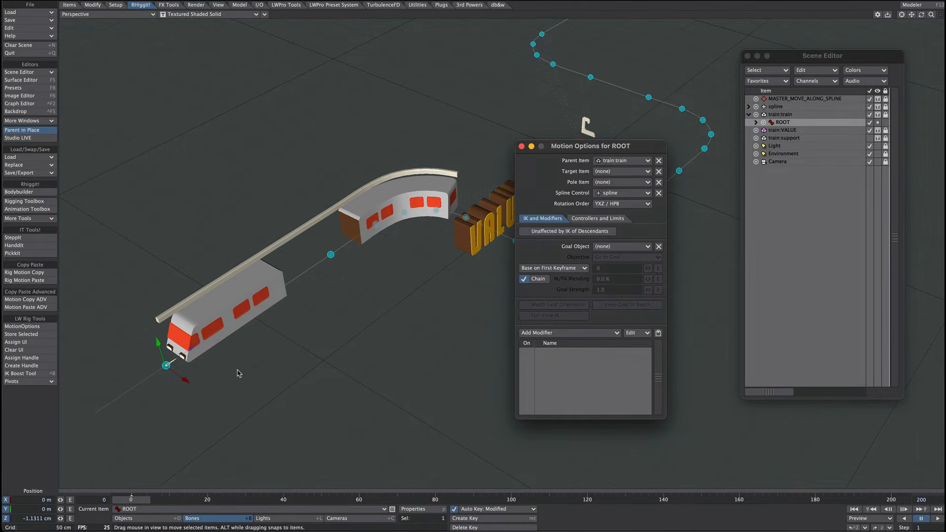
left_click(537, 333)
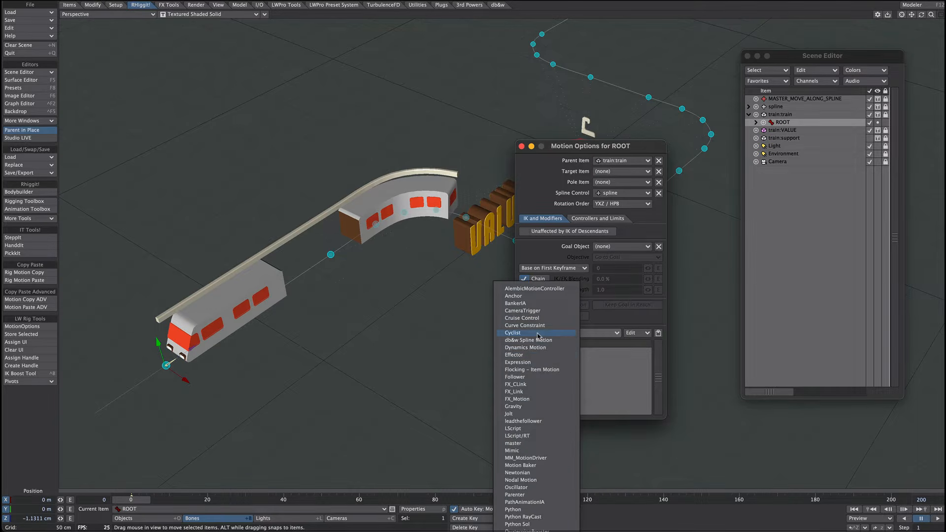
left_click(524, 377)
double_click(562, 350)
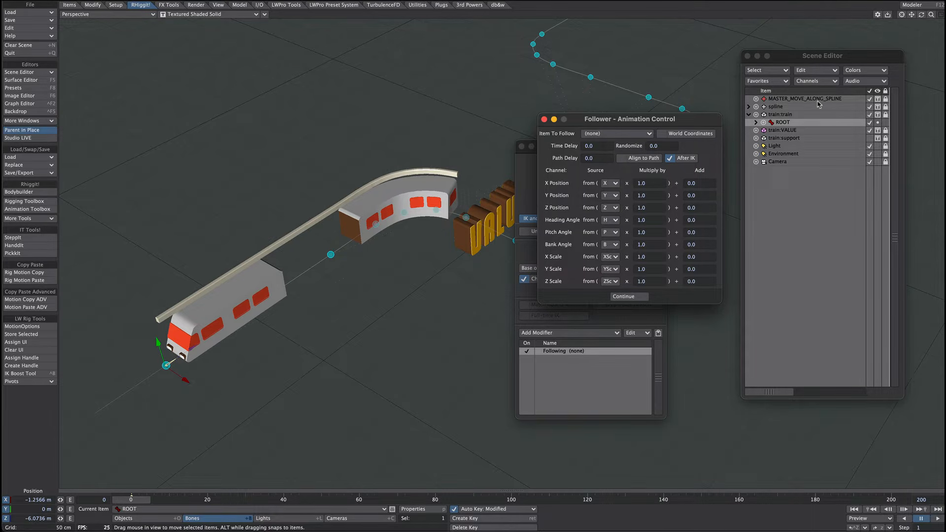
left_click(616, 133)
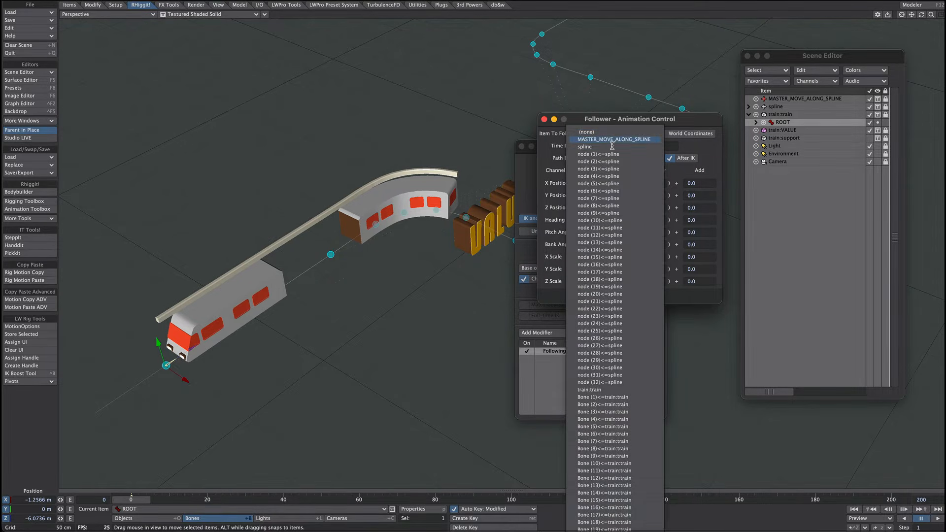
left_click(615, 140)
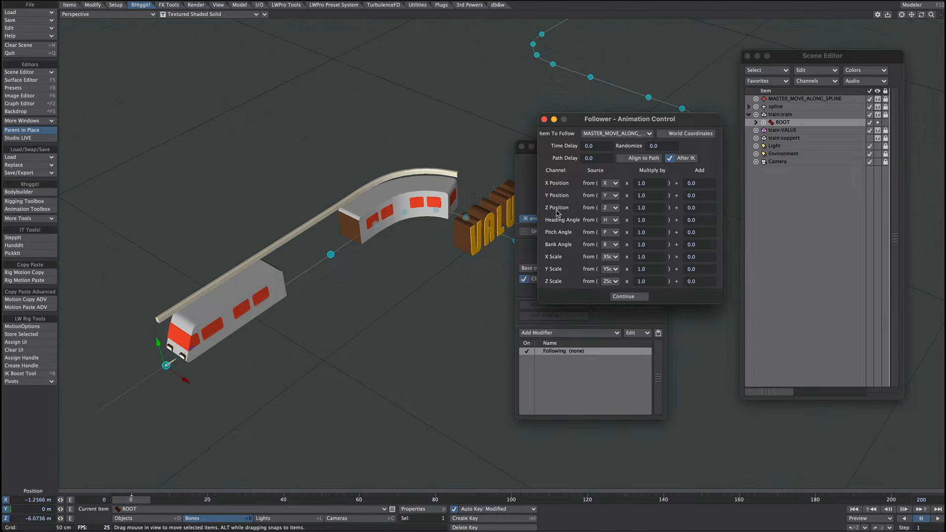
Limit the Follower to Z Position by setting every other channel's source to none, and turn off After IK
left_click(611, 183)
left_click(610, 173)
left_click(611, 195)
left_click(610, 176)
left_click(610, 220)
left_click(611, 190)
left_click(610, 232)
left_click(611, 196)
left_click(610, 244)
left_click(611, 200)
left_click(611, 257)
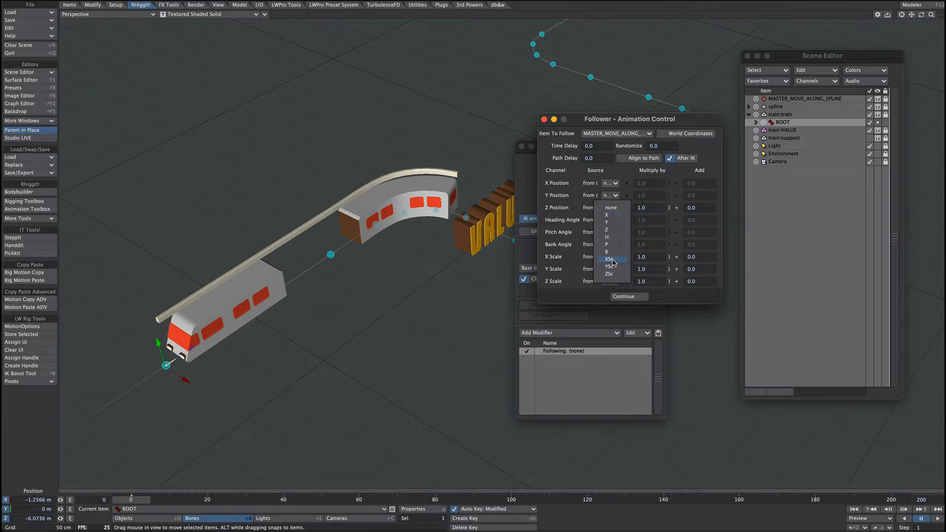
left_click(611, 207)
left_click(611, 269)
left_click(610, 211)
left_click(611, 281)
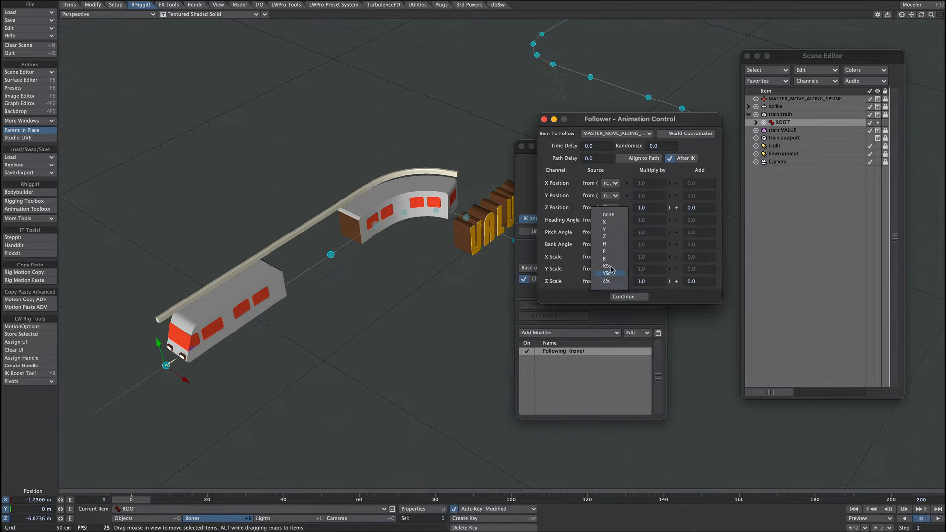
left_click(612, 217)
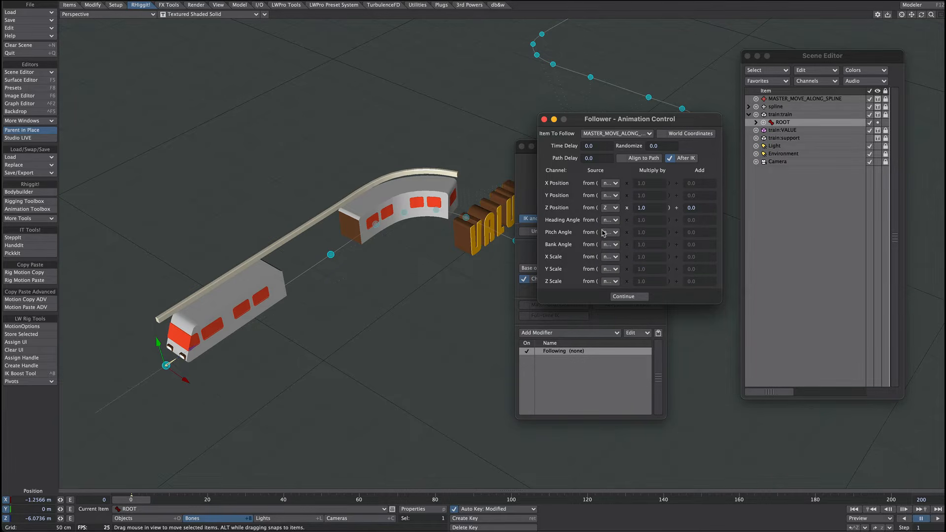
left_click(685, 162)
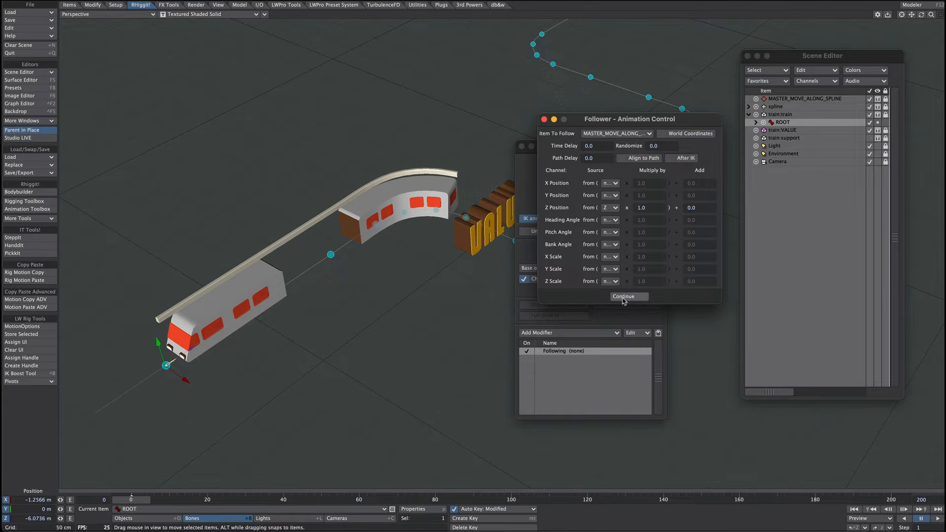
left_click(624, 296)
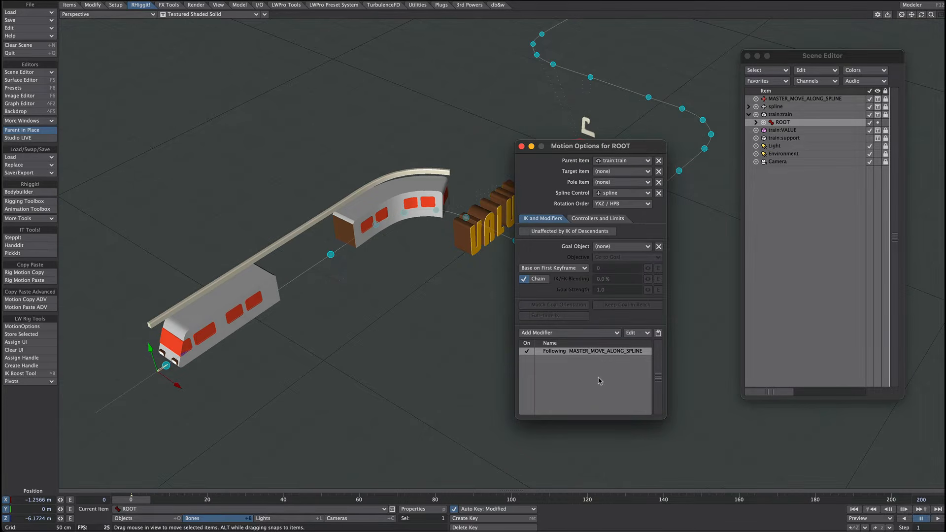
Animate the MASTER_MOVE_ALONG_SPLINE null along Z, placing it at about -5 m on frame 200
left_click(784, 100)
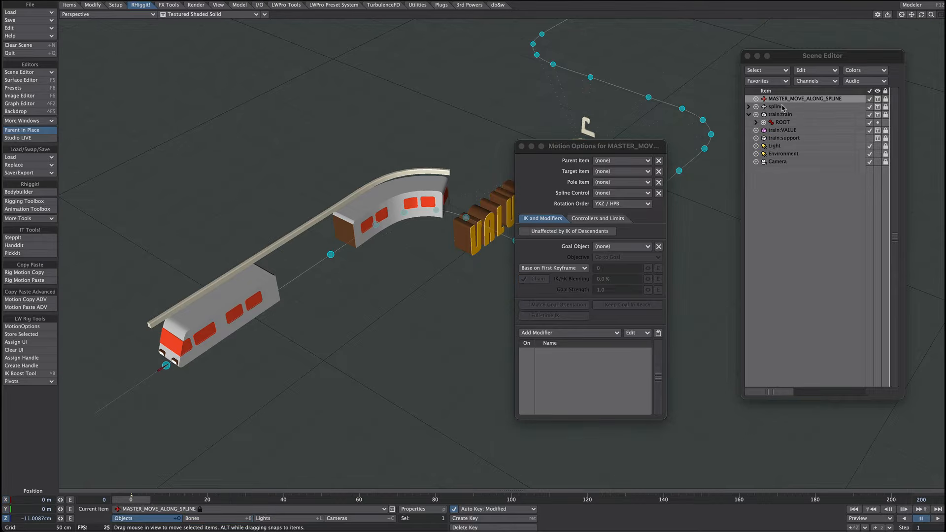
left_click(522, 145)
left_click_drag(602, 143, 410, 237)
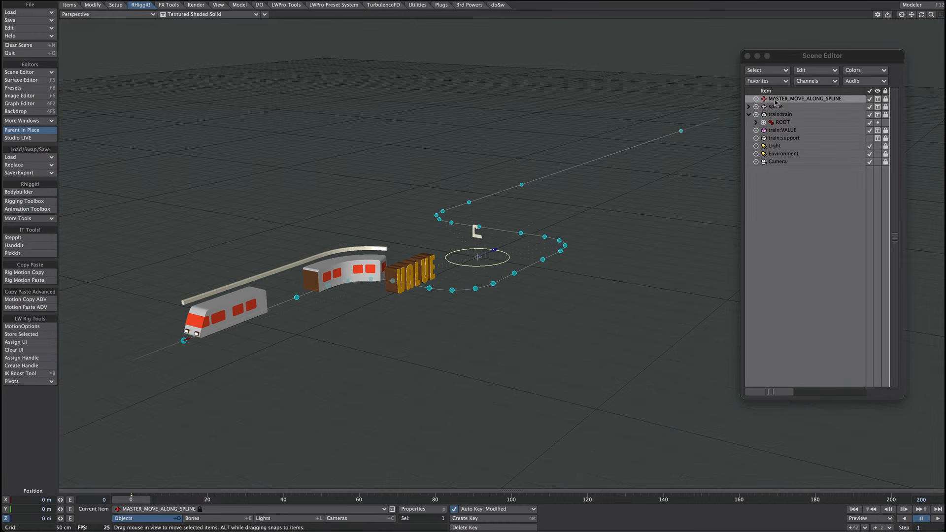
scroll(566, 215, "down", 5)
left_click_drag(530, 197, 501, 126, "alt")
key("End")
mouse_move(521, 163)
left_mouse_down()
mouse_move(664, 42)
mouse_move(259, 380)
left_mouse_up()
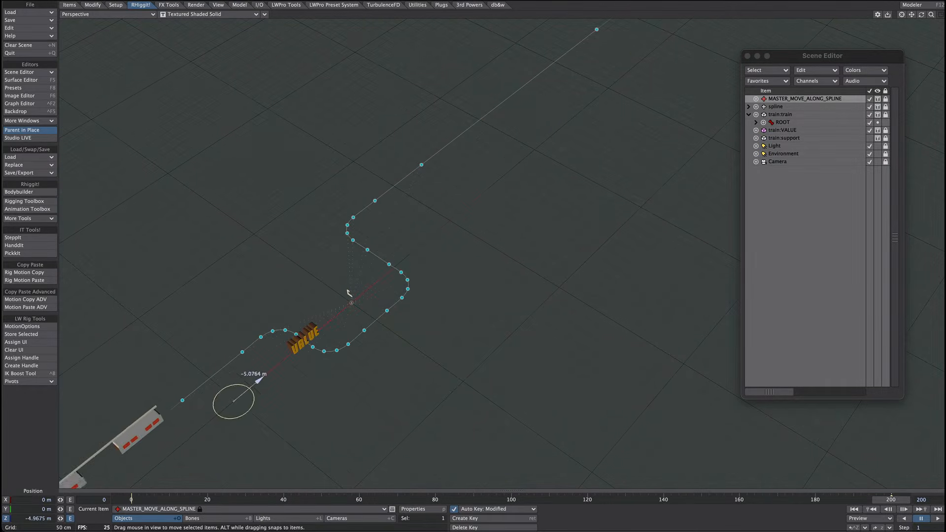
left_click_drag(259, 380, 271, 369)
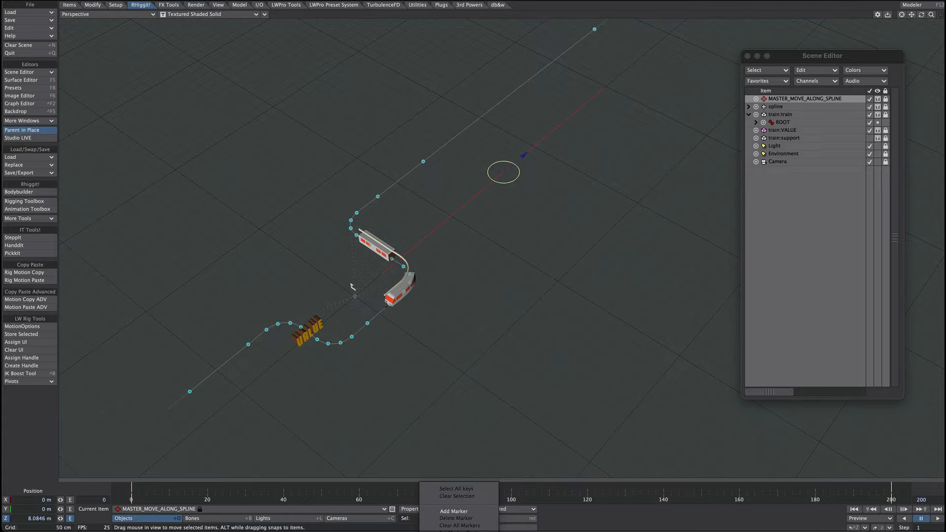
Add intermediate Z keys for the null at frame 87 and at about 5.27 m on frame 145, and scrub through the motion
left_click(454, 511)
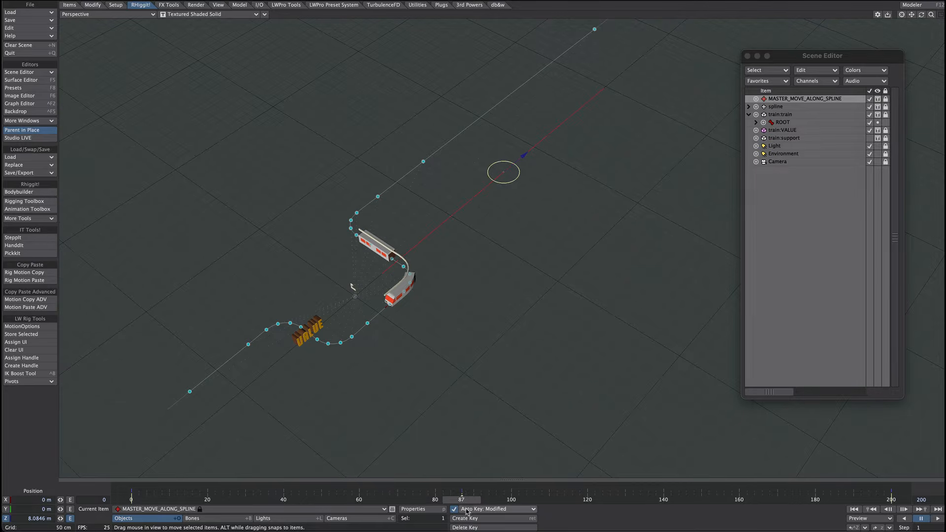
left_click_drag(462, 501, 557, 500)
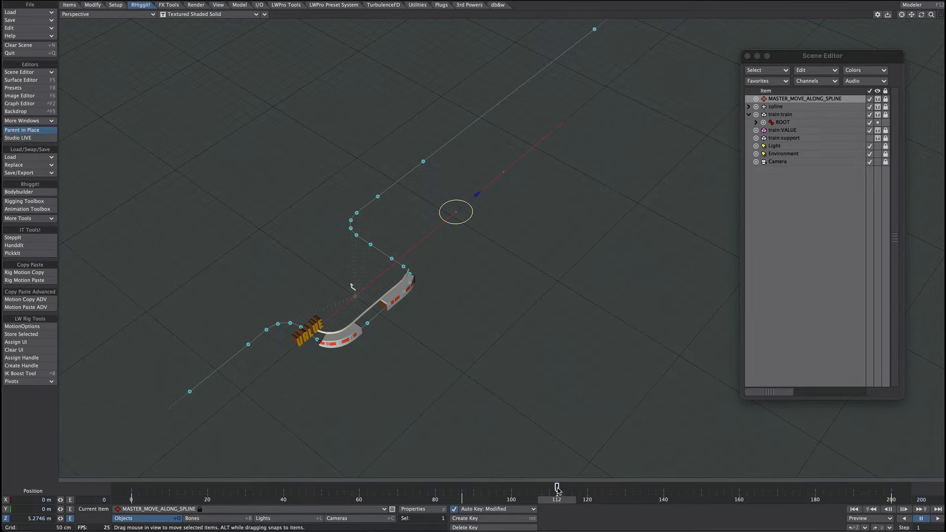
left_click(682, 487)
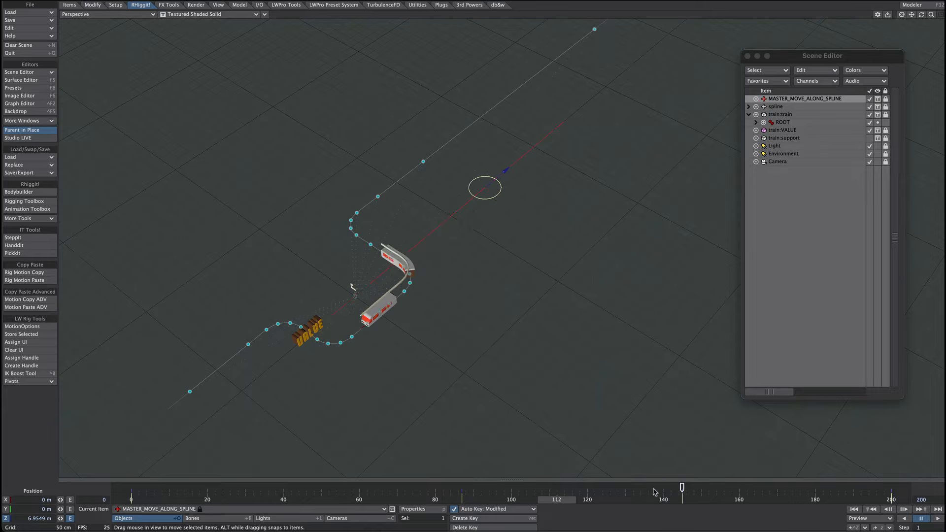
left_click_drag(458, 500, 131, 499)
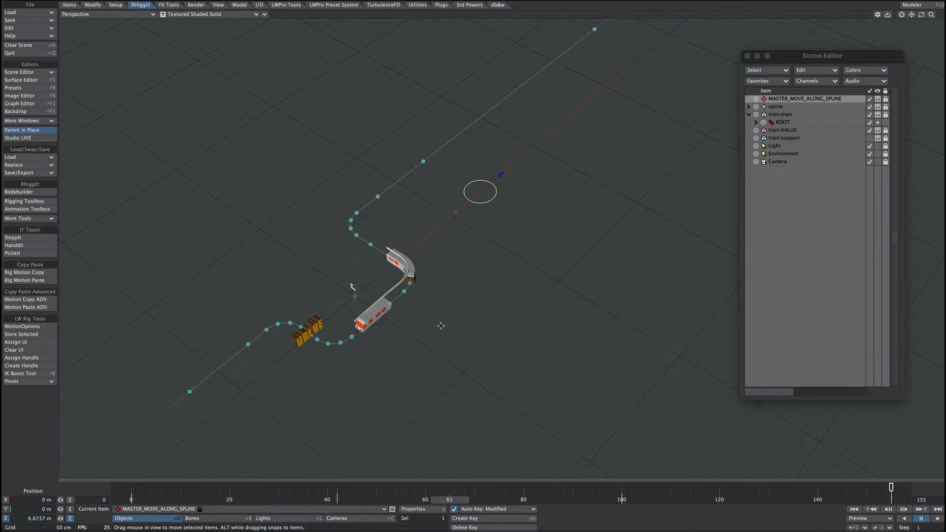
Examine the Z position curve of MASTER_MOVE_ALONG_SPLINE in an enlarged Graph Editor
key("ctrl+F2")
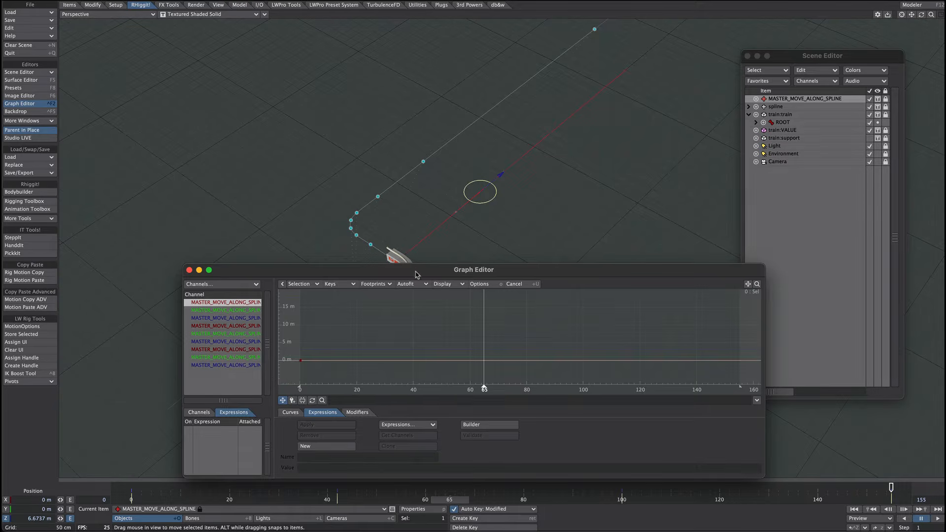
left_click_drag(415, 269, 419, 165)
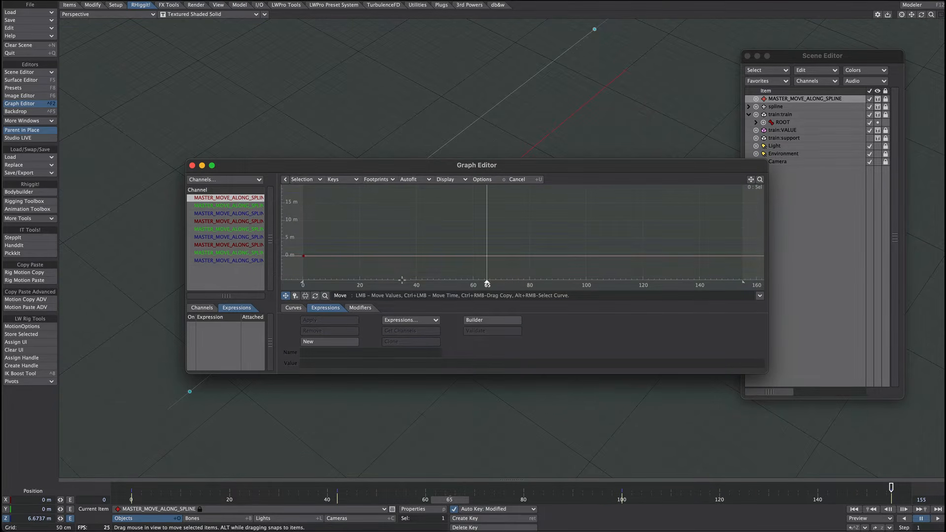
key("shift+f")
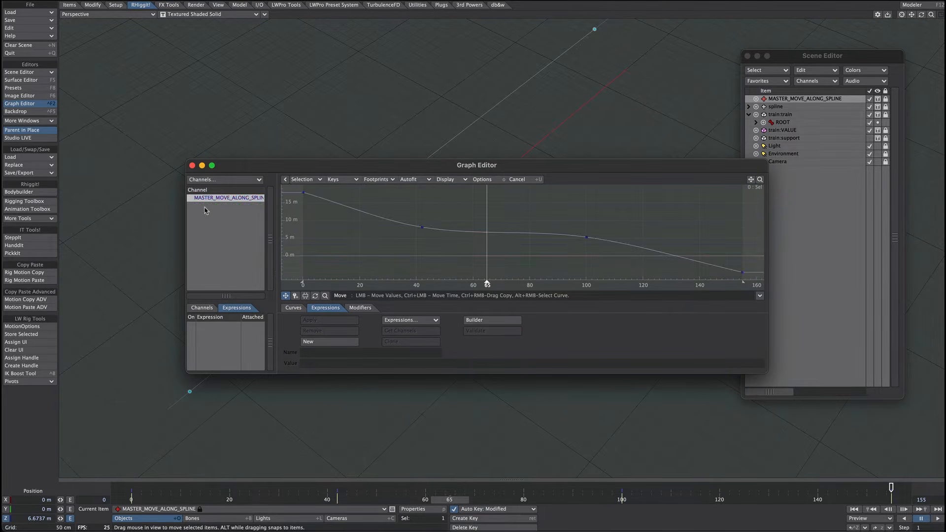
left_click_drag(529, 245, 497, 310, "ctrl+alt")
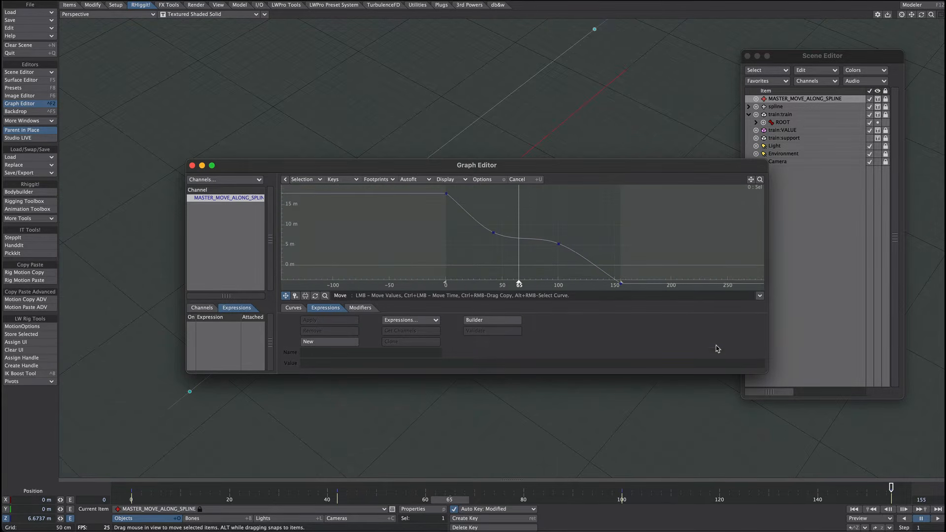
left_click_drag(762, 372, 754, 442)
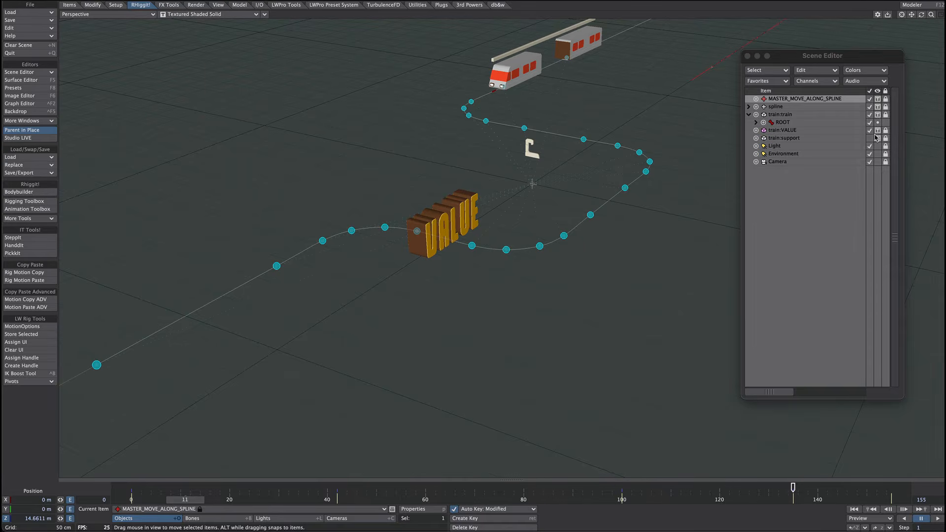
Set the visibility of the train:VALUE and train:support objects to Hidden
left_click(877, 138)
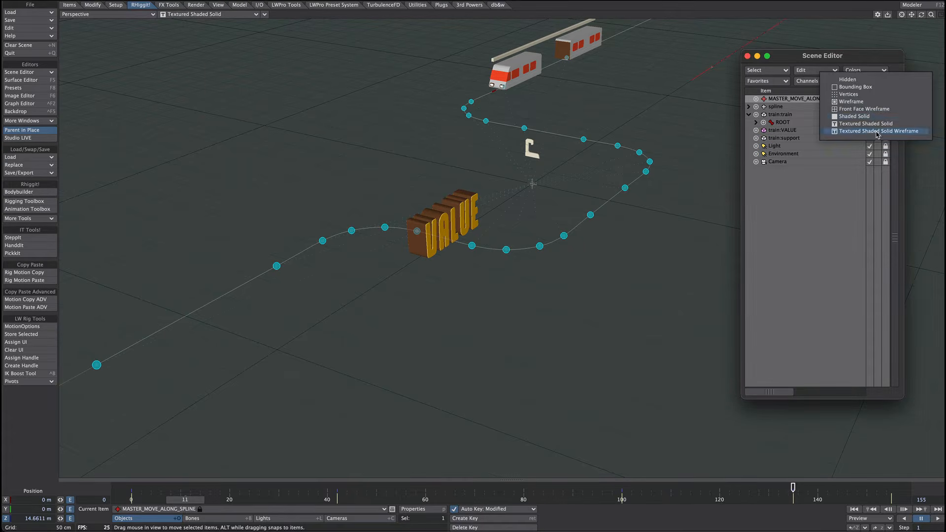
left_click(877, 81)
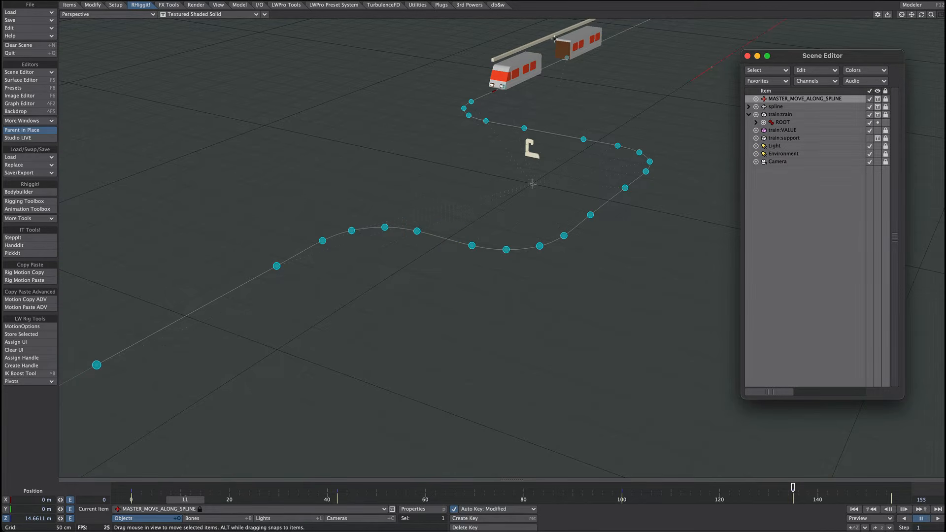
left_click(879, 139)
left_click(868, 84)
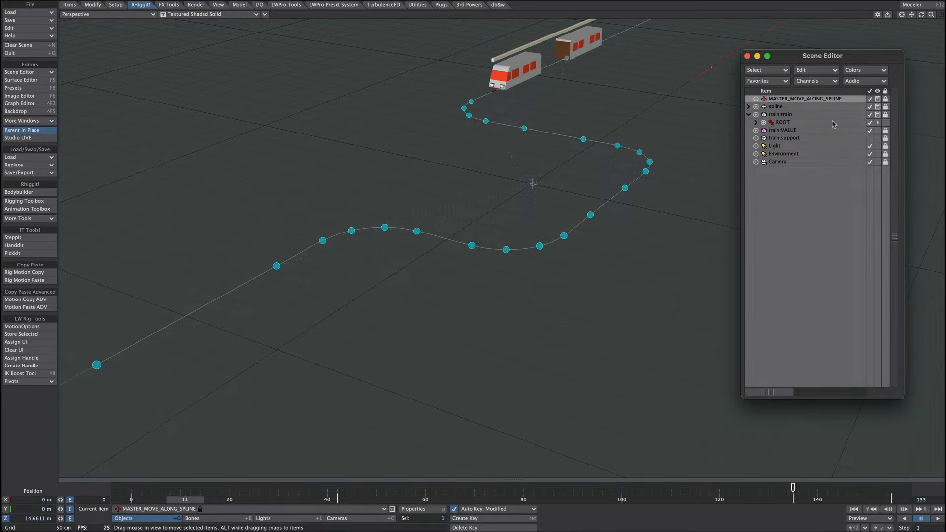
Create a clone instance of the train:support object
left_click(794, 138)
left_click(70, 5)
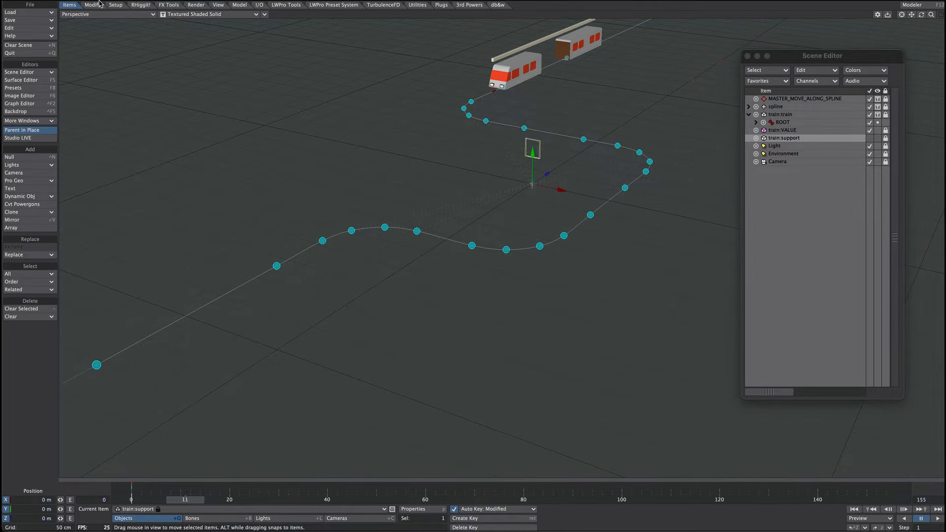
left_click(25, 212)
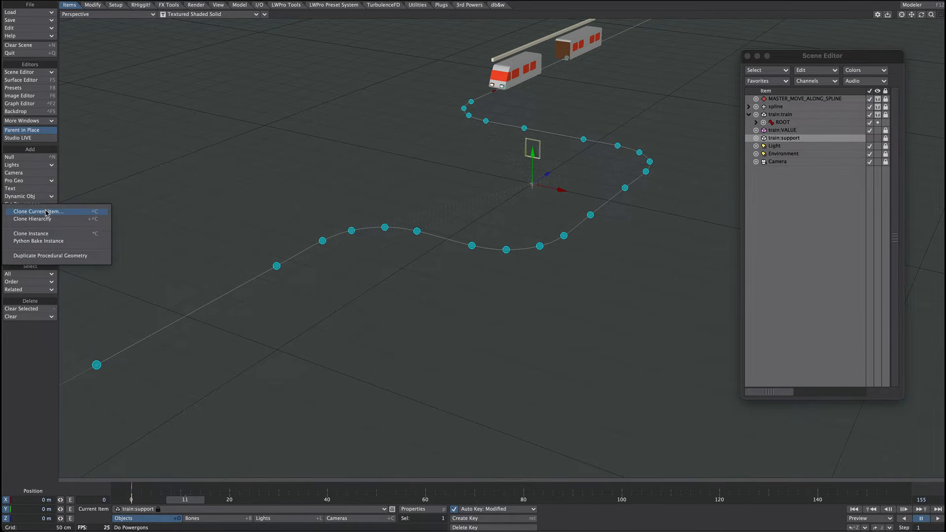
left_click(81, 238)
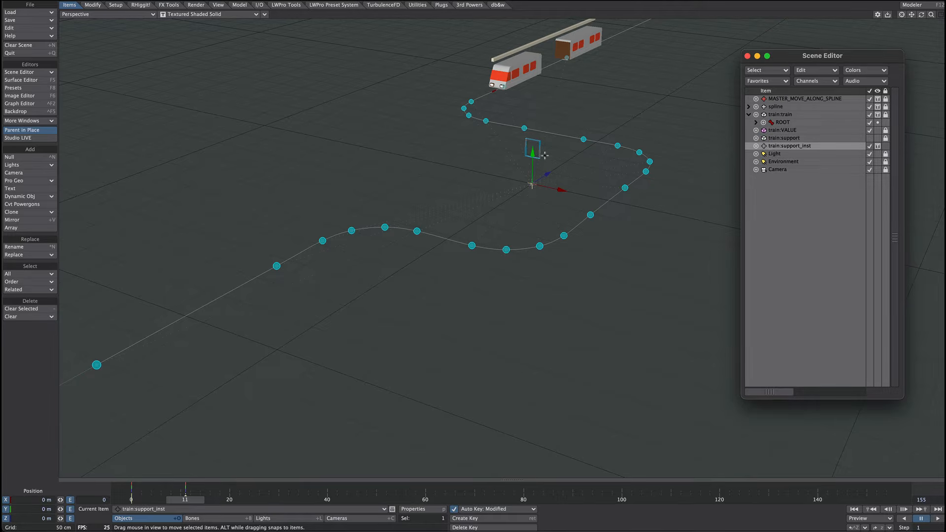
Set the viewport display of train:support in the train:support_inst Instance Generator to Textured Shaded Solid
left_click(517, 156)
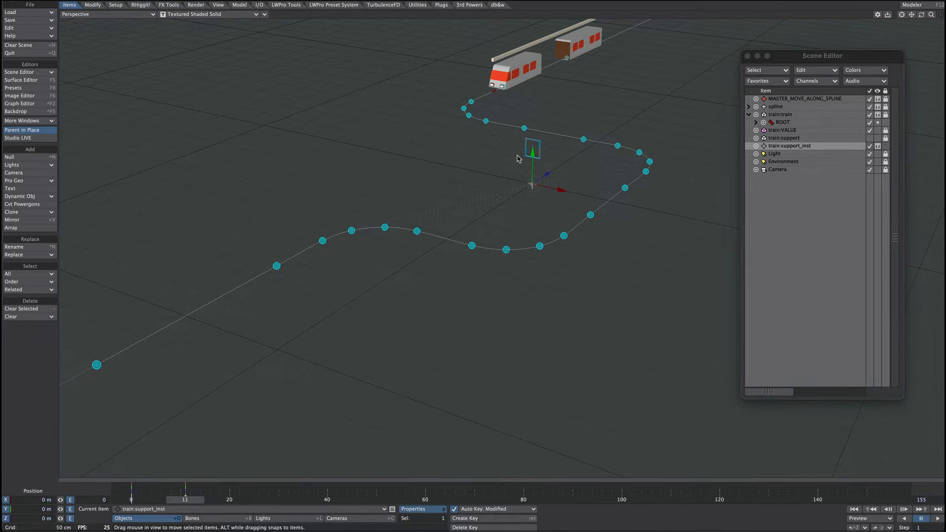
left_click_drag(867, 259, 597, 148)
left_click(684, 190)
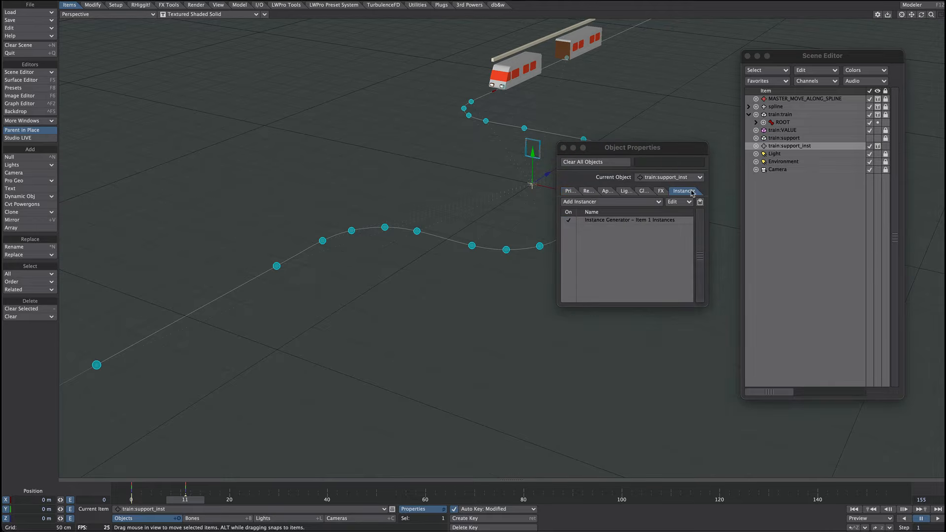
double_click(593, 225)
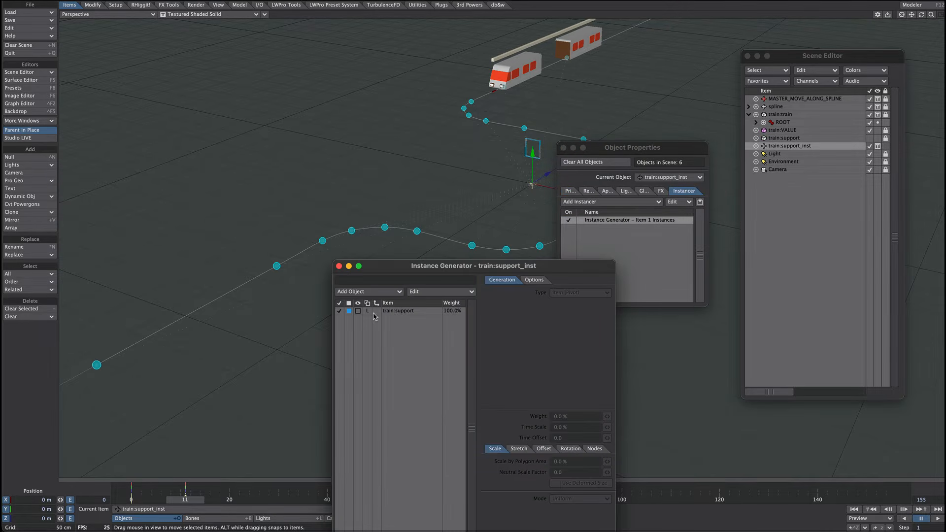
left_click(358, 314)
left_click(357, 313)
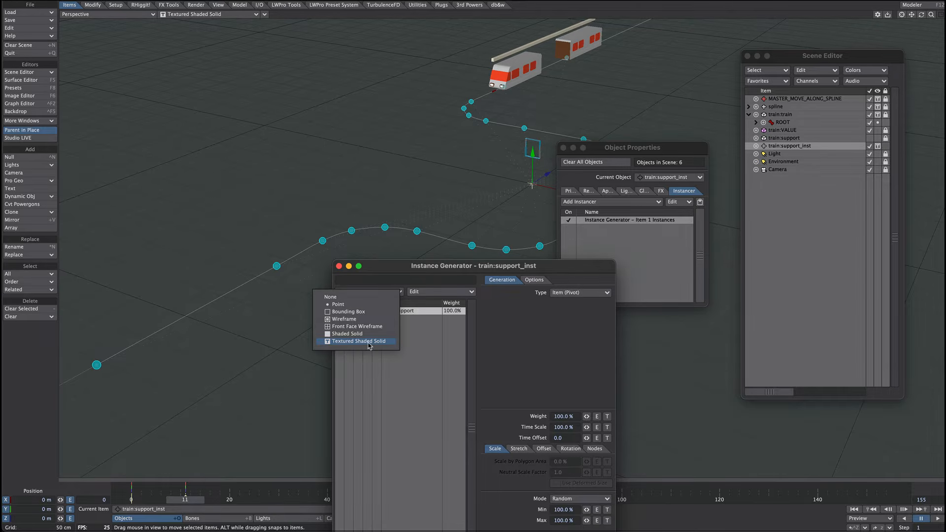
left_click(388, 342)
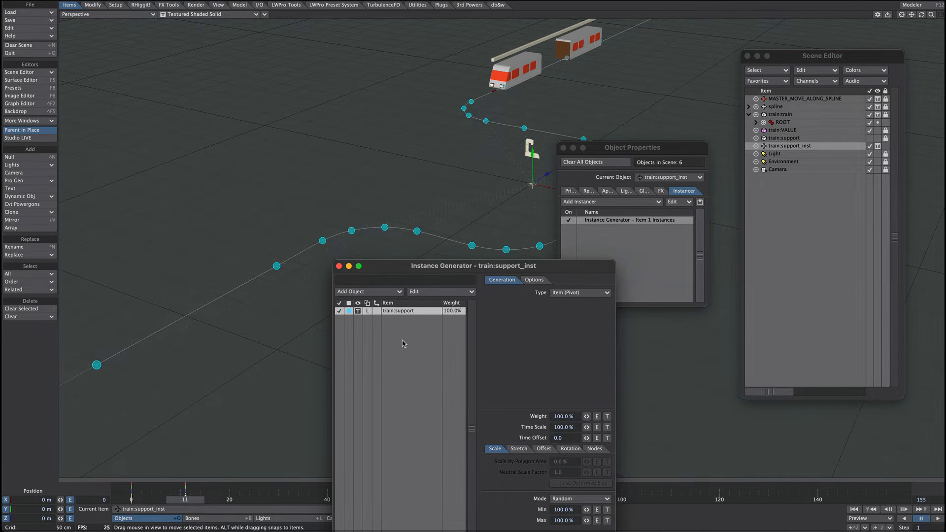
left_click(339, 267)
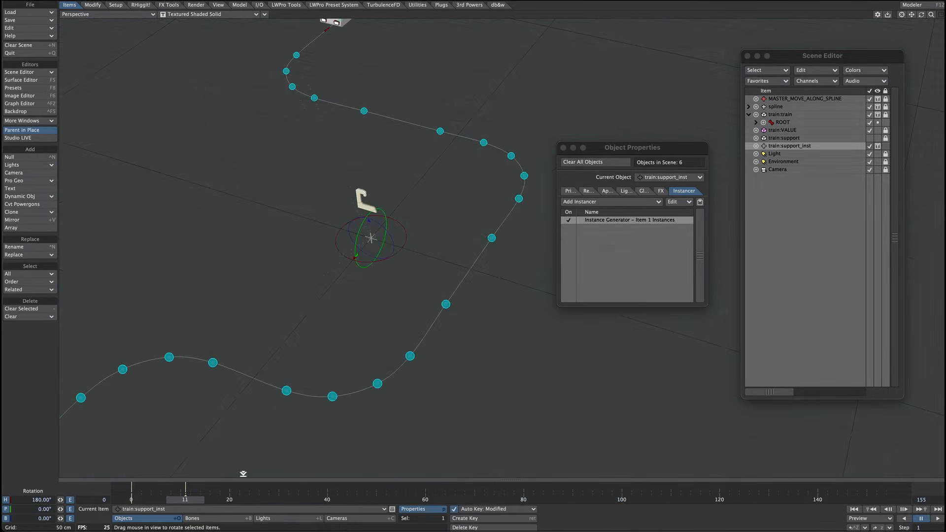
Remove the rotation key at frame 11 from train:support_inst and set the item's color to Blue
right_click(187, 492)
left_click(185, 492)
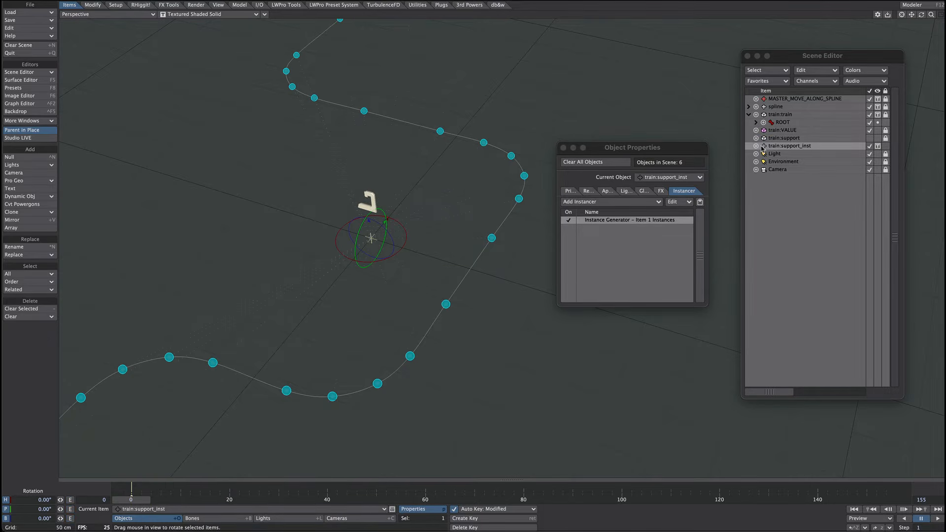
right_click(765, 151)
mouse_move(766, 147)
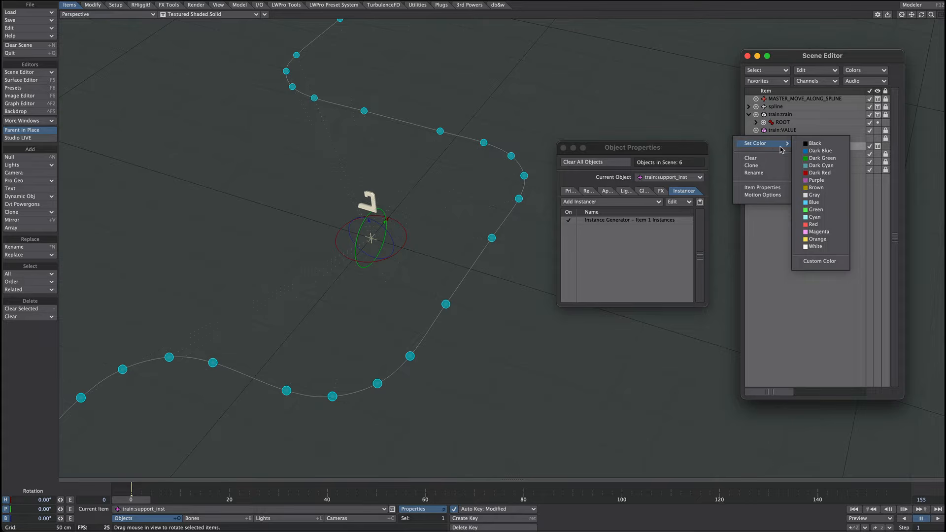
left_click(814, 203)
Set the Spline Control of train:support_inst to spline in its motion options
key("p")
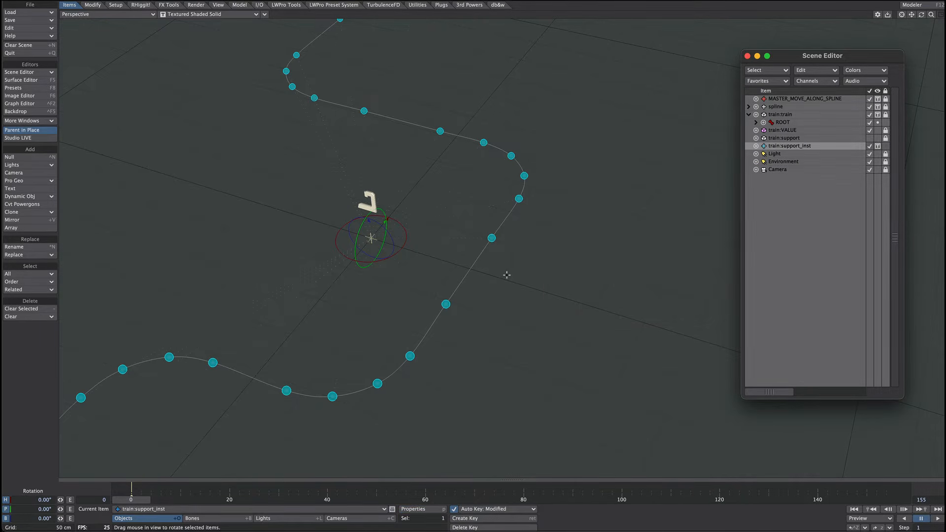
key("m")
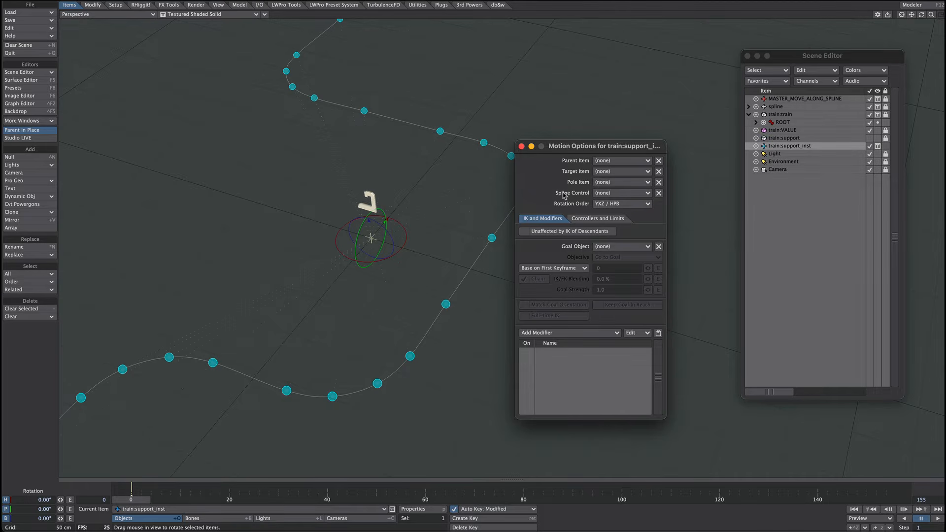
left_click(606, 192)
left_click(572, 142)
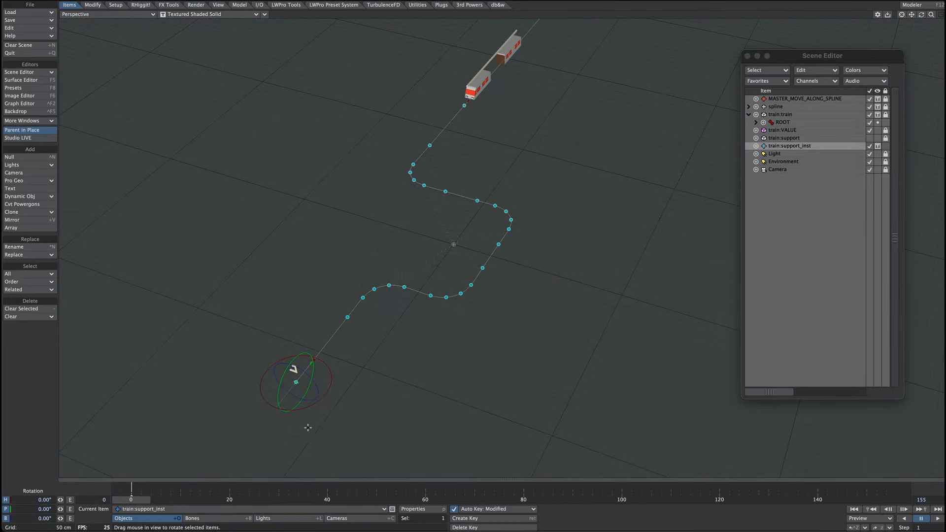
Try moving train:support_inst along the spline in Z
key("t")
left_click_drag(315, 362, 301, 387)
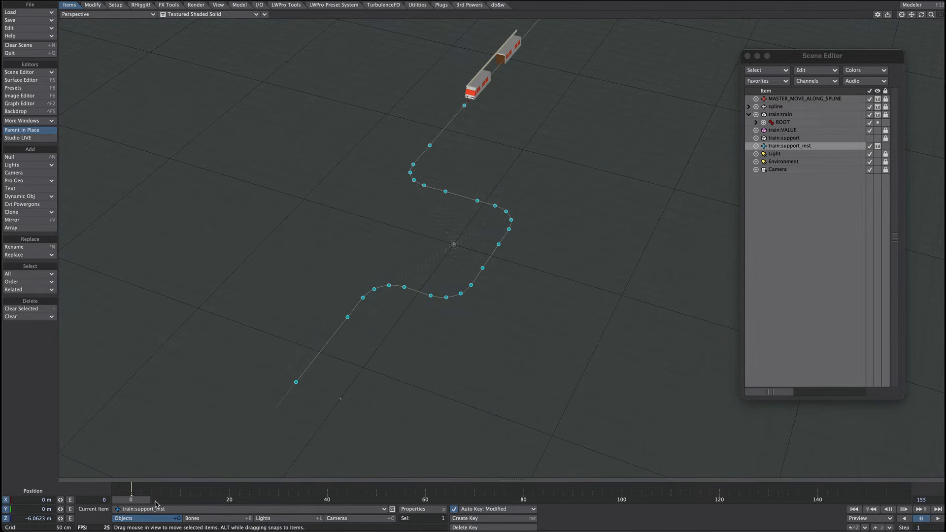
mouse_move(137, 499)
left_mouse_down()
mouse_move(482, 498)
mouse_move(133, 499)
left_mouse_up()
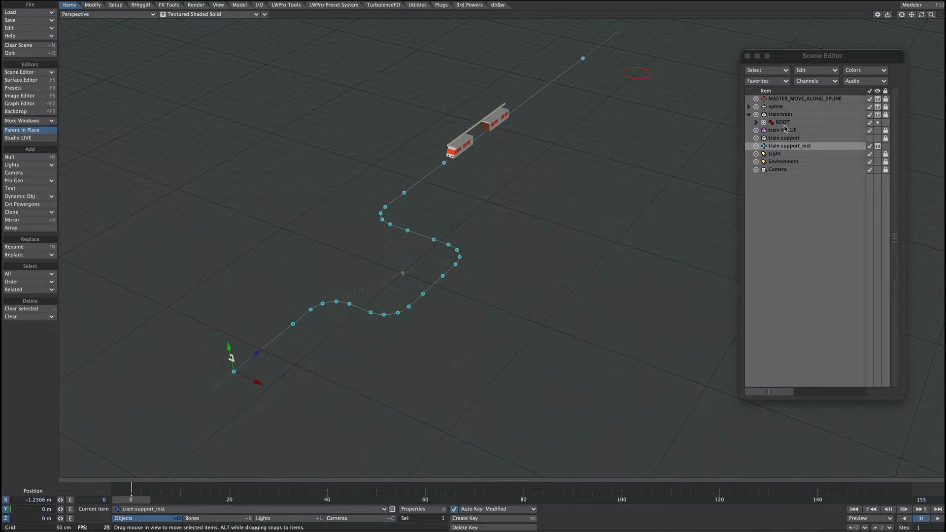
Copy the Follower modifier following MASTER_MOVE_ALONG_SPLINE from the ROOT bone to the motion options of train:support_inst
left_click(784, 123)
key("m")
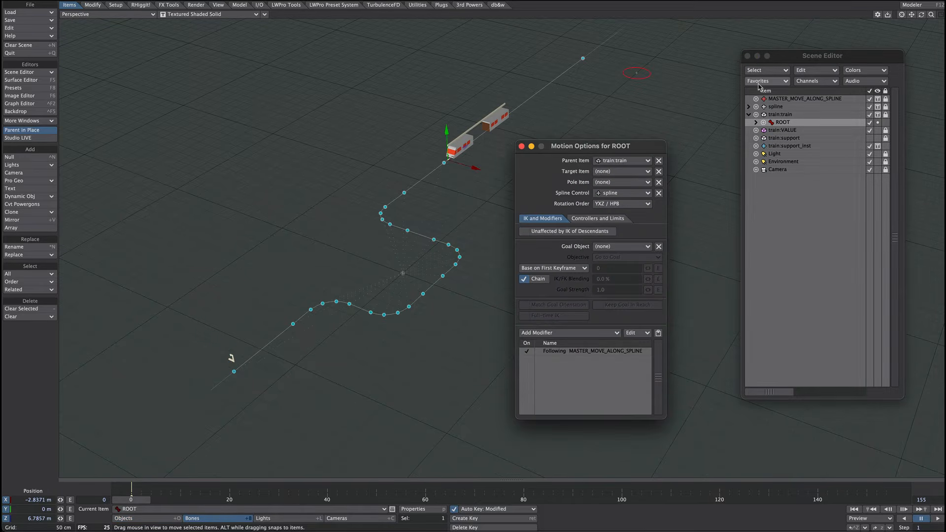
right_click(560, 353)
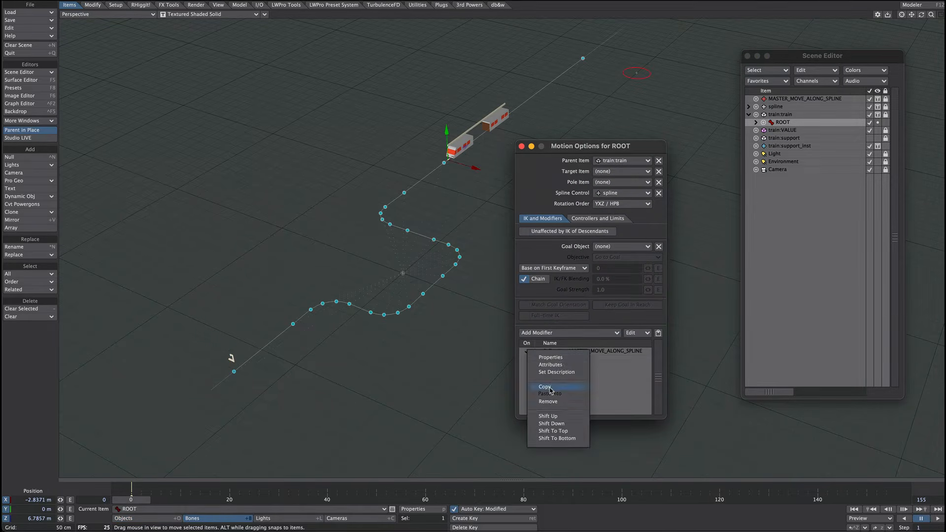
left_click(548, 388)
left_click(522, 147)
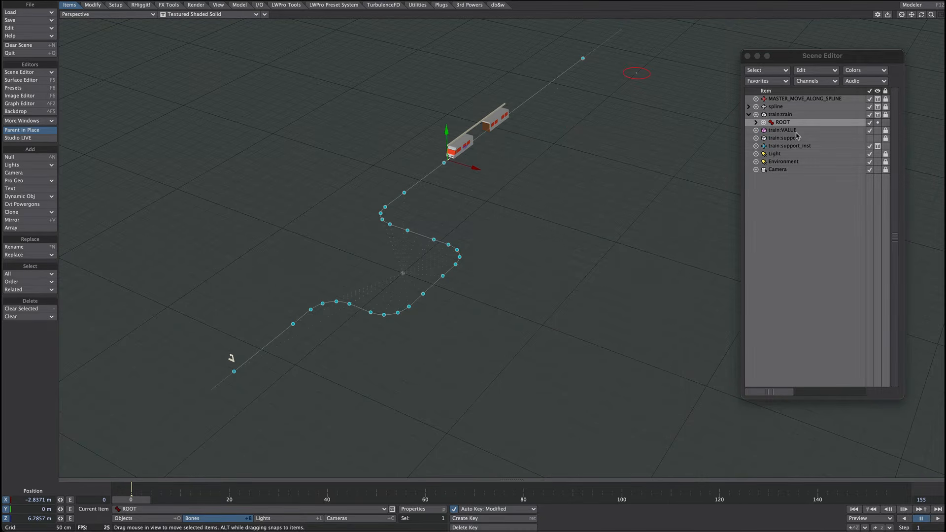
left_click(797, 147)
key("m")
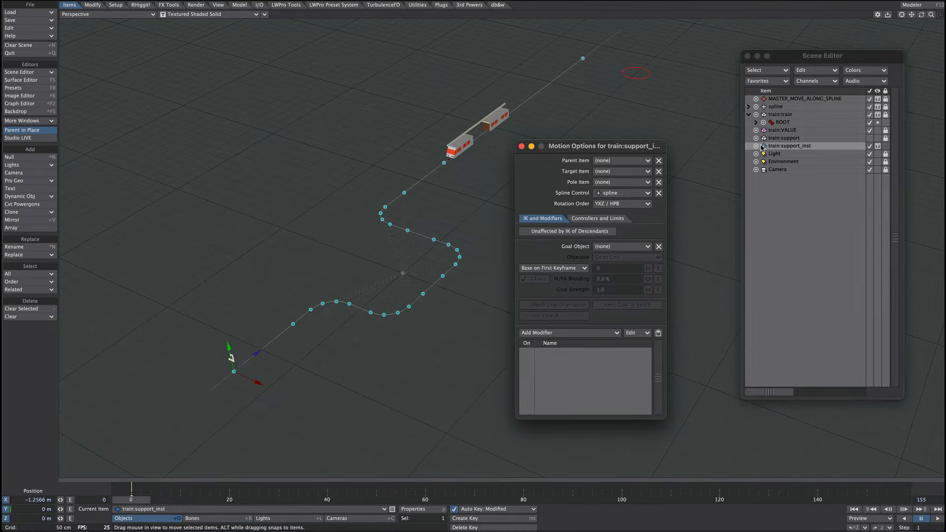
right_click(554, 379)
left_click(554, 378)
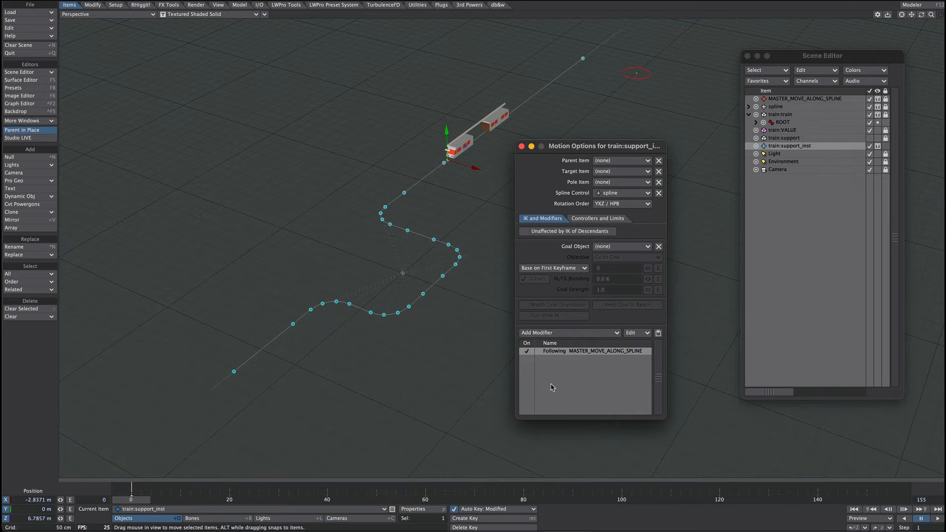
Offset the Z Position channel in train:support_inst's Follower modifier with an Add value of 2
double_click(569, 351)
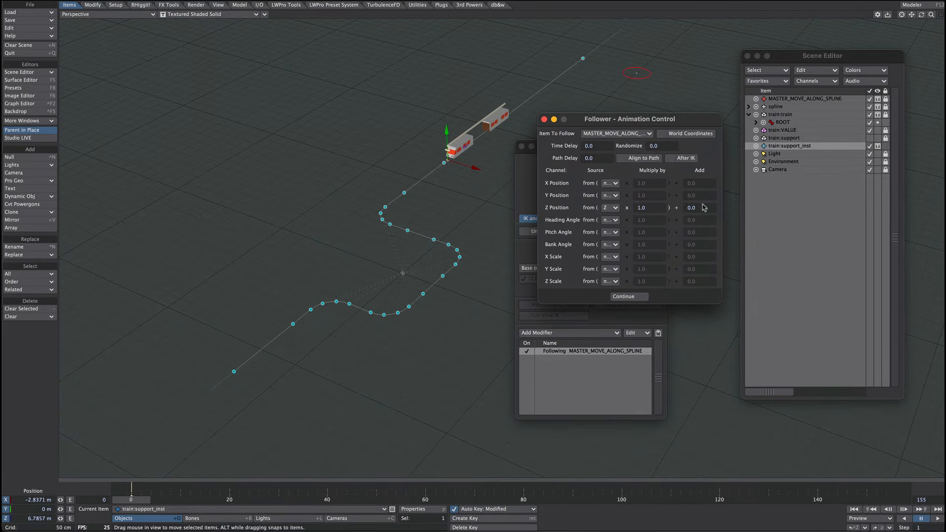
left_click(694, 208)
type("0")
left_click(624, 296)
left_click_drag(135, 500, 65, 495)
double_click(582, 351)
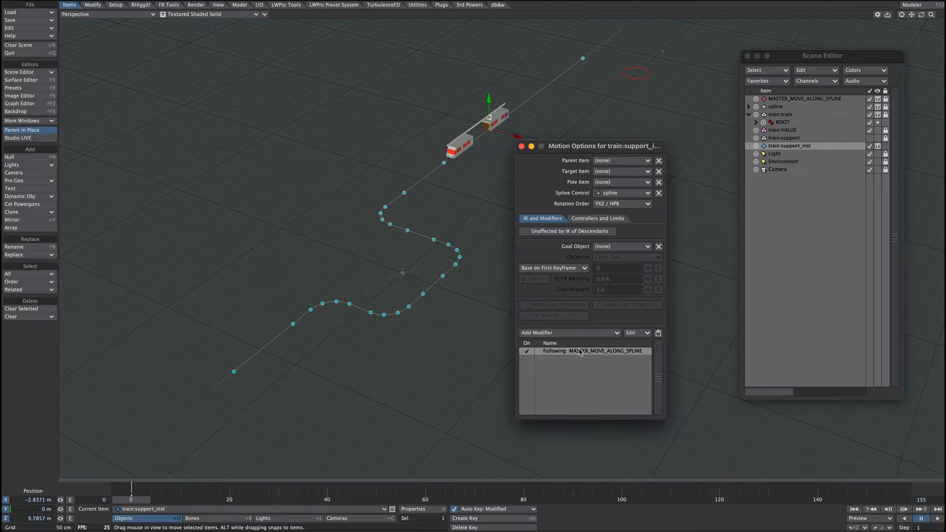
left_click_drag(701, 208, 677, 213)
type("2")
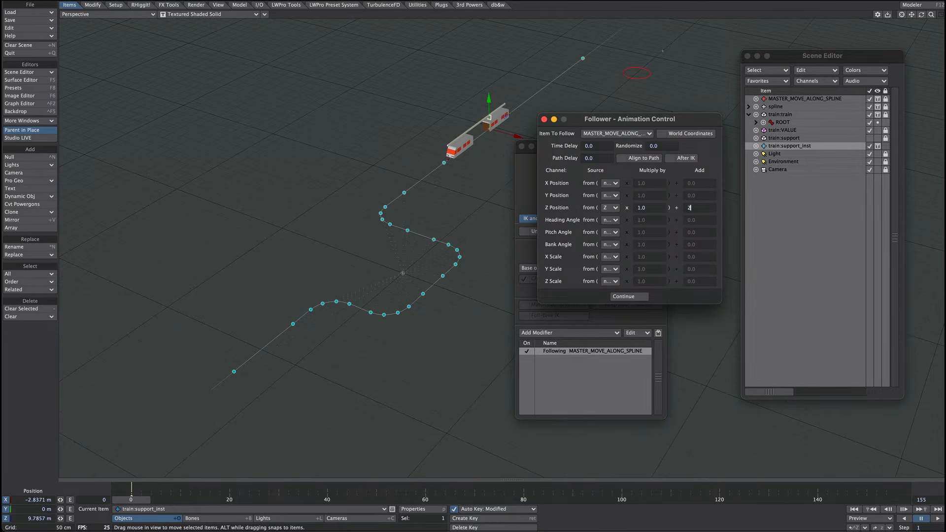
key("Return")
left_click(619, 297)
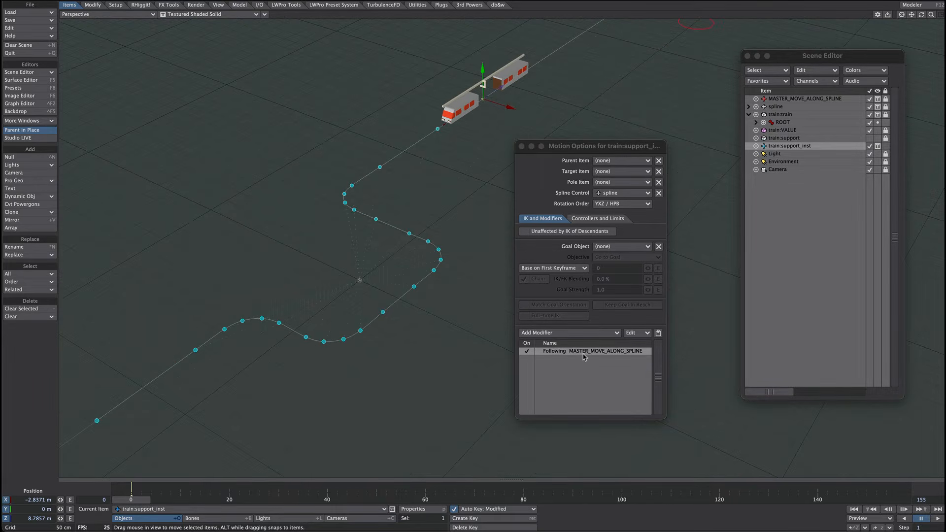
Remove the Follower modifier from train:support_inst
right_click(584, 357)
left_click(574, 407)
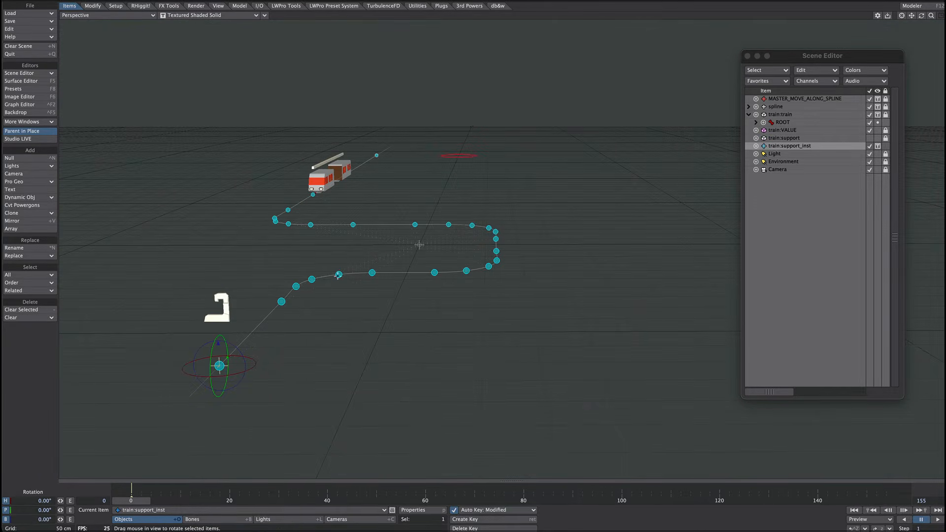
Set the coordinate space of train:support to Parent in the Instance Generator of train:support_inst
left_click(788, 149)
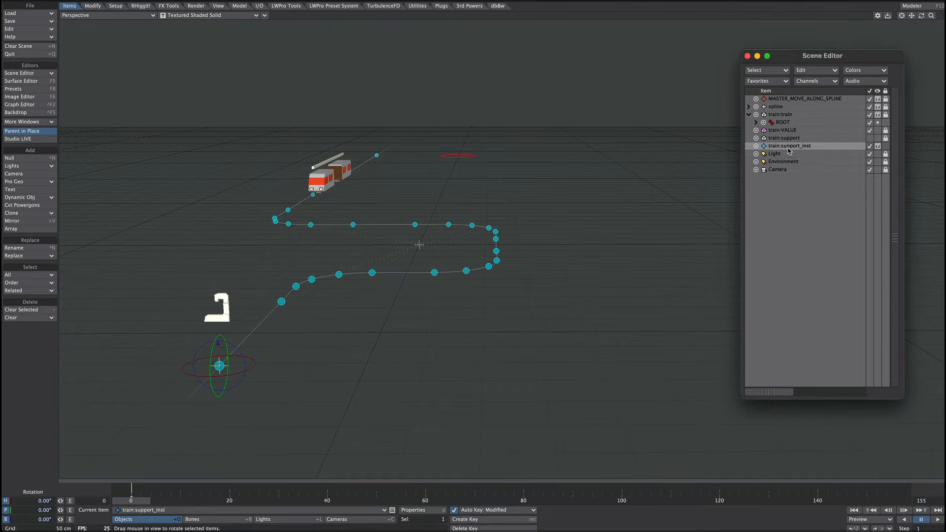
key("p")
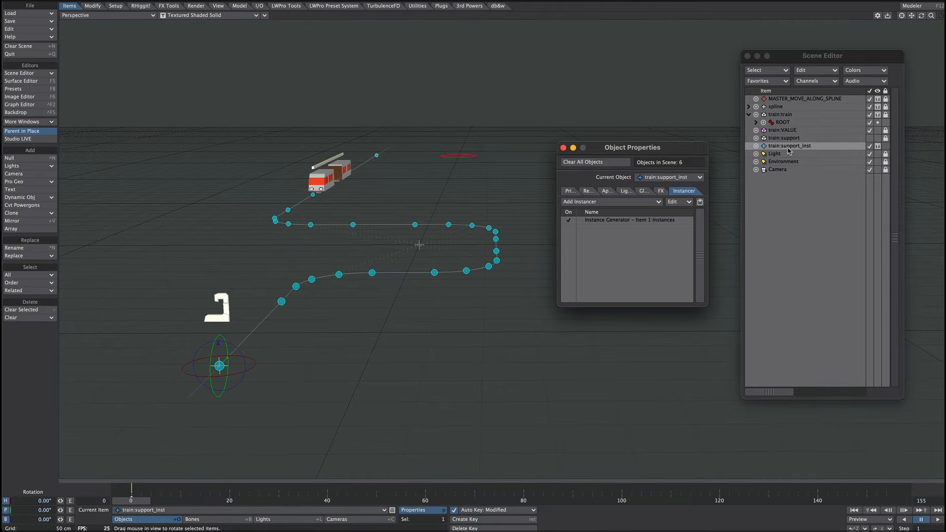
double_click(600, 220)
left_click(371, 312)
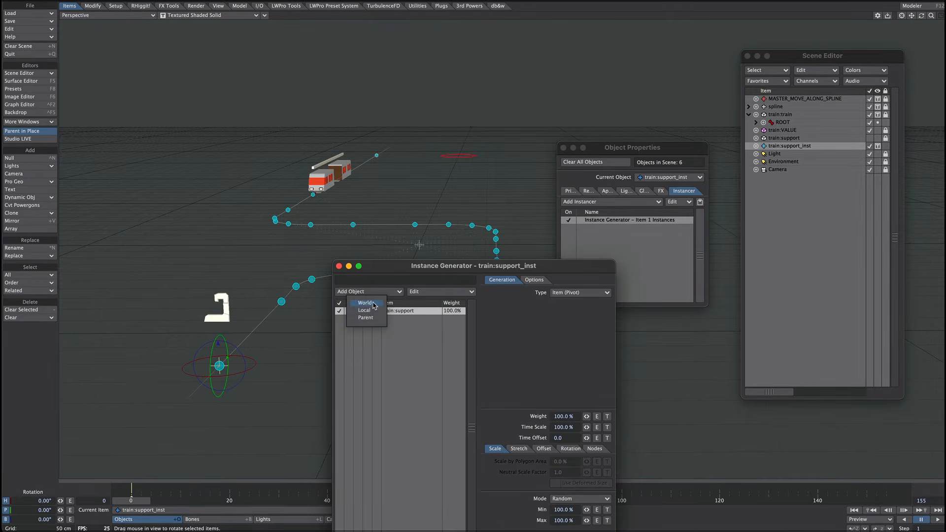
left_click(377, 320)
key("Escape")
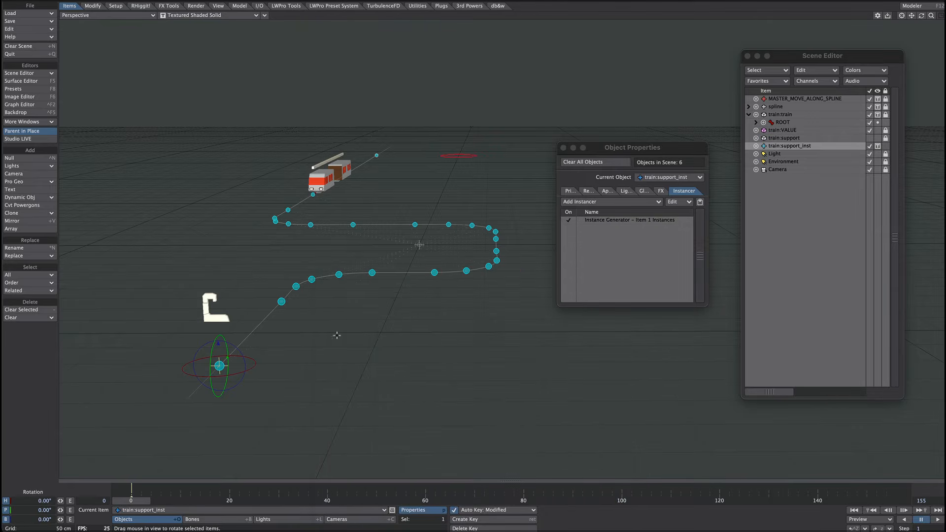
Try rotating the source object train:support, and undo the rotation
left_click(789, 138)
left_click_drag(454, 245, 425, 250)
left_click_drag(217, 290, 214, 268)
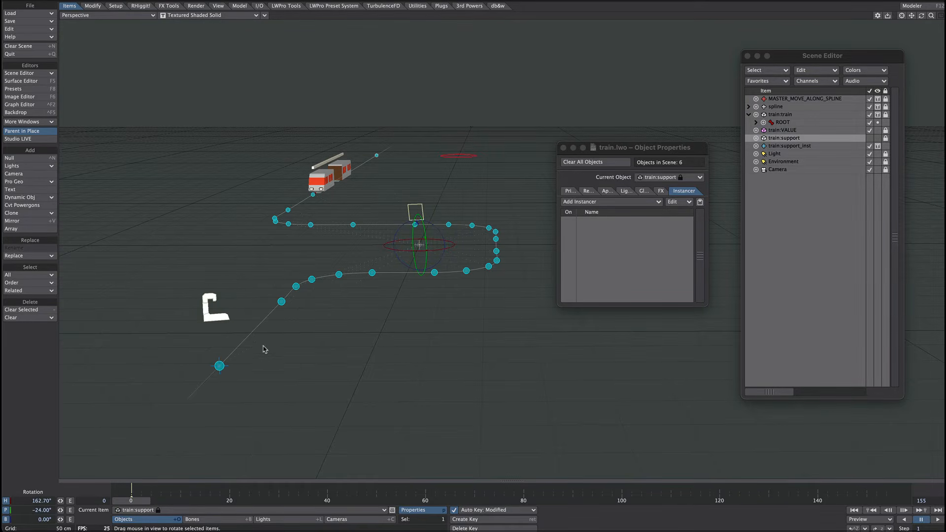
key("ctrl+z")
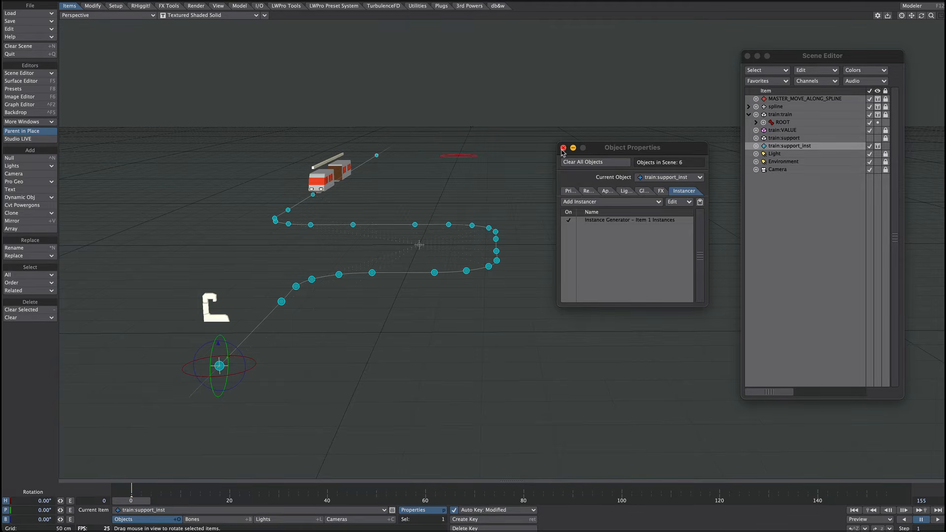
Display the Position.Z channel of MASTER_MOVE_ALONG_SPLINE in the Graph Editor
left_click(563, 147)
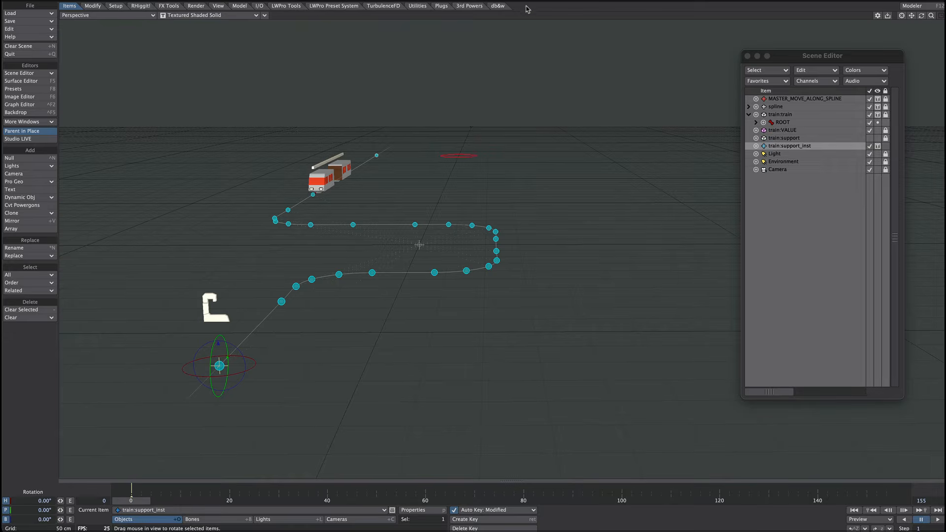
key("ctrl+F2")
left_click_drag(393, 63, 393, 65)
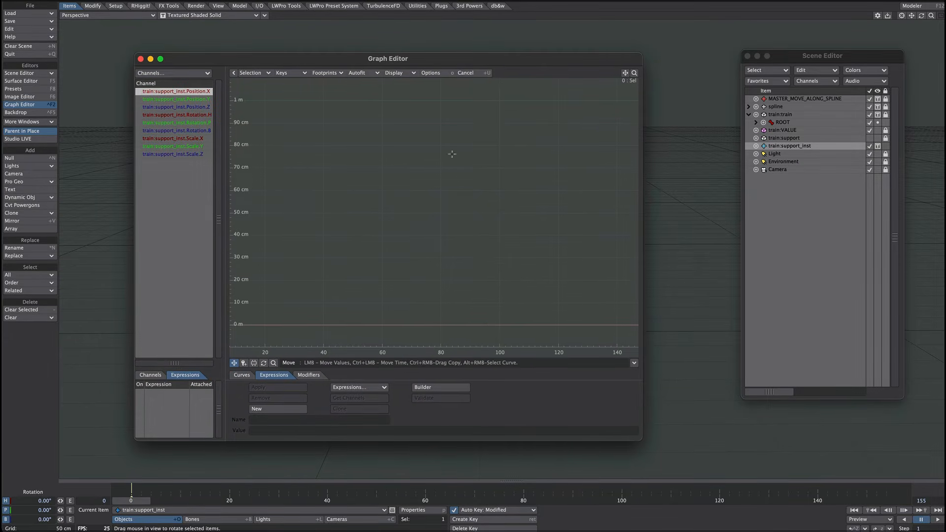
left_click(813, 100)
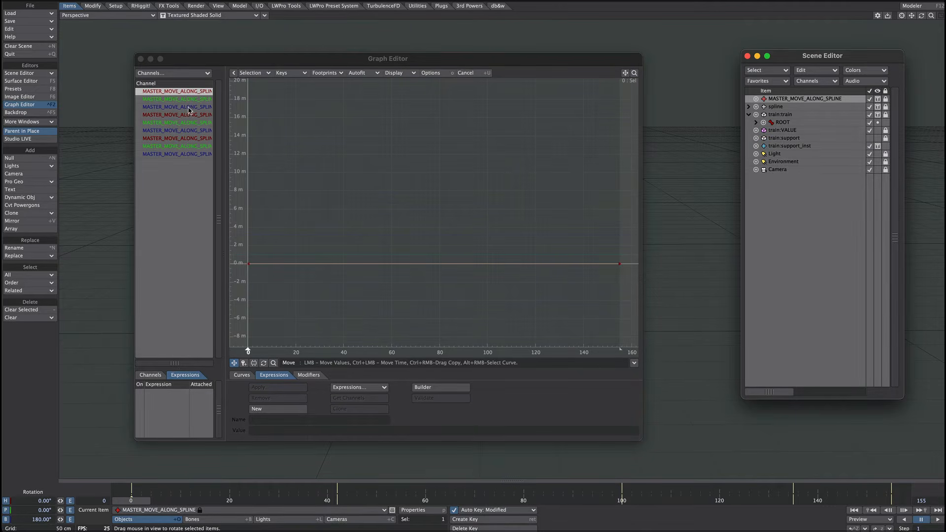
left_click(188, 107)
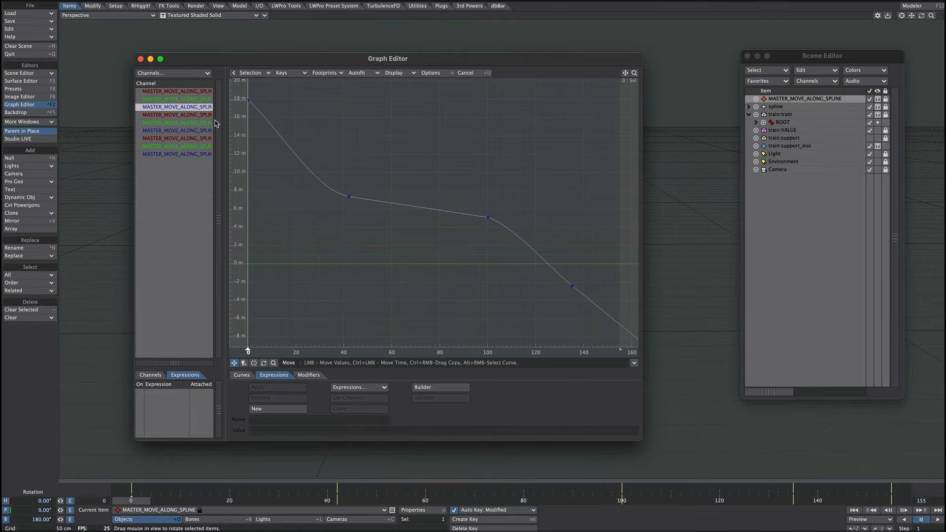
Create an expression named VALUE with the value Value+[MASTER_MOVE_ALONG_SPLINE.Position.Z]
left_click(263, 413)
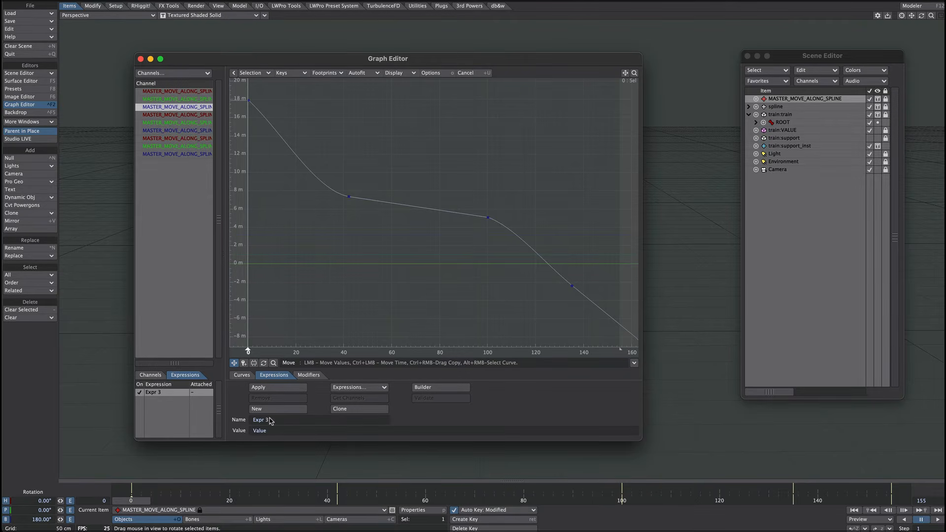
type("VALUE")
left_click(274, 432)
type("+")
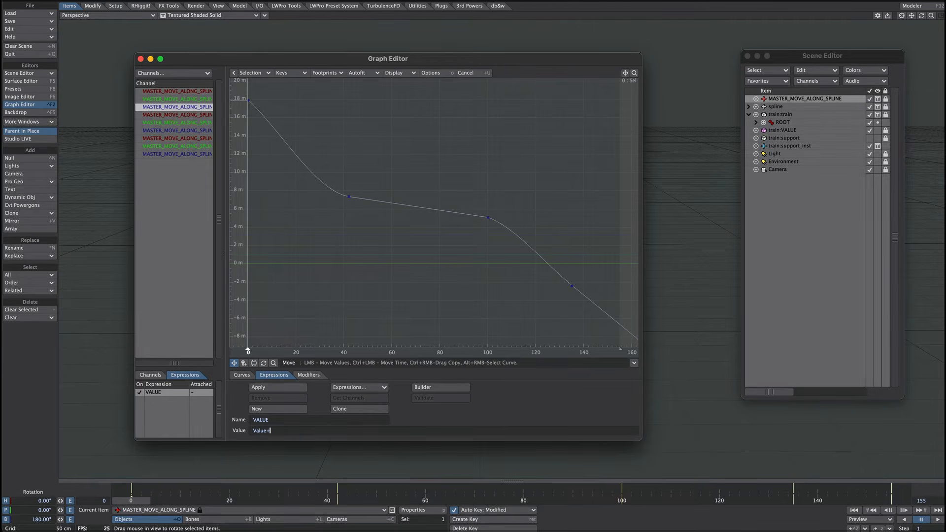
right_click(190, 109)
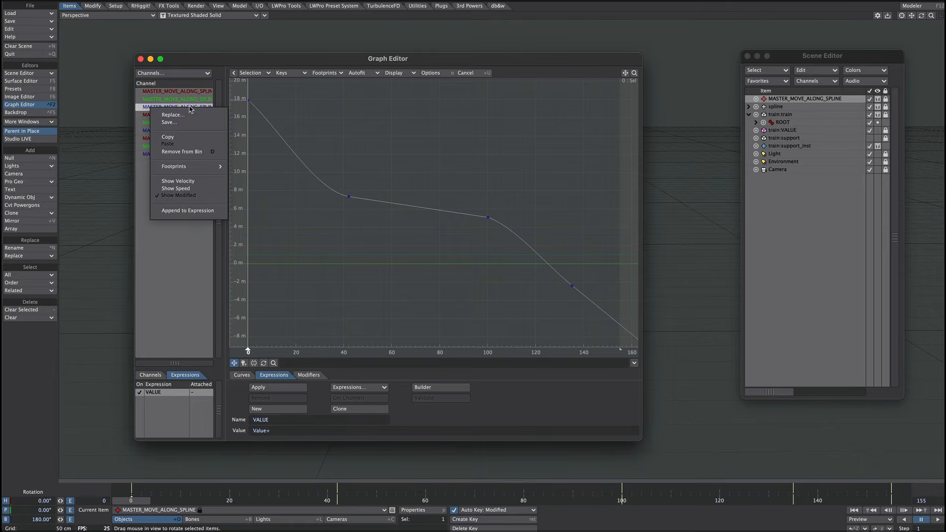
left_click(220, 211)
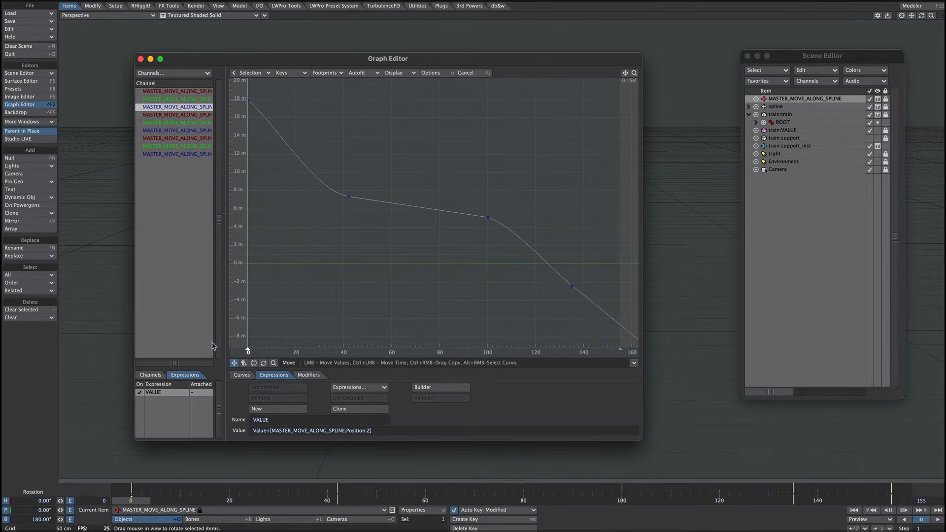
left_click(186, 317)
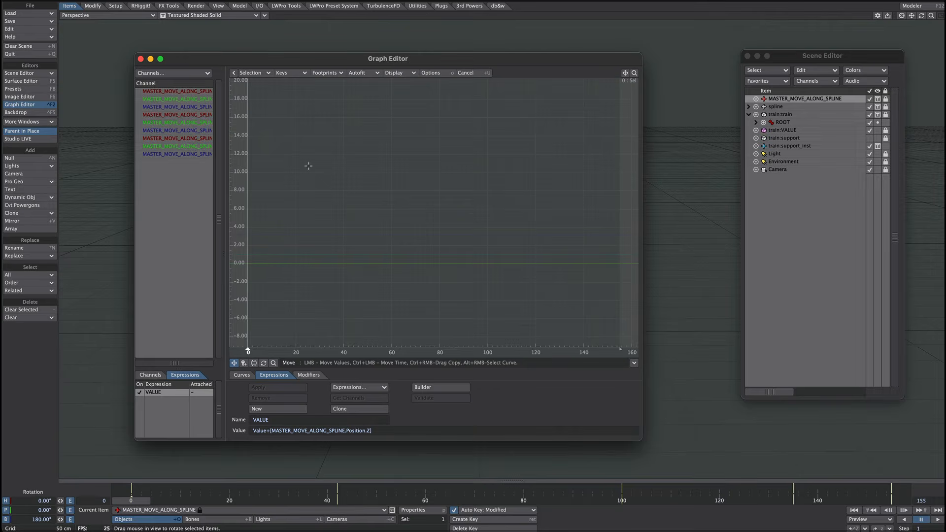
Apply the VALUE expression to the Position.Z channel of train:support_inst
left_click(808, 147)
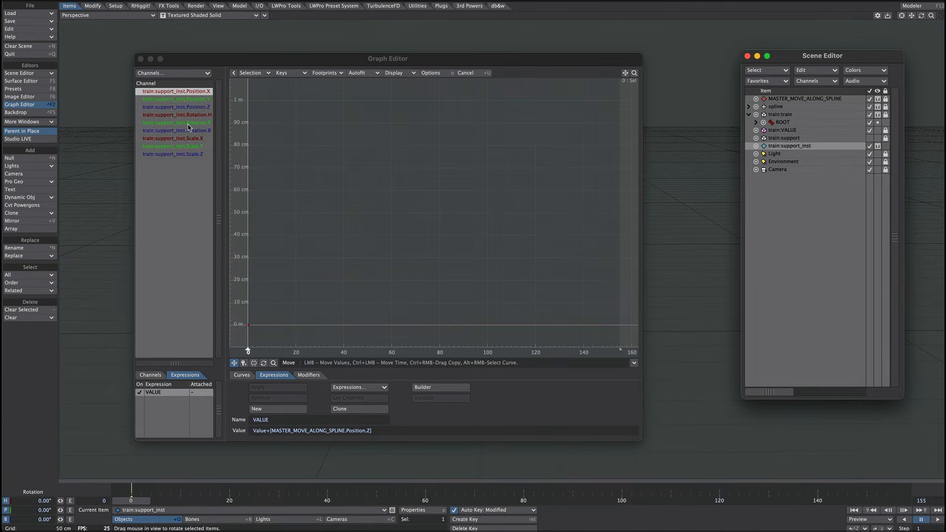
left_click(188, 107)
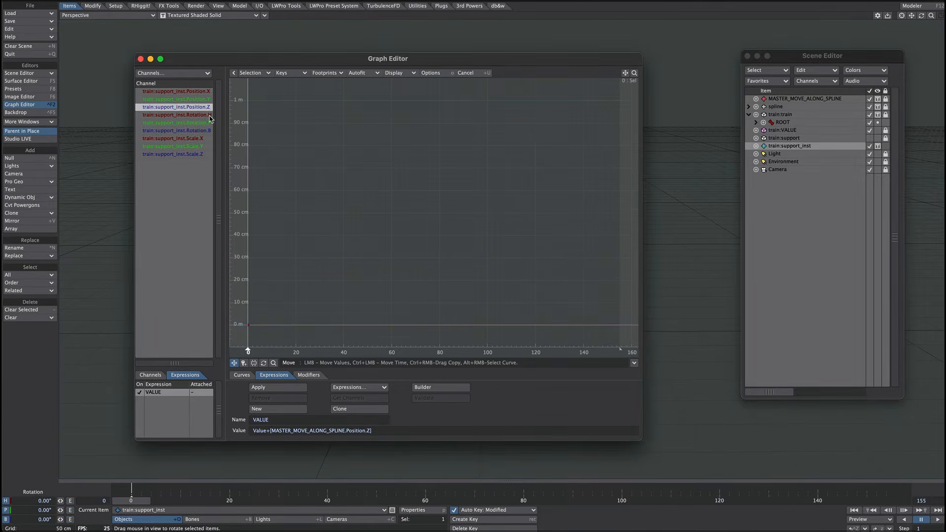
left_click(288, 389)
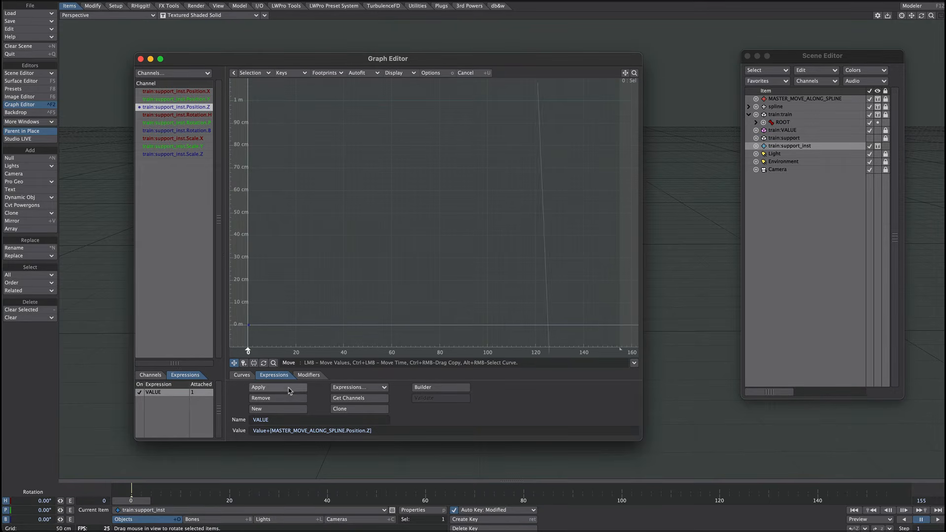
Check the Graph Editor's display options, including Show Modifiers, and close the Graph Editor
left_click(430, 73)
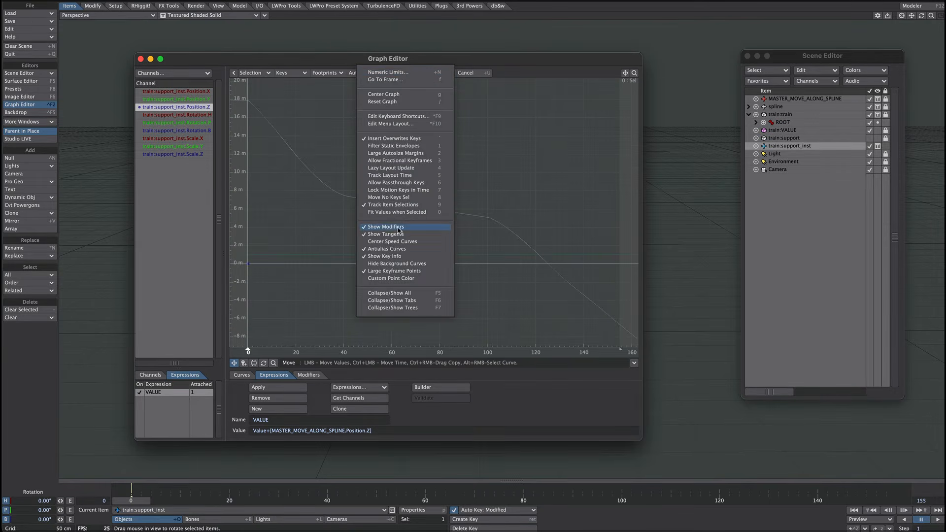
left_click(513, 231)
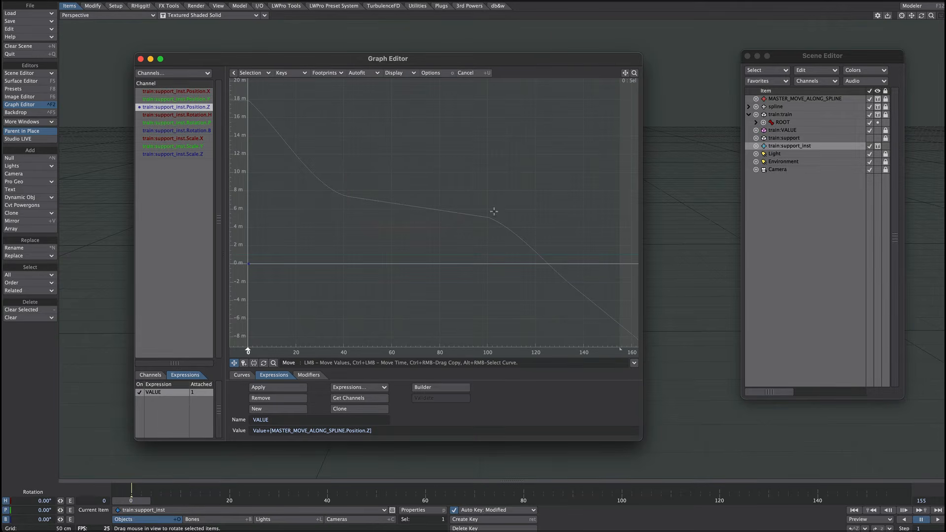
left_click(141, 60)
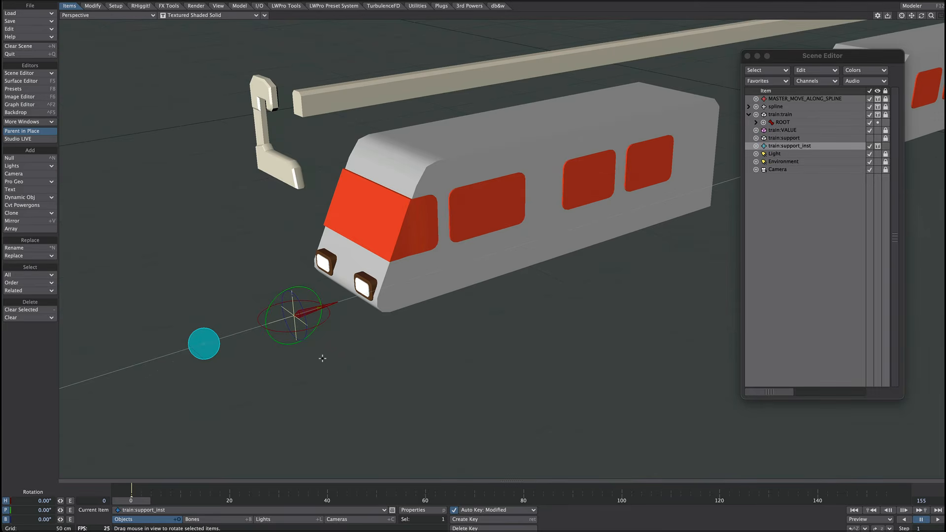
Move train:support_inst along Z to about 7.37 m, clone it once, and move the clone back along the front carriage
key("t")
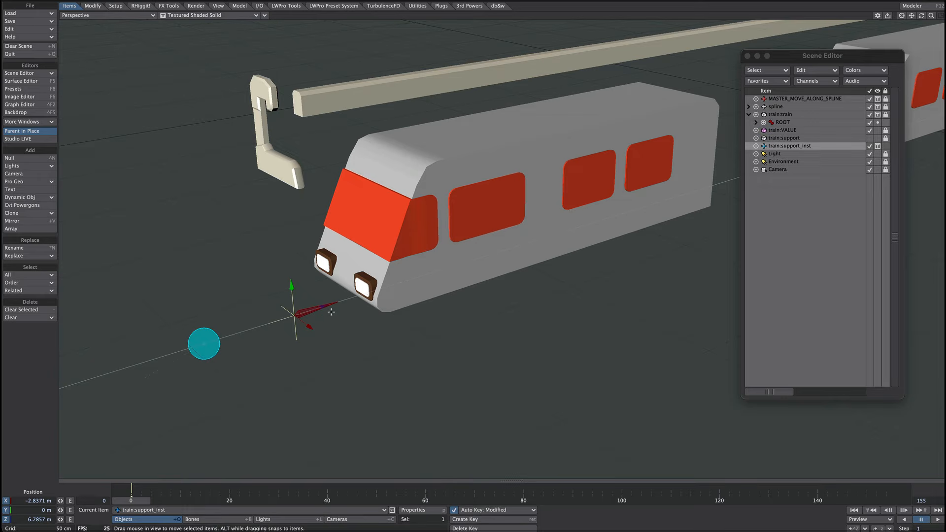
left_click_drag(322, 309, 493, 253)
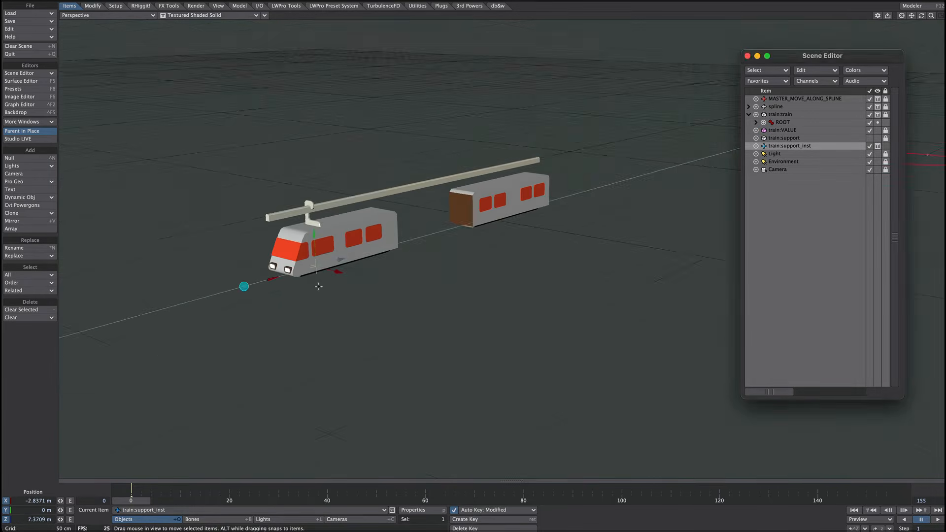
key("ctrl+c")
left_click(699, 174)
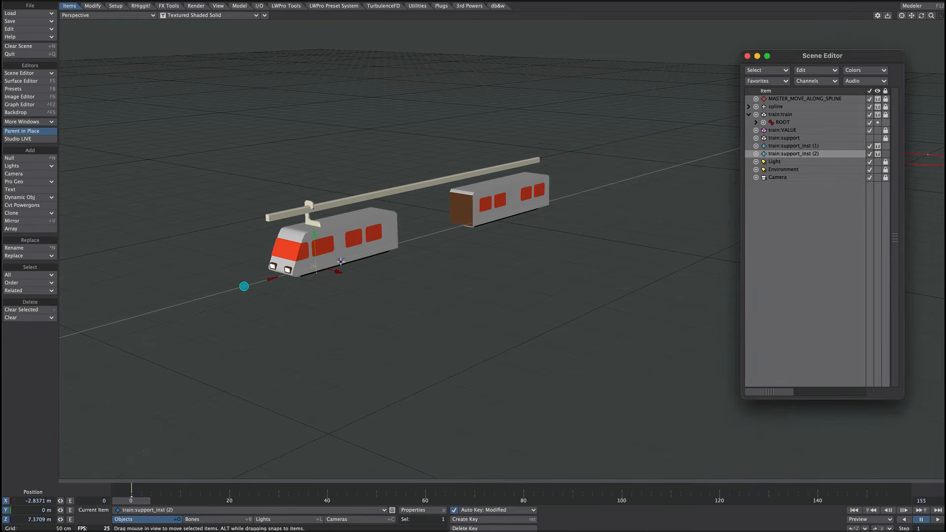
left_click_drag(340, 262, 386, 254)
Clone the support twice more, one copy at a time, placing the copies above the rear carriage
key("ctrl+c")
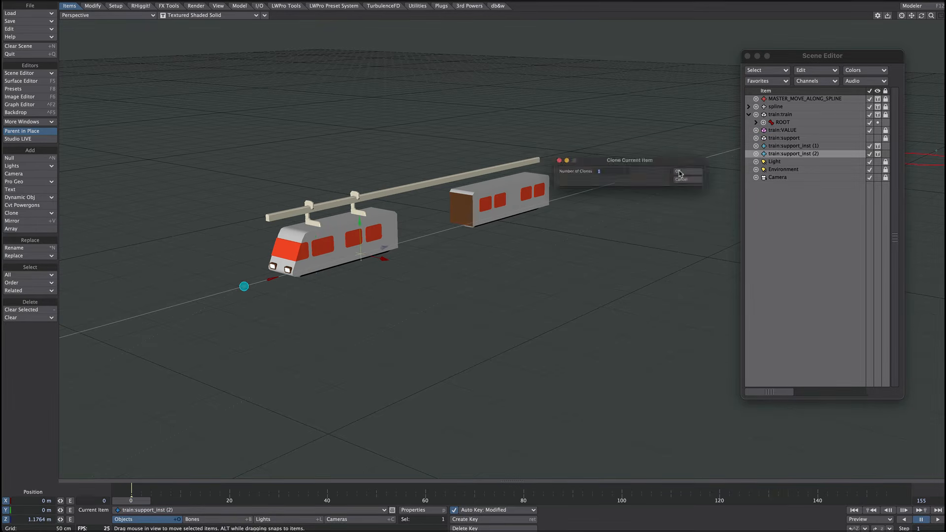
left_click(679, 173)
left_click_drag(683, 180, 723, 204)
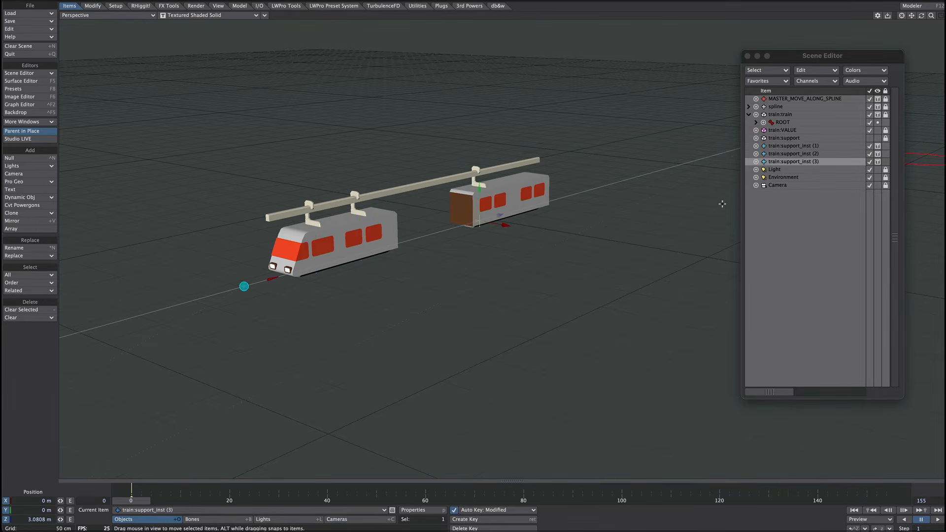
key("ctrl+c")
left_click(700, 175)
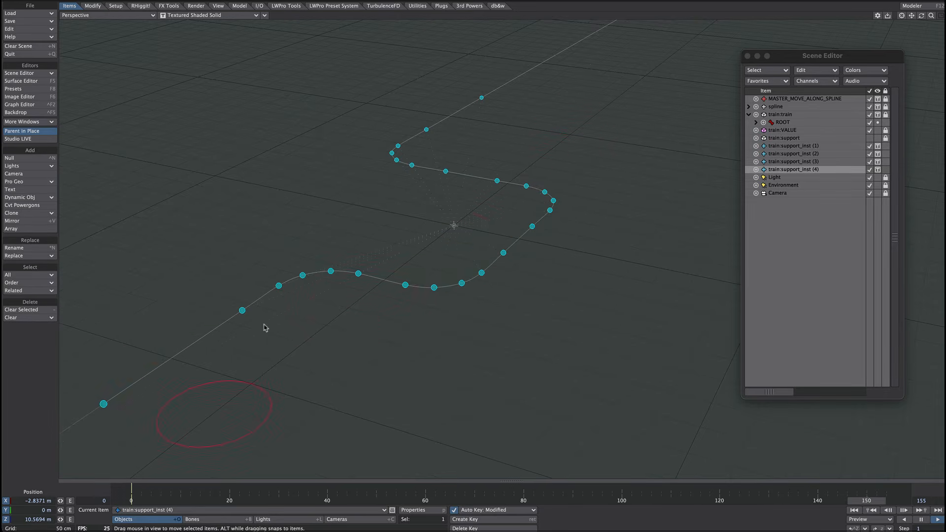
Show the hidden train:VALUE object as a textured shaded solid
left_click(783, 130)
left_click(877, 130)
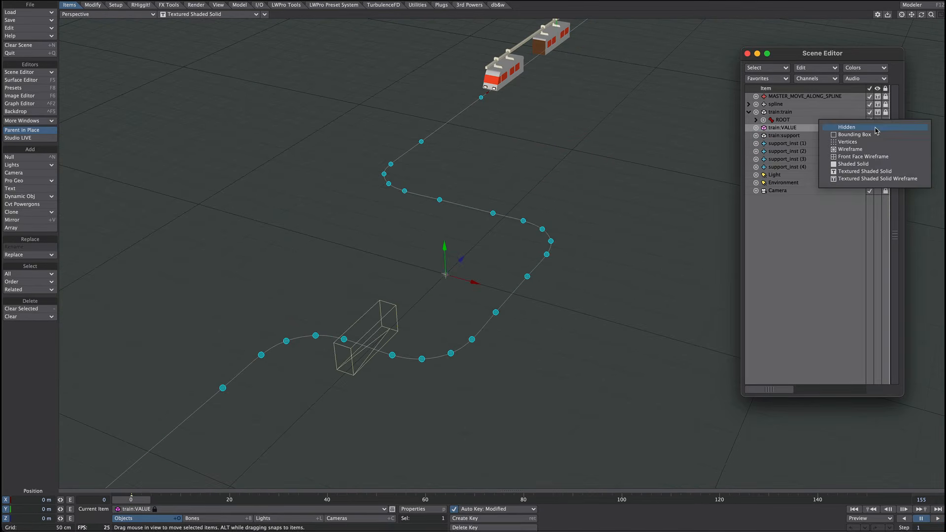
left_click(865, 178)
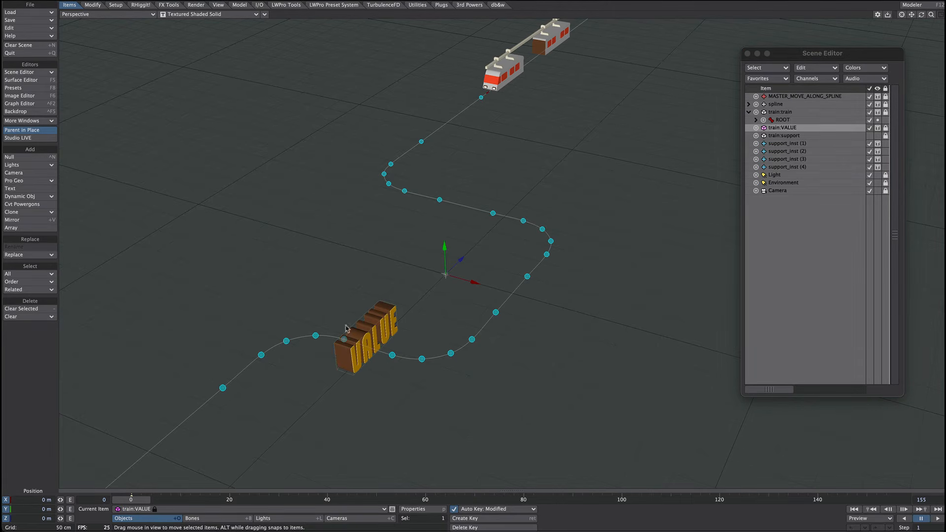
Disable deformations in the scene
left_click(116, 4)
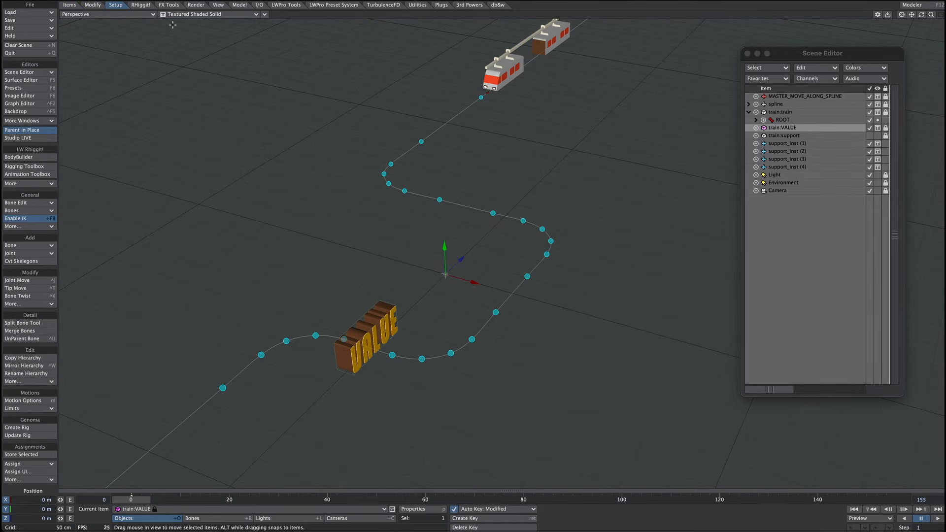
left_click(22, 226)
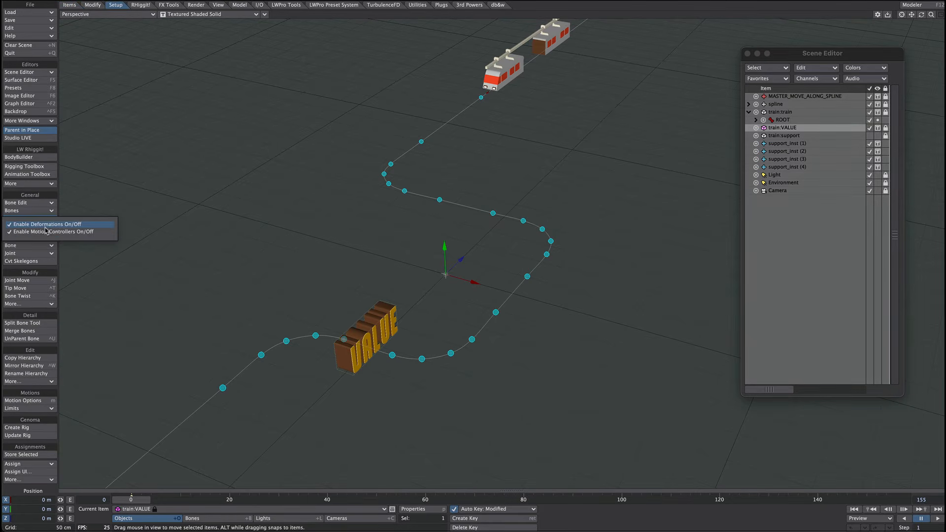
left_click(97, 225)
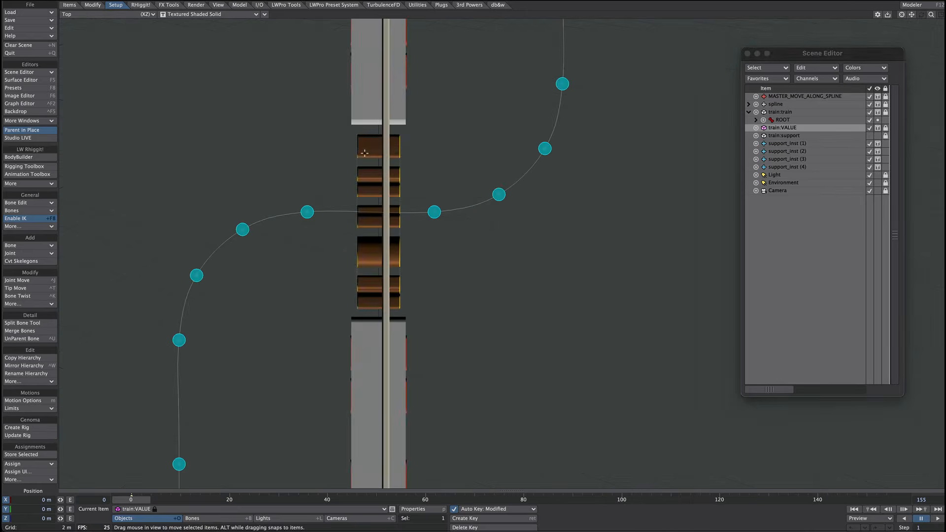
Shade the Top view as Textured Shaded Solid Wireframe and add a bone named Bone to train:VALUE
left_click(112, 14)
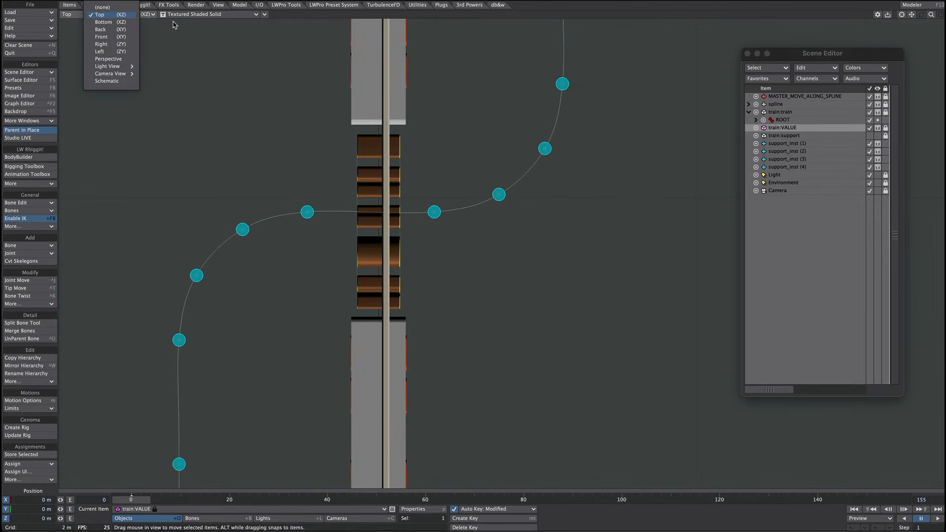
left_click(218, 16)
left_click(212, 26)
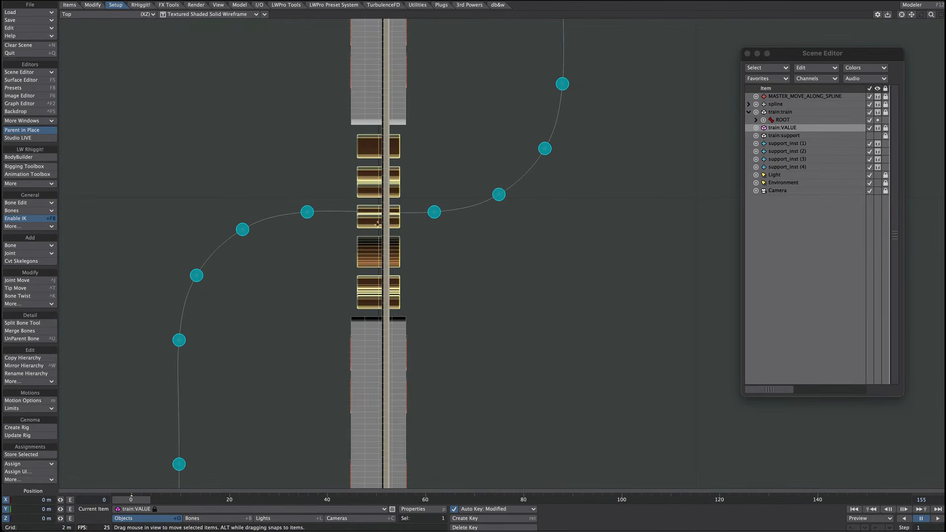
scroll(383, 218, "up", 5)
left_click_drag(275, 297, 398, 322, "alt")
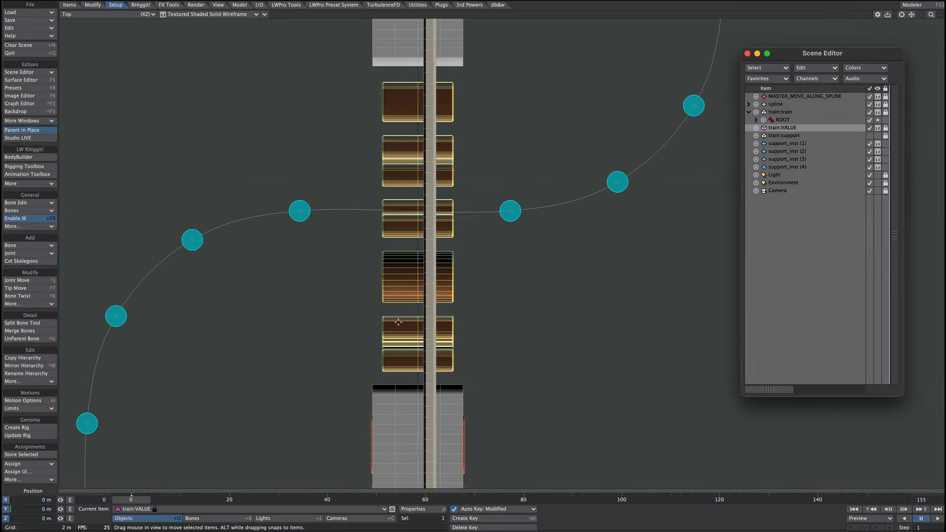
key("equal")
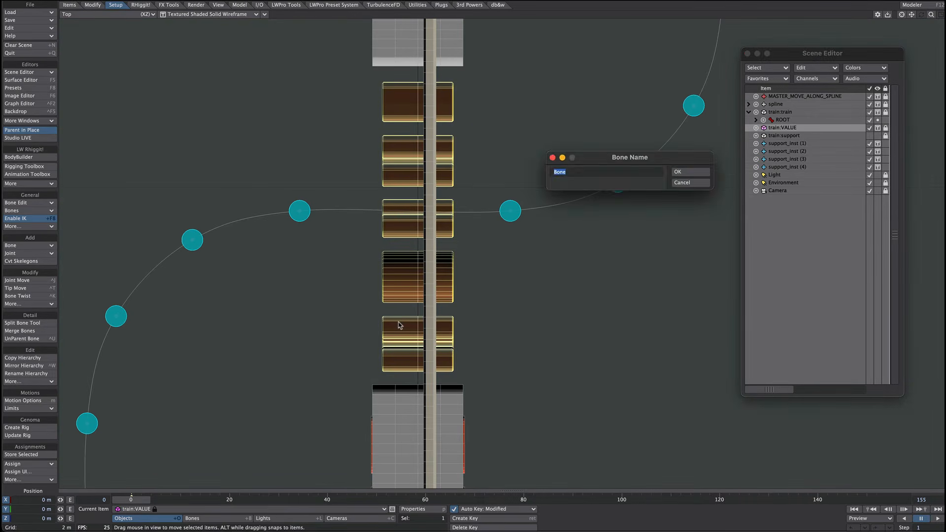
key("Return")
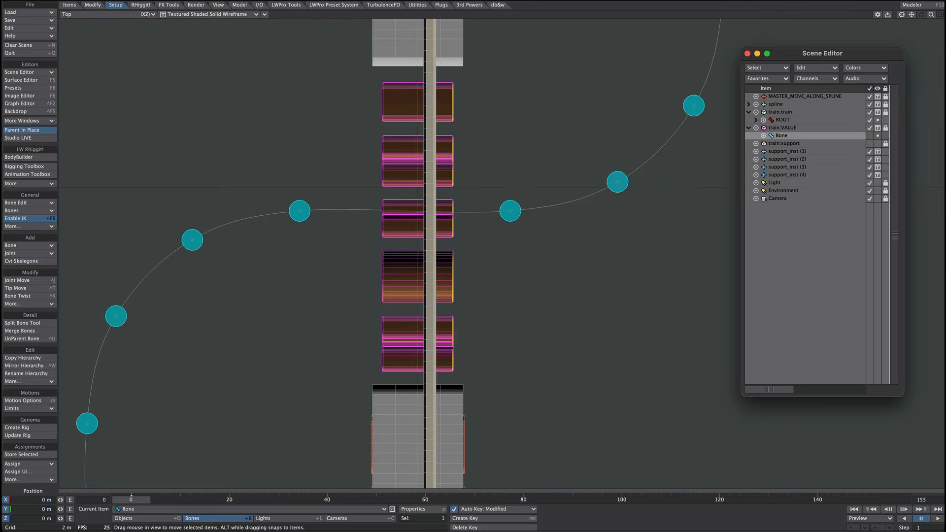
Move the new bone along Z to about -2.60 m, at the V end of the VALUE text
scroll(477, 91, "down", 8)
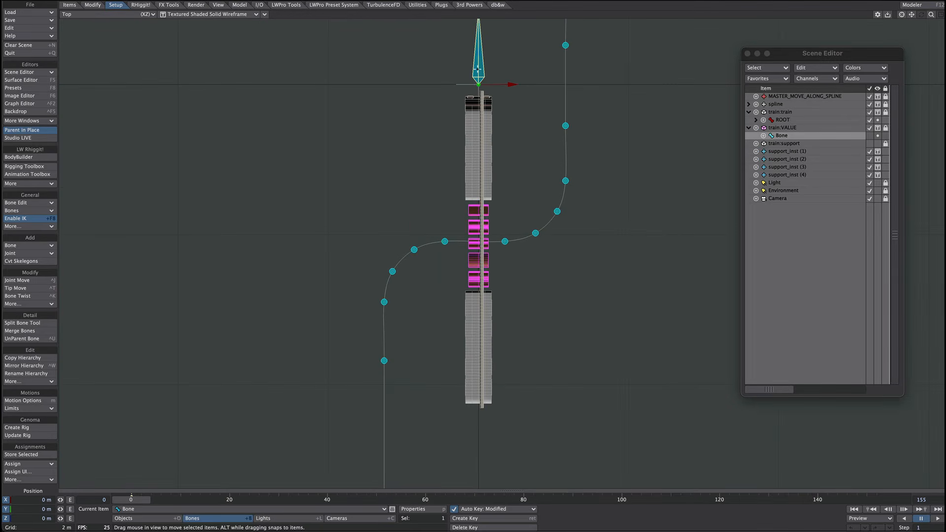
left_click_drag(477, 69, 478, 268)
key("4")
scroll(449, 316, "up", 3)
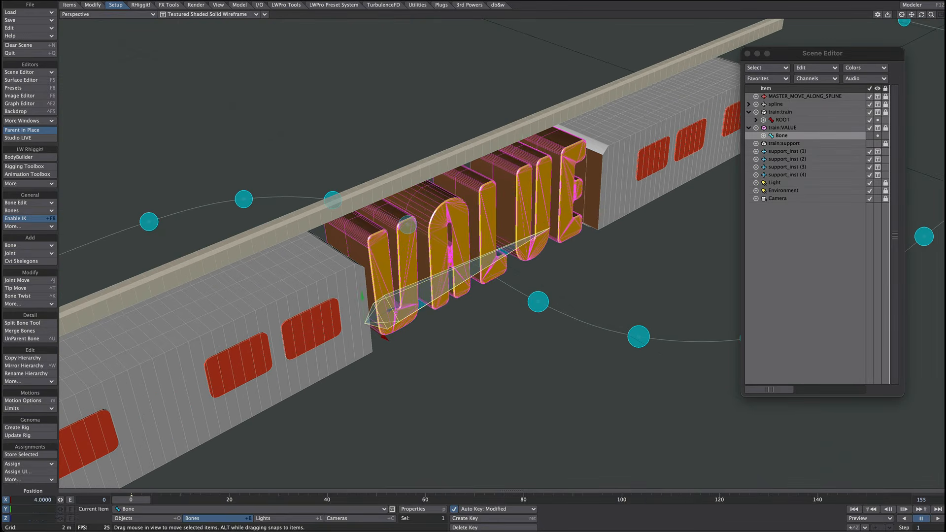
left_click_drag(404, 304, 414, 317)
key("2")
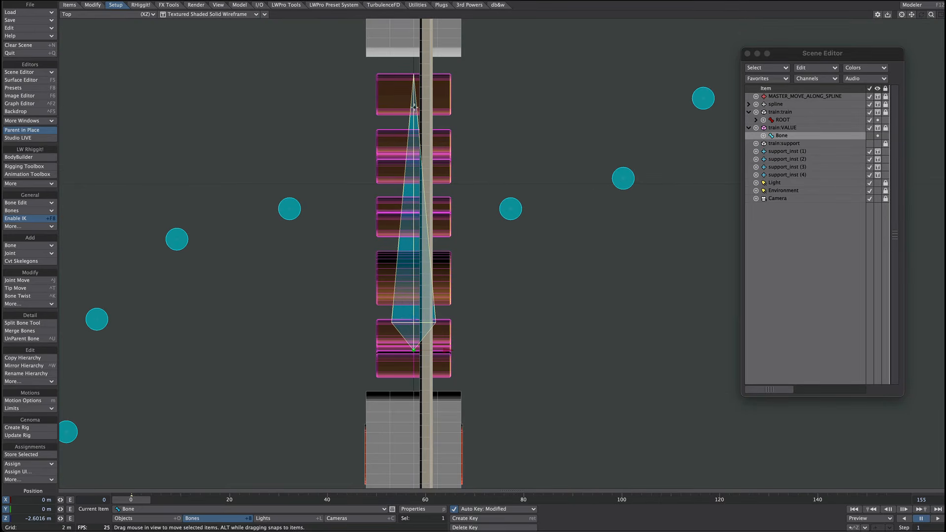
Split the bone in train:VALUE using Split Bone with the number of splits set to 5
left_click(499, 310, "ctrl+shift")
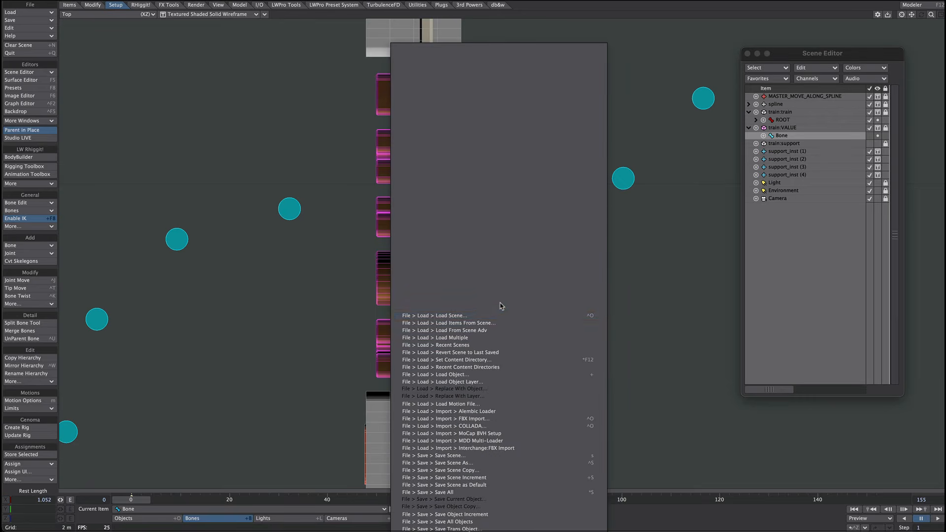
type("split")
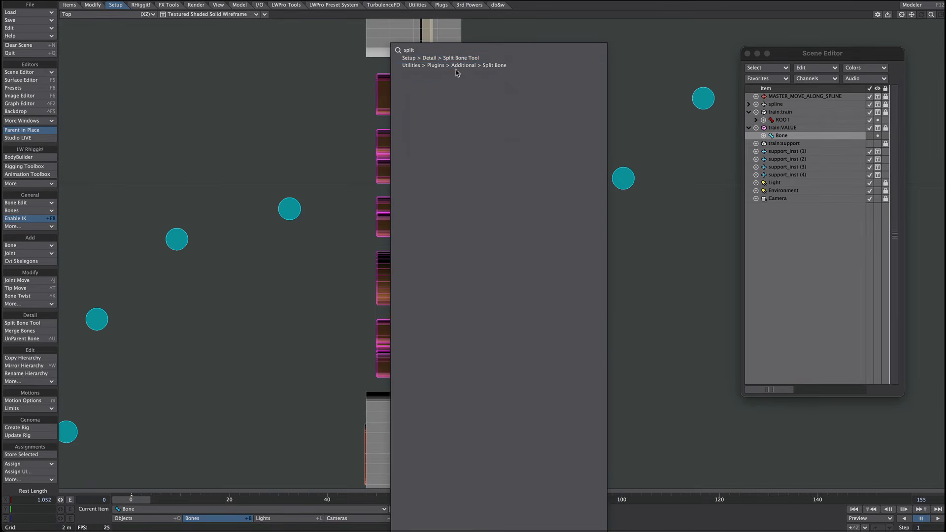
left_click(461, 67)
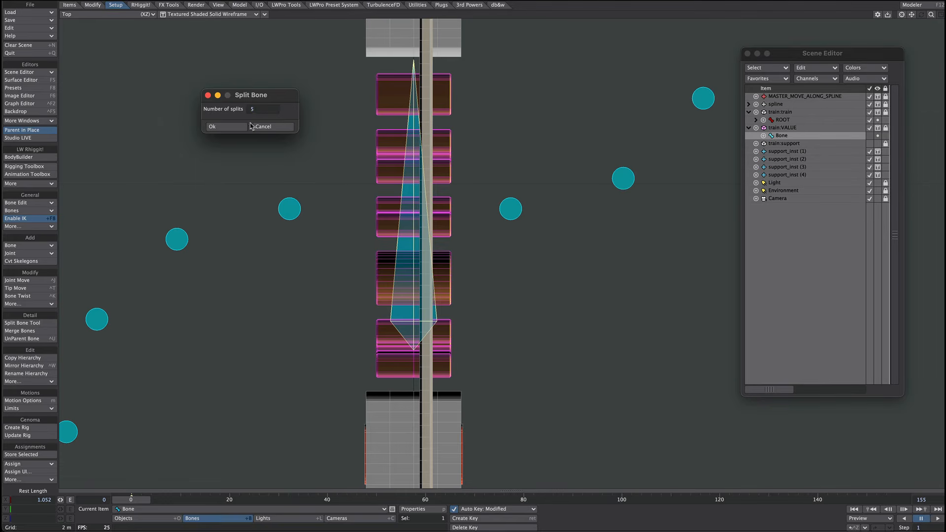
left_click(226, 127)
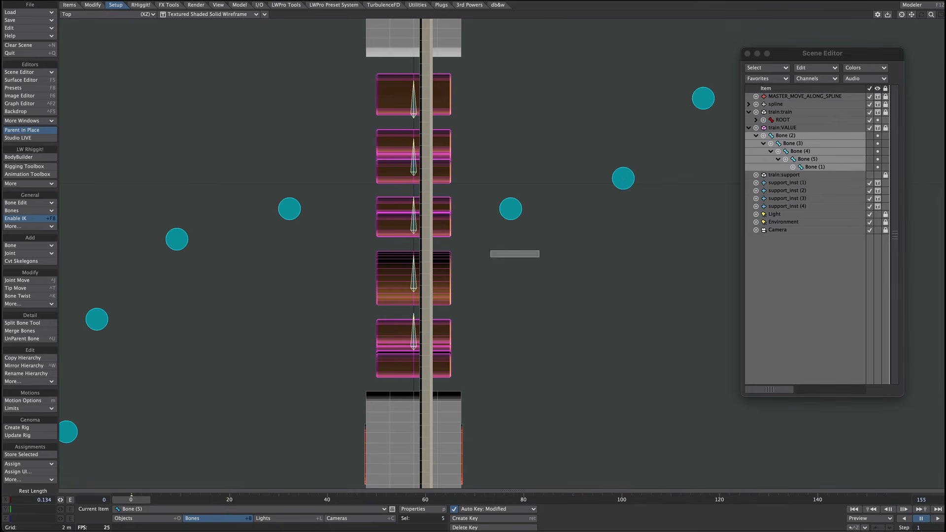
Shift the split bones along Z to line up with the letters A, L, U and E, and activate all five bones
left_click(422, 253)
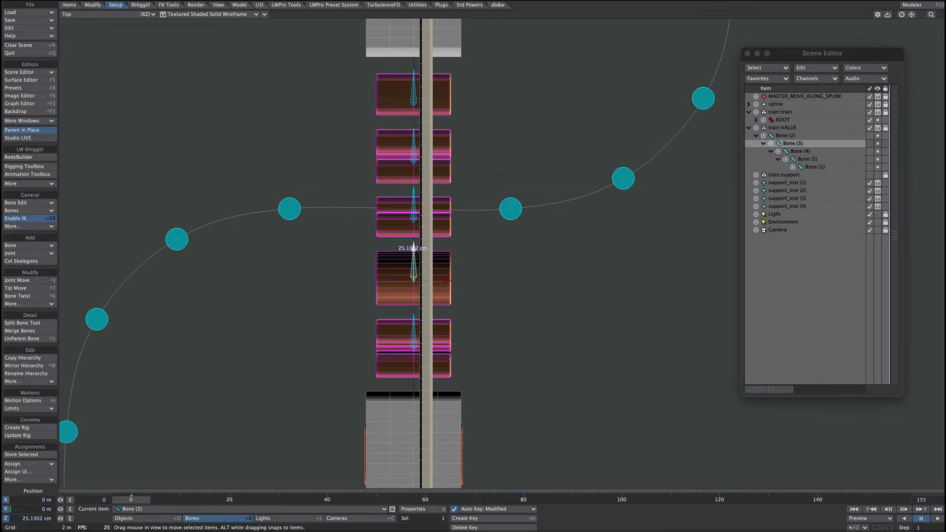
left_click(415, 194)
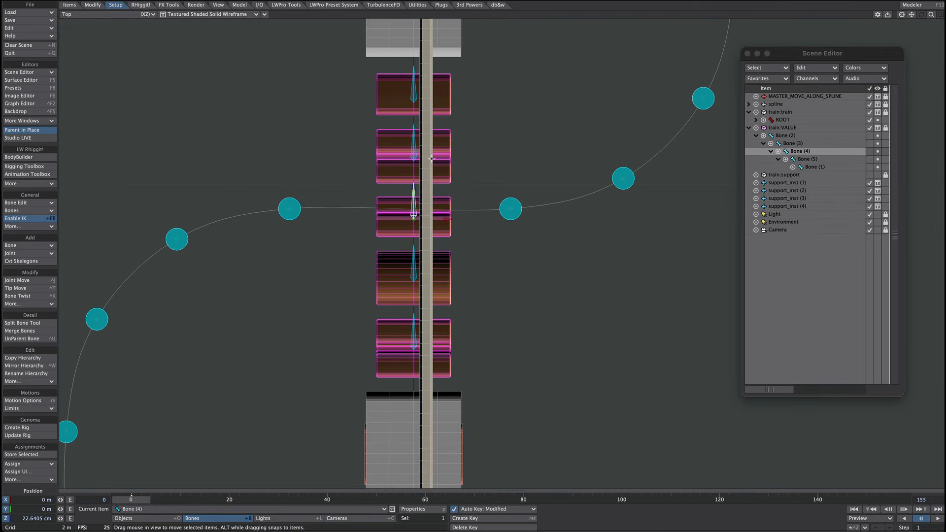
left_click(417, 136)
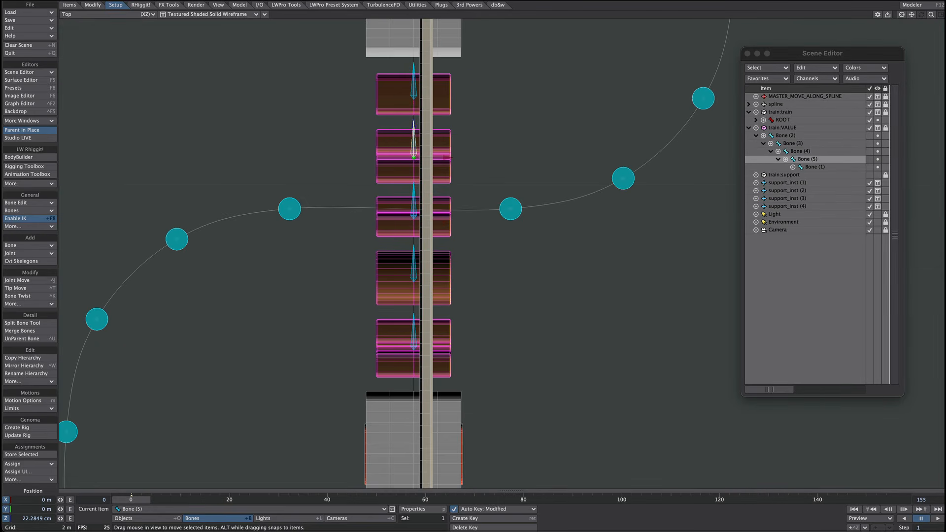
left_click(414, 82)
left_click_drag(414, 68, 414, 65)
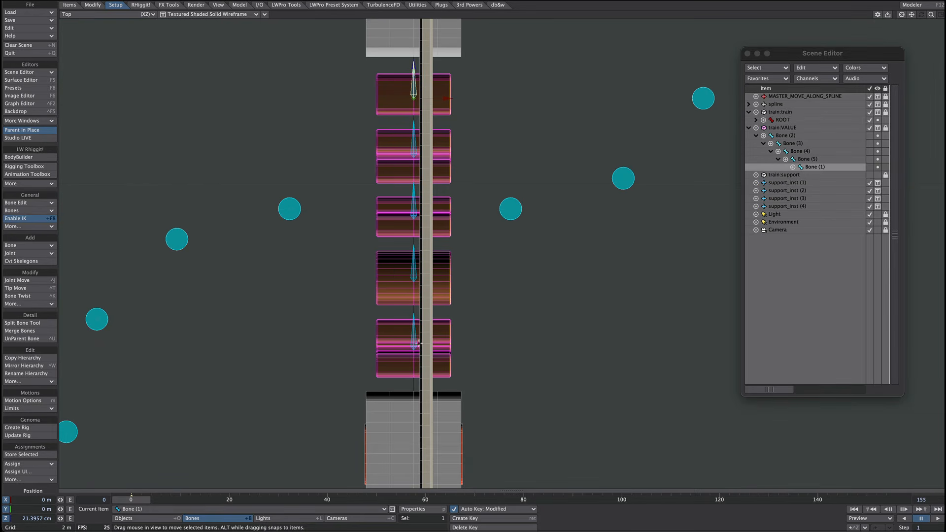
left_click(416, 343, "shift")
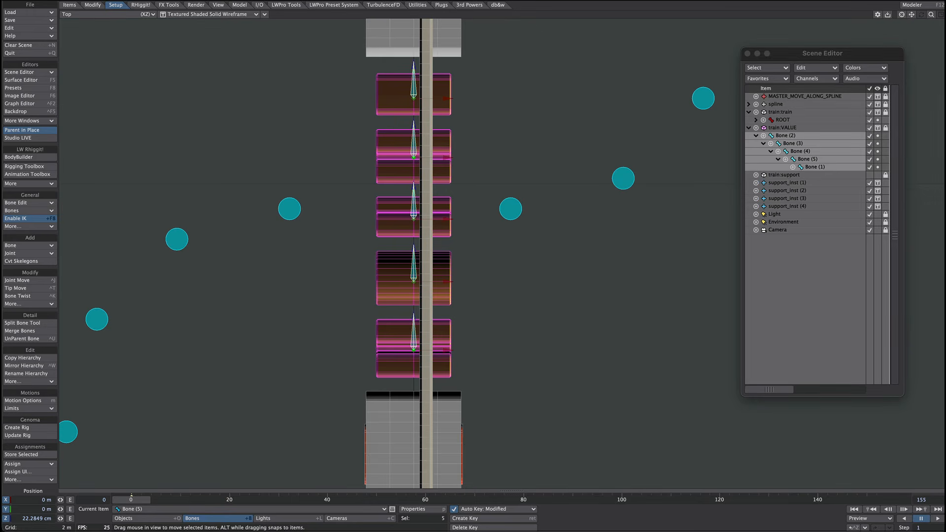
left_click(869, 143)
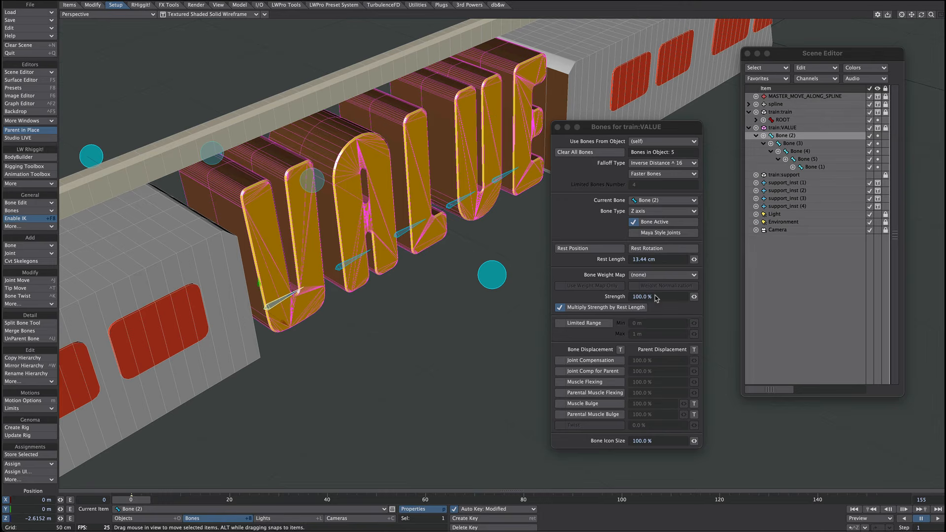
Assign weight map V to Bone (2) and weight map A to Bone (3), with Use Weight Map Only enabled for both
left_click(663, 274)
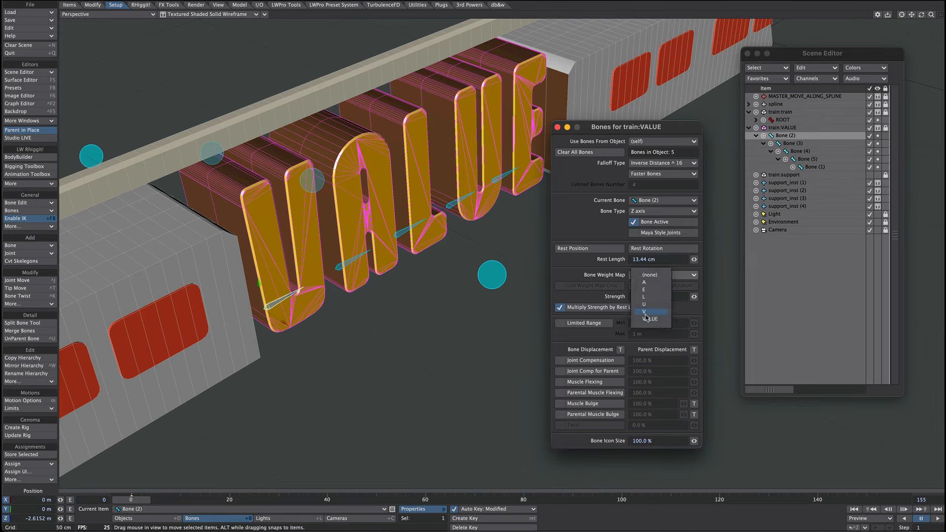
left_click(649, 317)
left_click(604, 286)
key("Down")
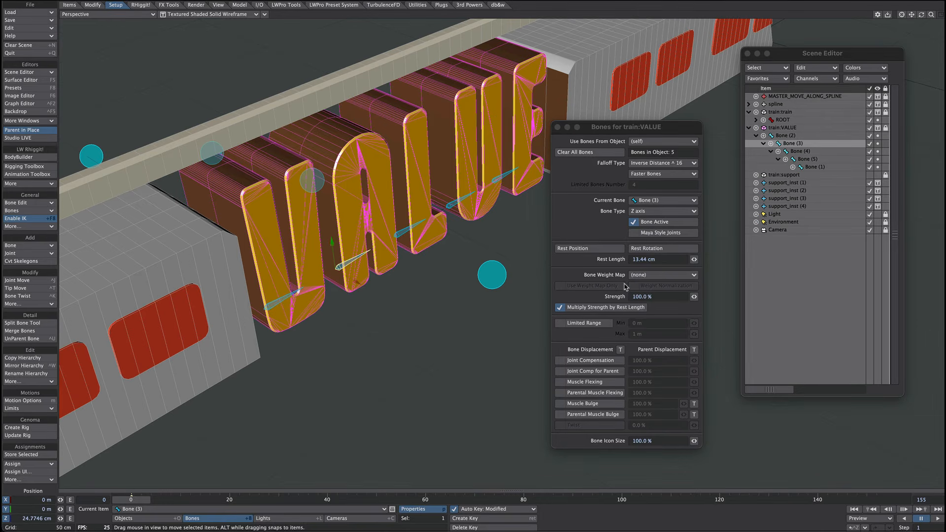
left_click(643, 278)
left_click(644, 285)
left_click(611, 288)
Assign weight map L to Bone (4), U to Bone (5) and E to Bone (1), with Use Weight Map Only enabled for all three
key("Down")
left_click(653, 276)
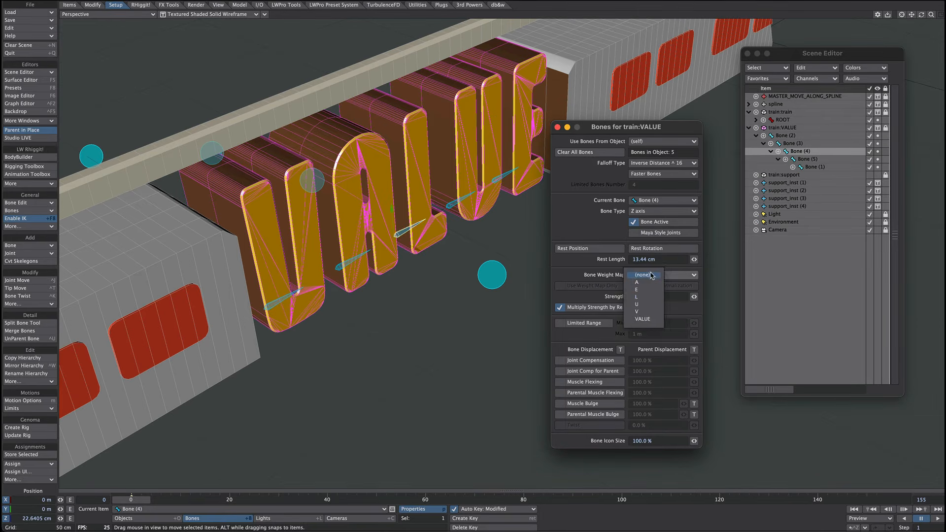
left_click(646, 301)
left_click(597, 287)
key("Down")
left_click(646, 277)
left_click(642, 303)
left_click(604, 287)
key("Down")
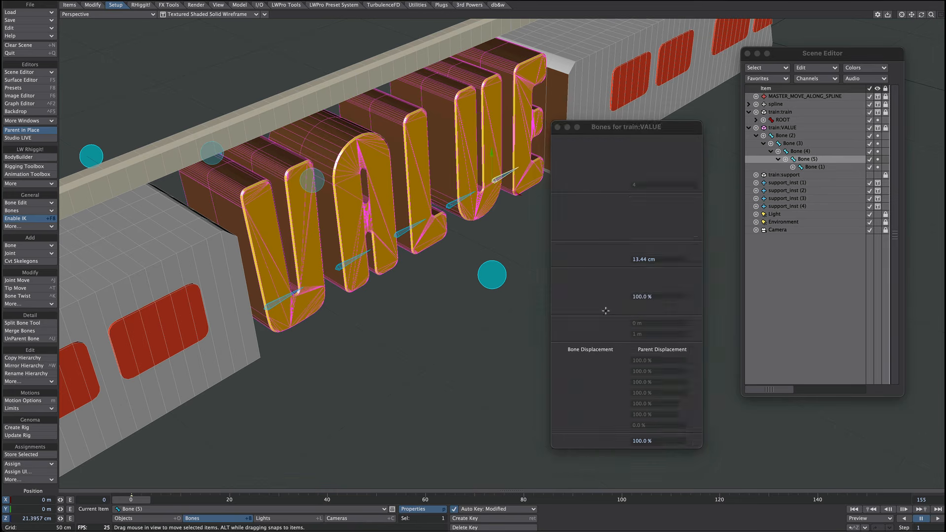
left_click(650, 277)
left_click(642, 309)
left_click(601, 286)
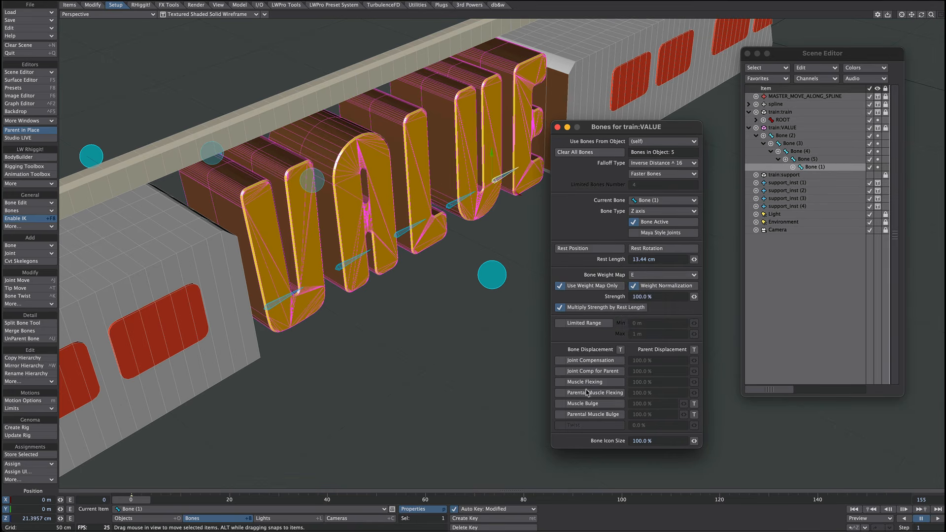
key("Down")
Test-rotate all five VALUE bones with deformations enabled, undo the rotation and turn deformations off again
left_click(822, 166, "shift")
key("y")
left_click(31, 226)
left_click(35, 230)
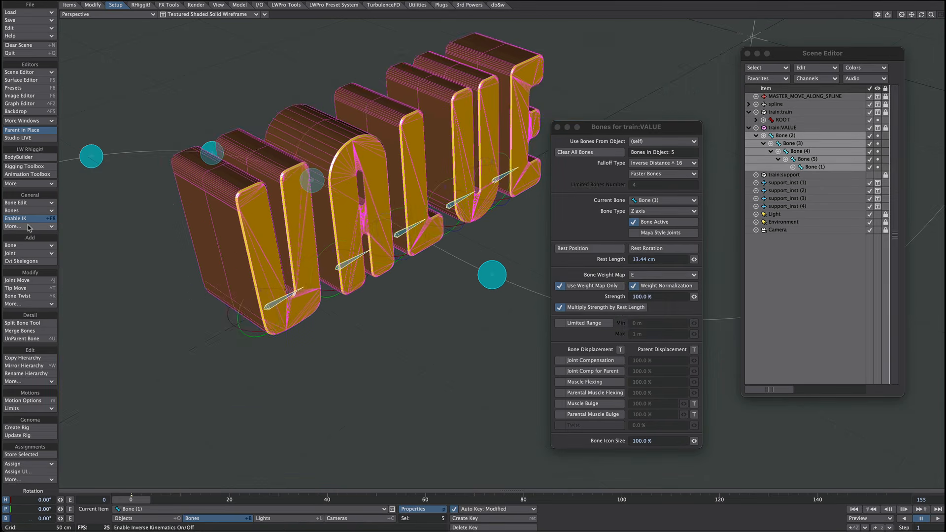
left_click_drag(375, 367, 328, 346)
key("ctrl+z")
left_click(42, 227)
left_click(40, 230)
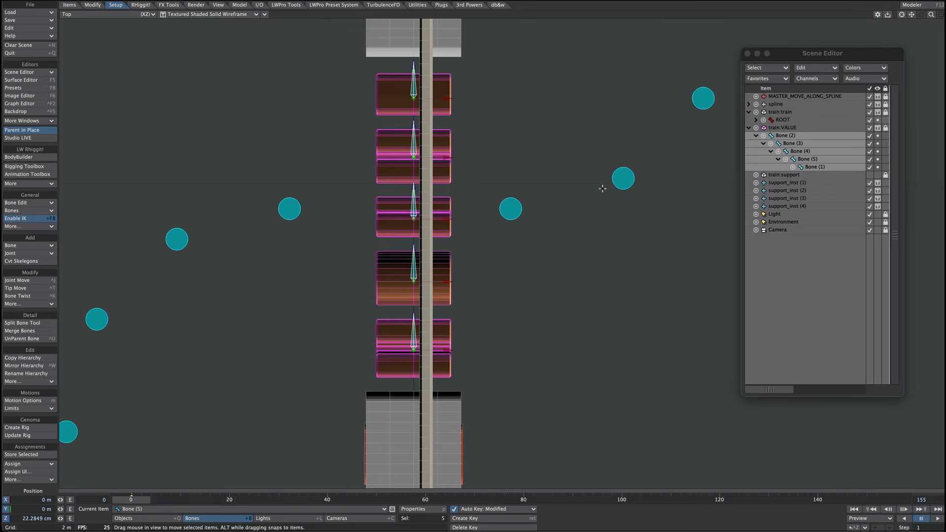
Set Spline Control to spline for all five VALUE bones and turn deformations on
key("m")
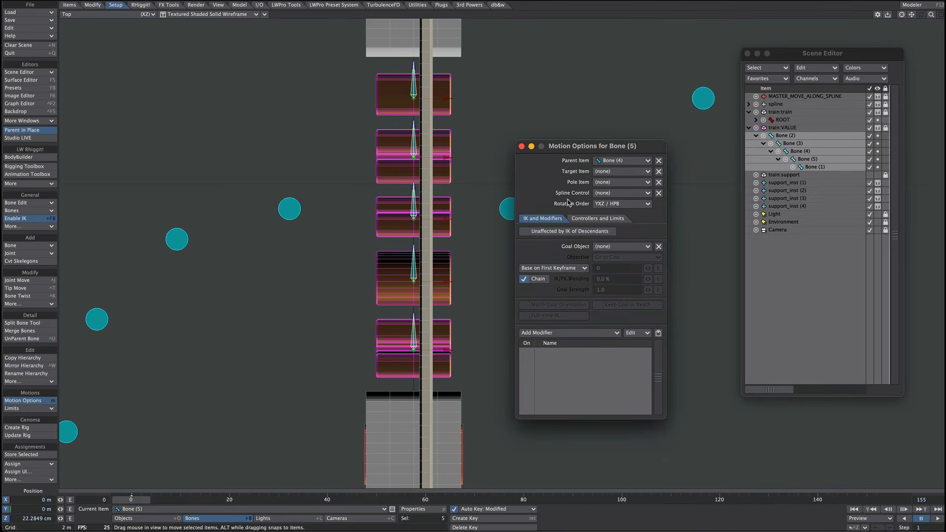
left_click(607, 194)
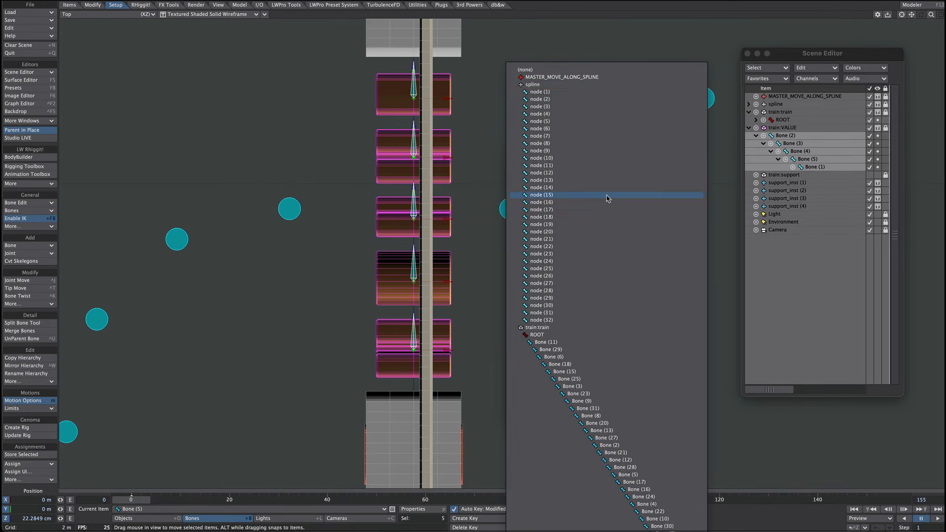
left_click(570, 85)
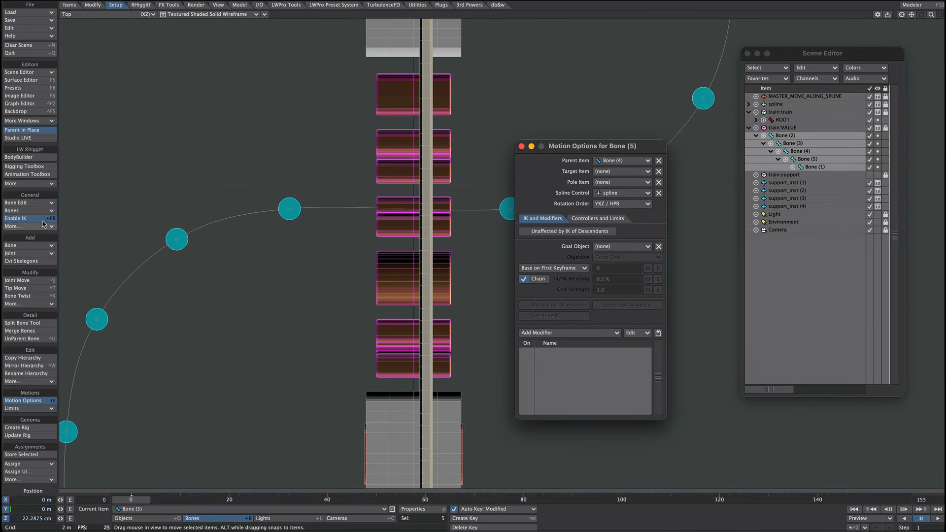
left_click(22, 228)
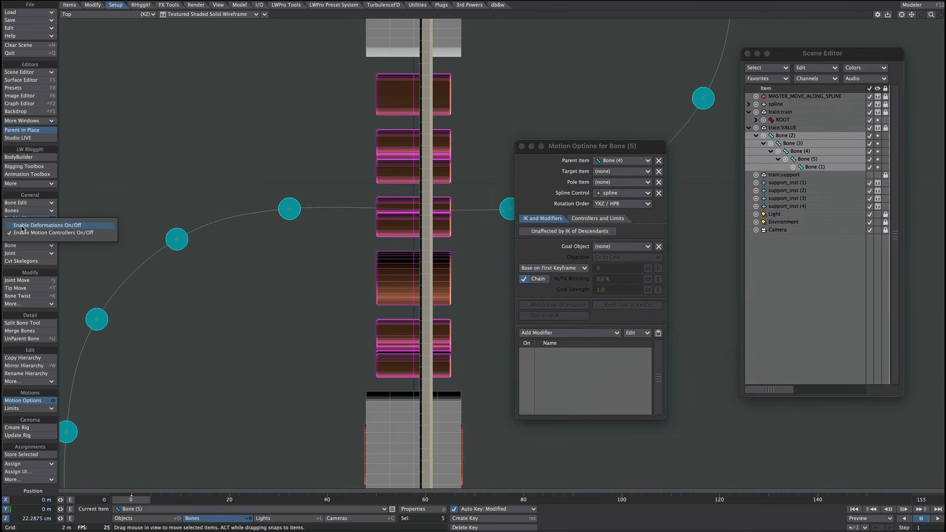
left_click(52, 226)
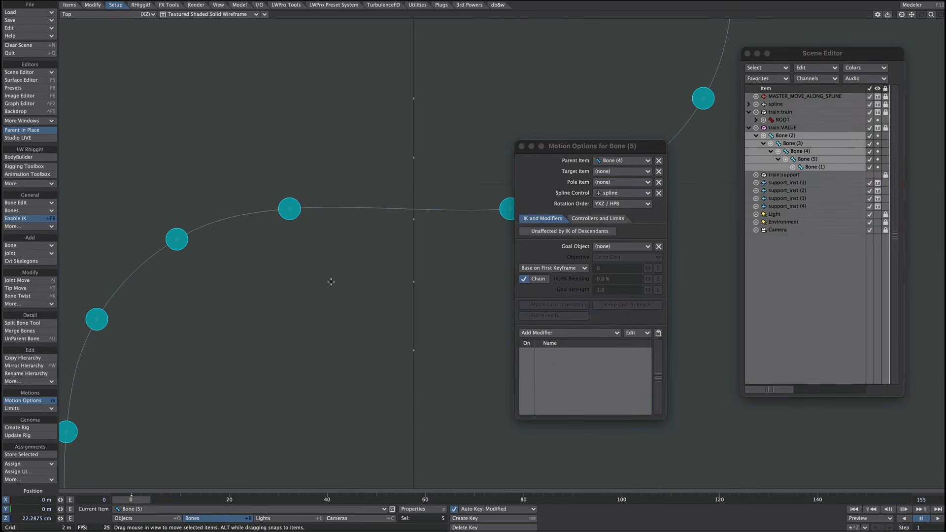
In the Perspective view, move Bone (2) along Z to about 2.85 m so the VALUE letters travel along the spline
key("4")
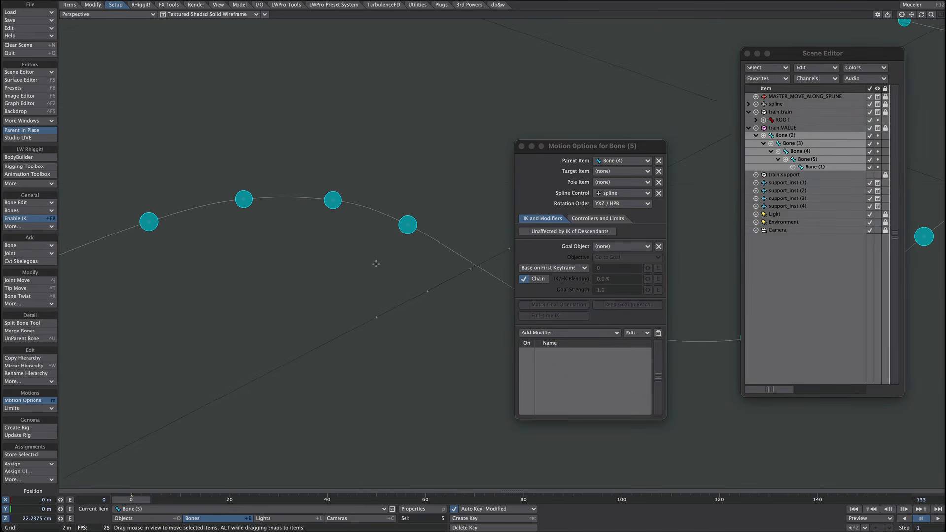
key("a")
key("shift+a")
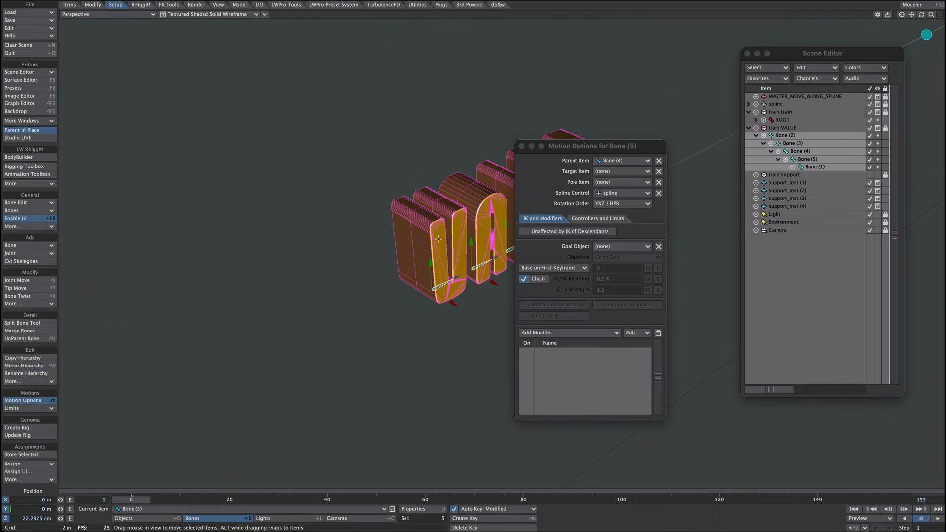
left_click_drag(438, 239, 244, 235, "alt+shift")
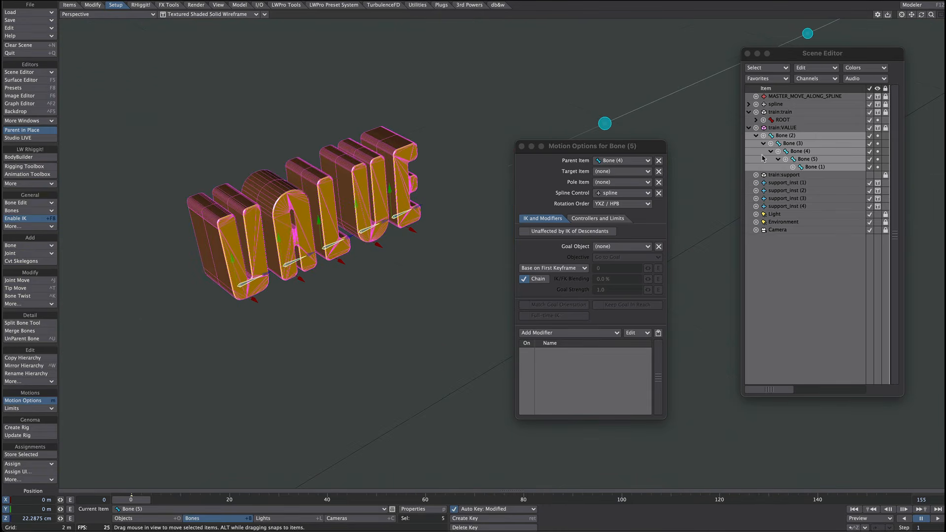
left_click(793, 136)
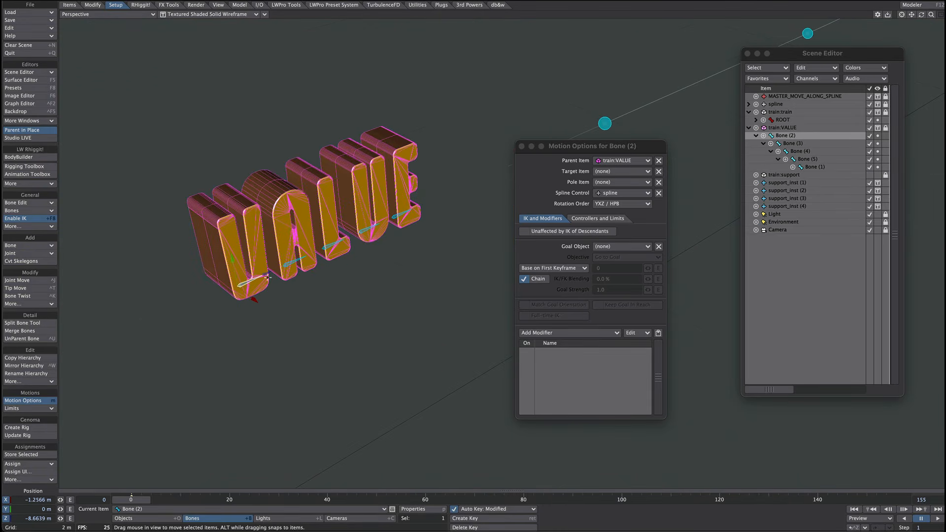
left_click_drag(267, 277, 315, 256)
left_click_drag(315, 256, 365, 236)
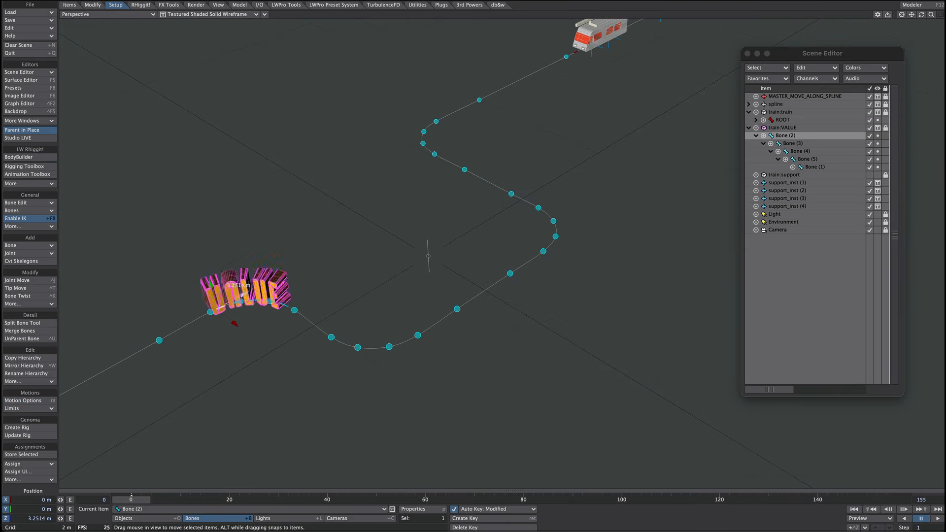
mouse_move(551, 182)
left_mouse_down()
mouse_move(700, 91)
mouse_move(541, 187)
mouse_move(554, 180)
left_mouse_up()
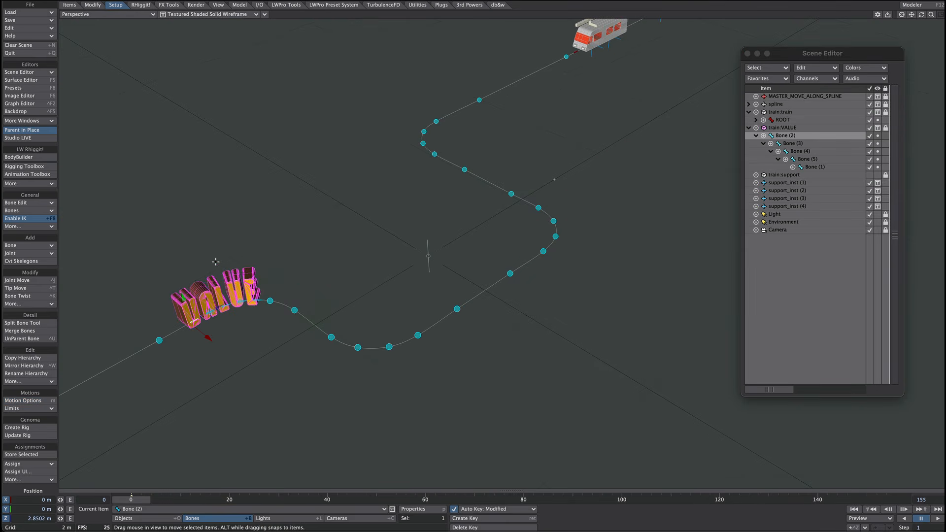
Apply the existing VALUE expression, Value+[MASTER_MOVE_ALONG_SPLINE.Position.Z], to the Position.Z channel of Bone (2) in train:VALUE
key("ctrl+F2")
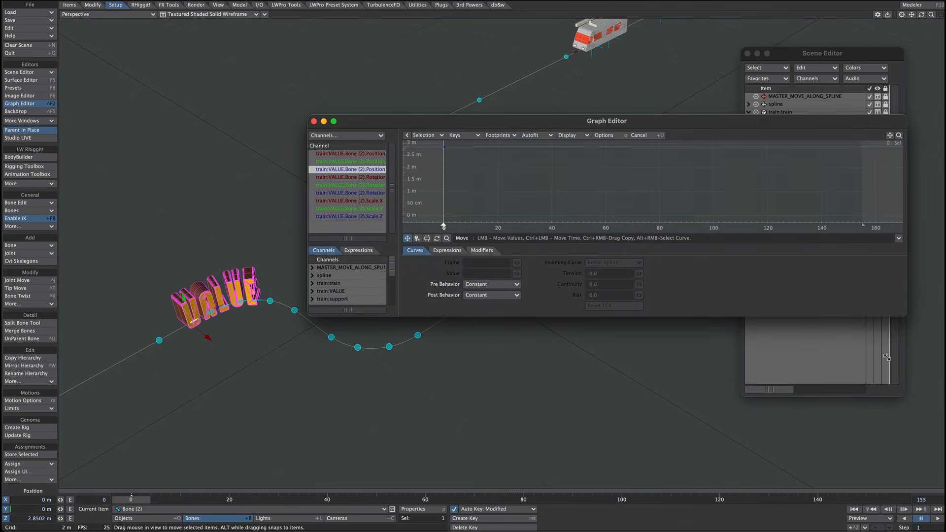
left_click_drag(902, 316, 895, 416)
left_click(447, 352)
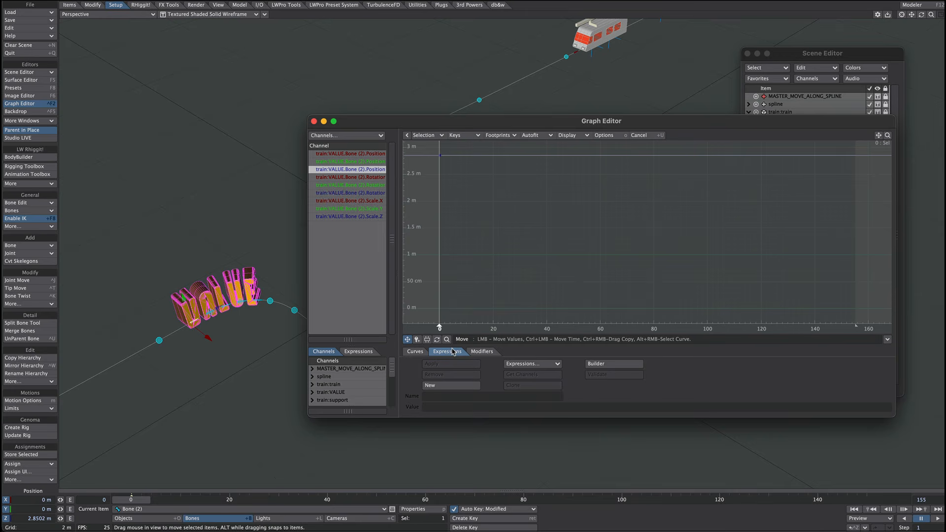
left_click(358, 352)
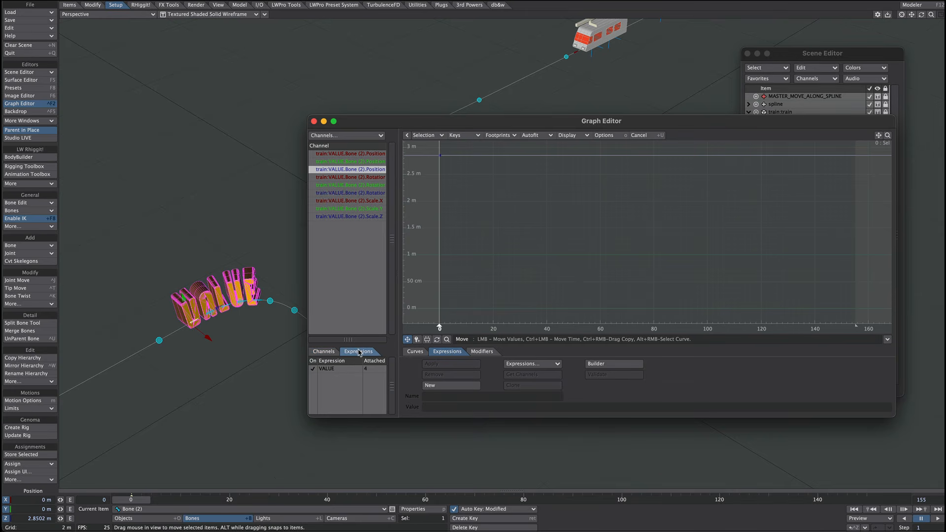
left_click(328, 369)
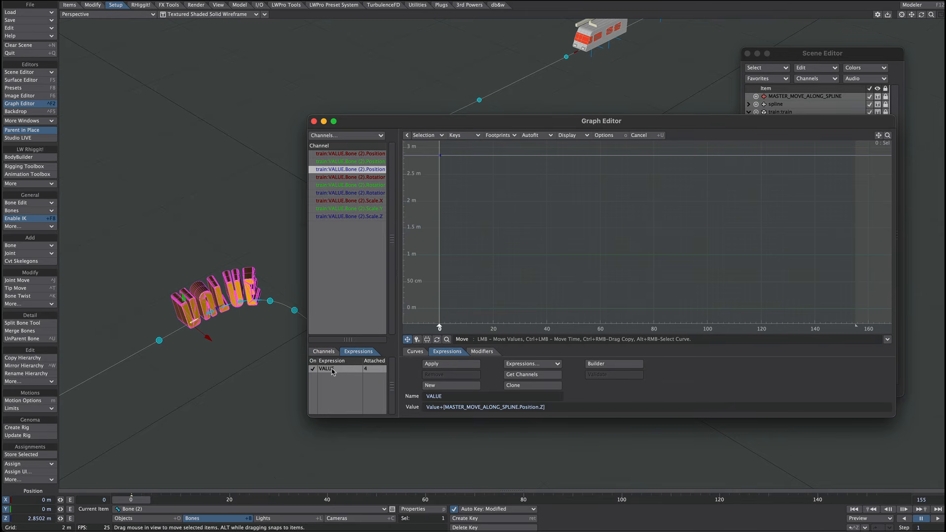
left_click(438, 365)
key("ctrl+F2")
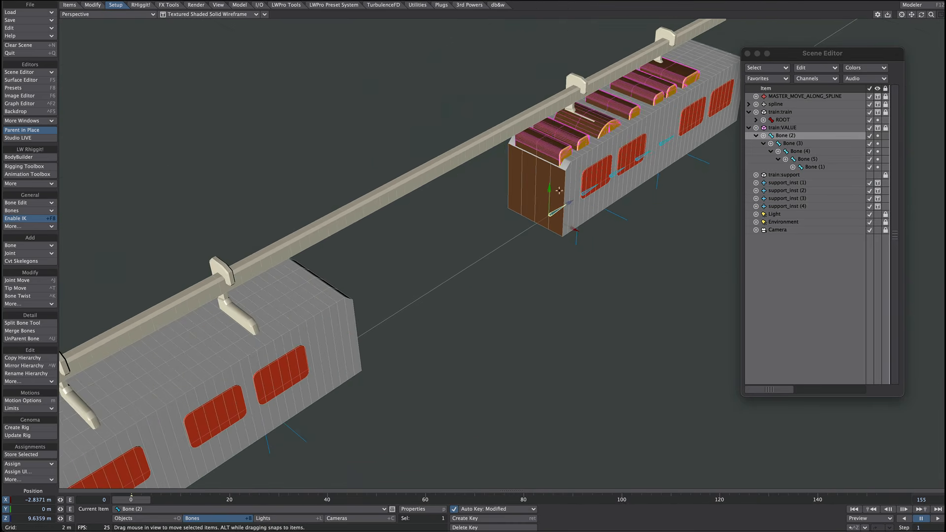
Move Bone (2) along Z to about 1.70 m, centring the VALUE text in the gap between the train cars
left_click_drag(572, 201, 383, 323)
scroll(441, 339, "down", 5)
scroll(441, 340, "up", 5)
scroll(441, 340, "up", 8)
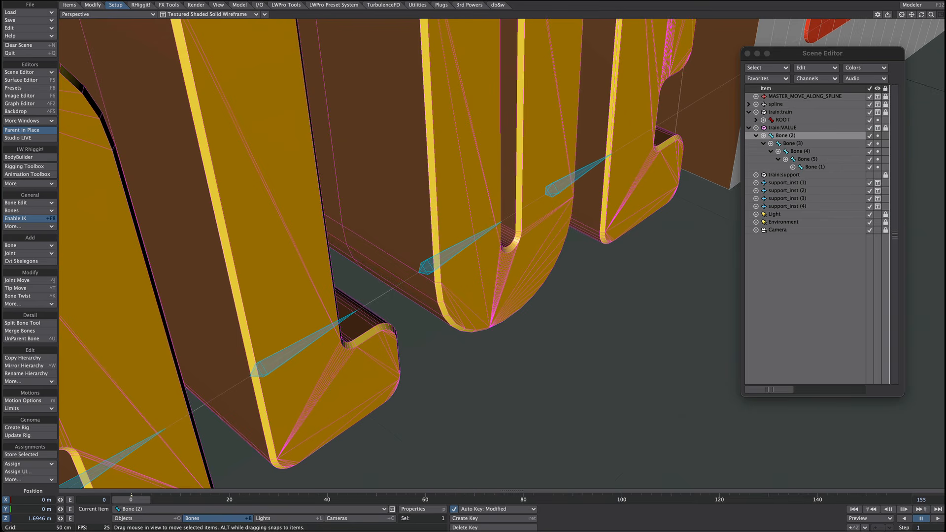
scroll(441, 339, "down", 10)
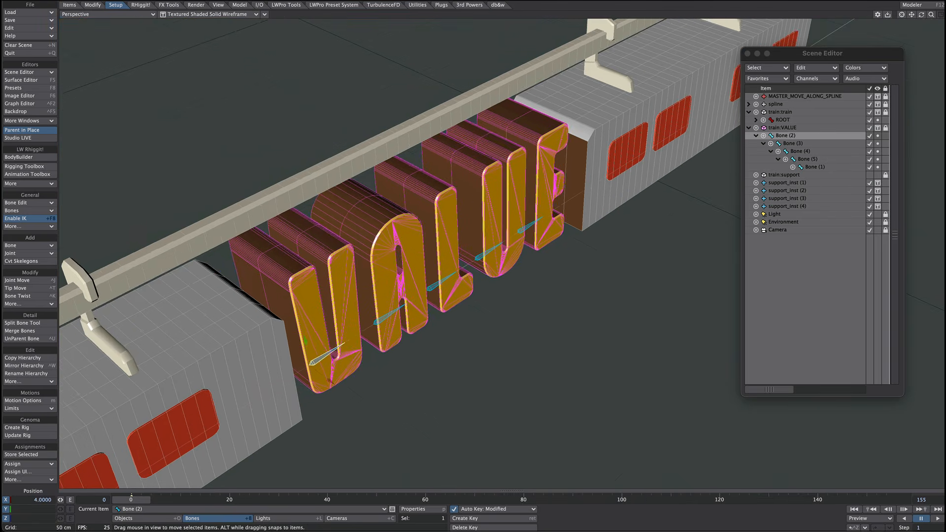
scroll(441, 340, "down", 2)
key("3")
left_click_drag(287, 253, 304, 253)
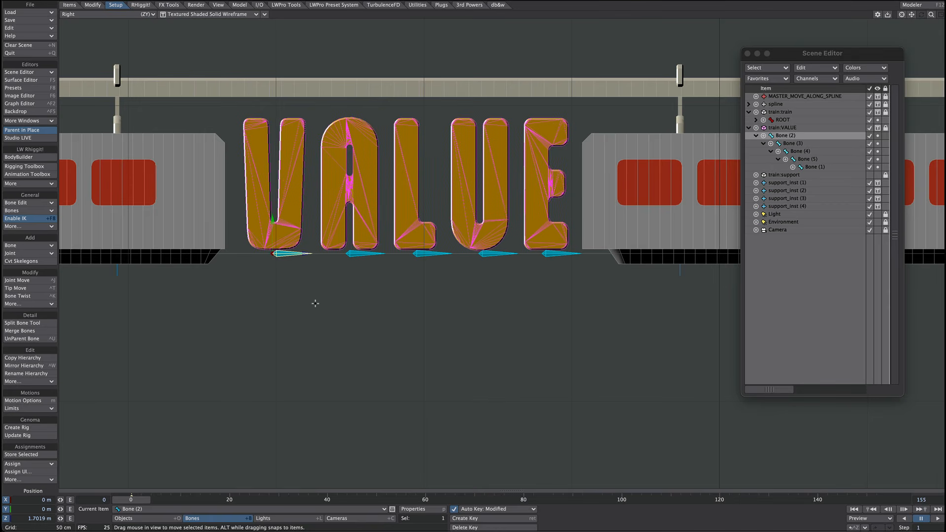
Play the animation in the Perspective view, with the view centred on the selected bone
key("4")
key("space")
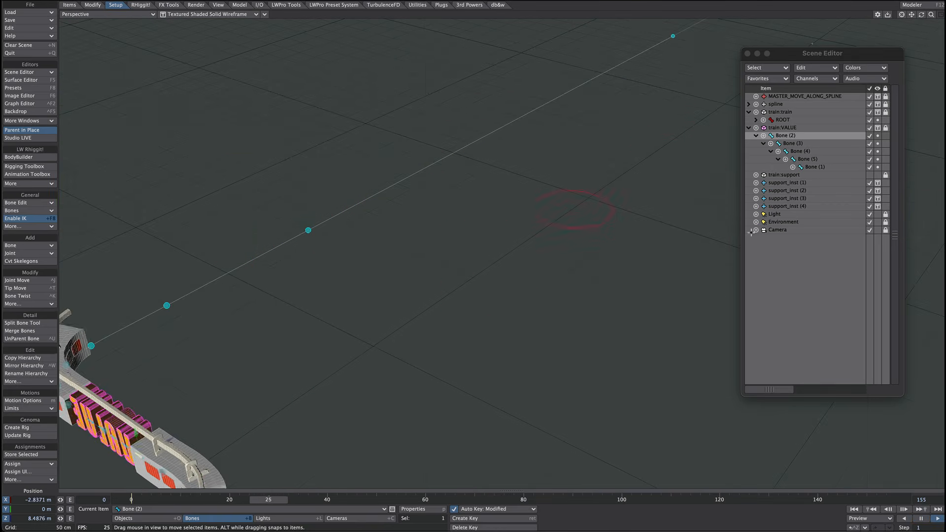
left_click(902, 15)
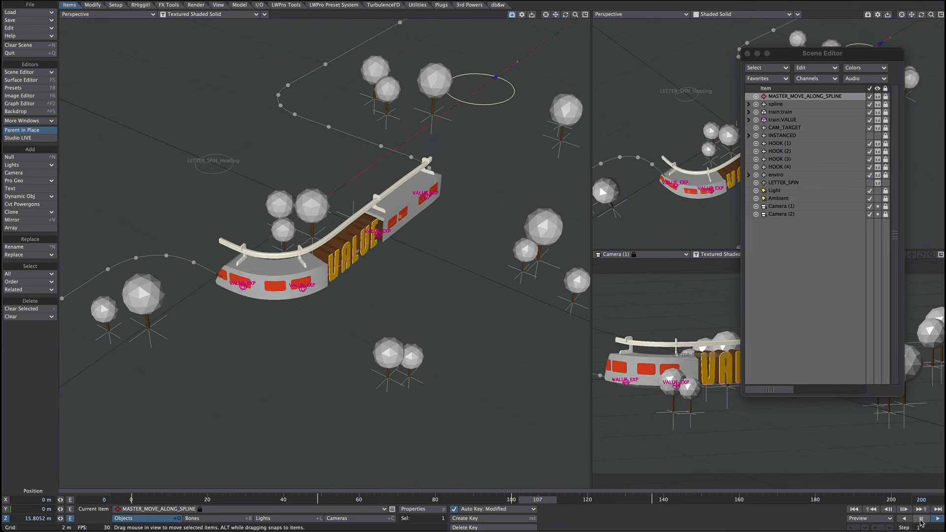
Stop playback in the finished scene, scrub to frame 66 and open the Nodal Displacement node graph of train:VALUE
left_click(921, 519)
left_click_drag(409, 499, 382, 499)
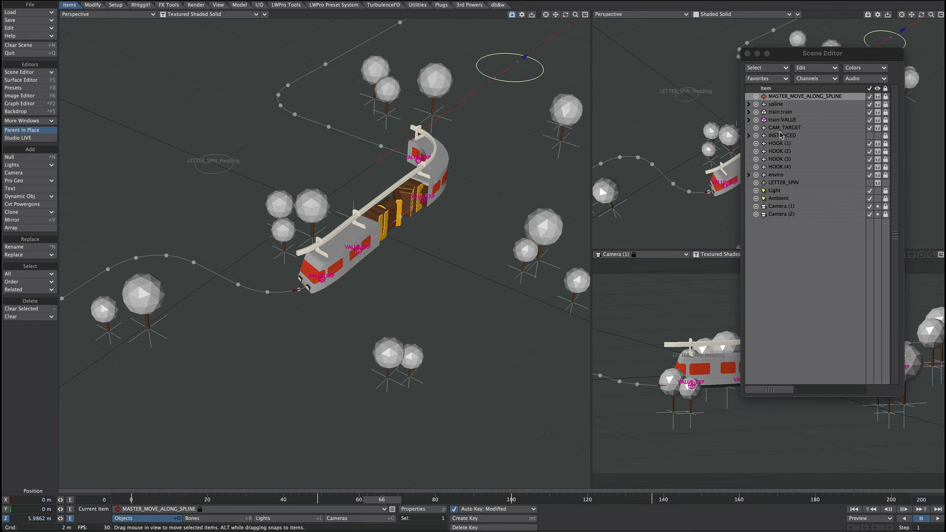
left_click(781, 121)
key("p")
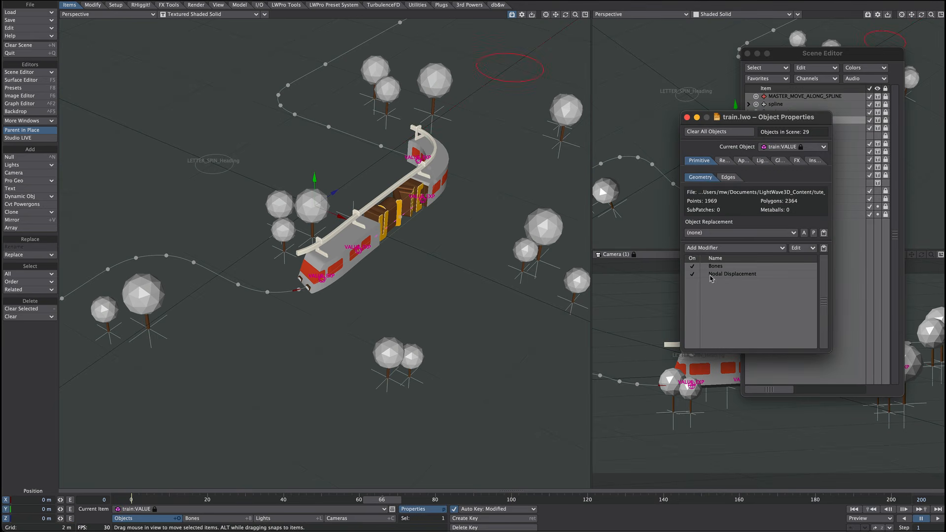
double_click(727, 274)
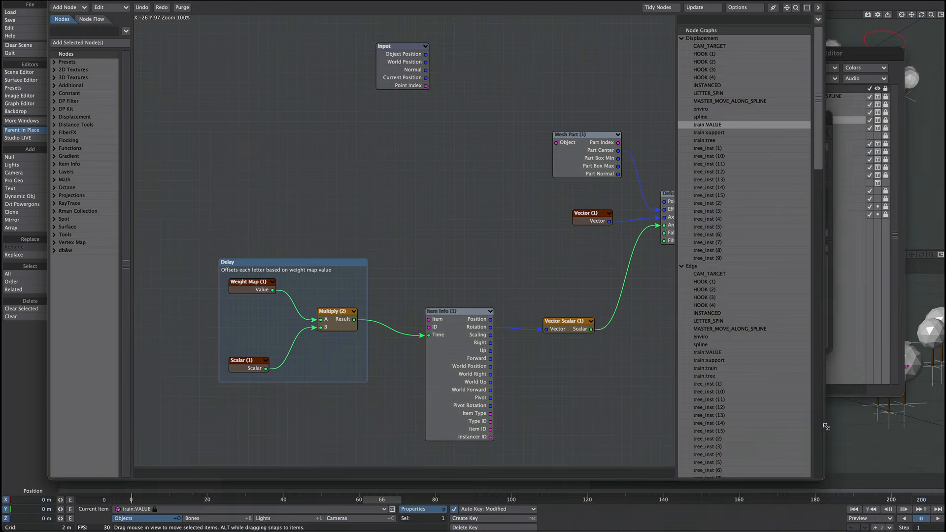
left_click_drag(787, 7, 713, 0)
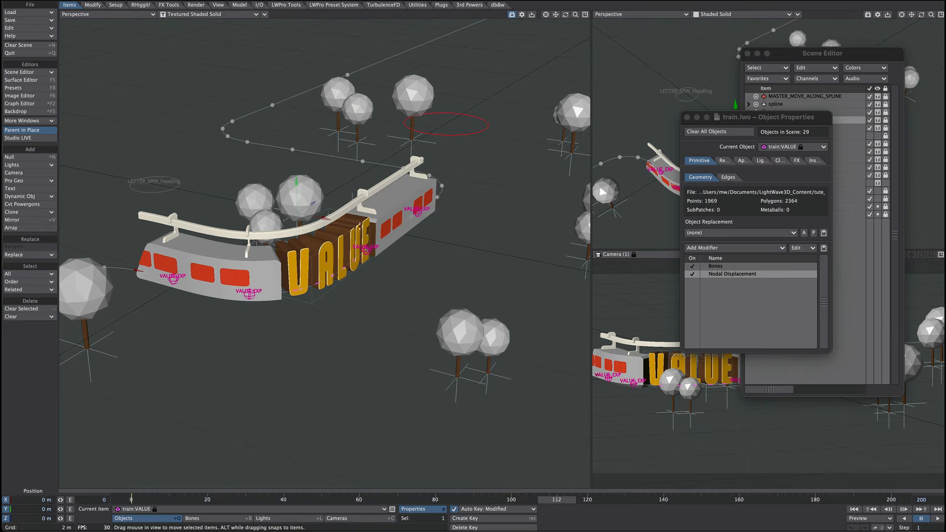
Load the channels attached to the VALUE expression in the Graph Editor and examine the HOOK (2) to HOOK (4) Position.Z curves
scroll(365, 226, "up", 2)
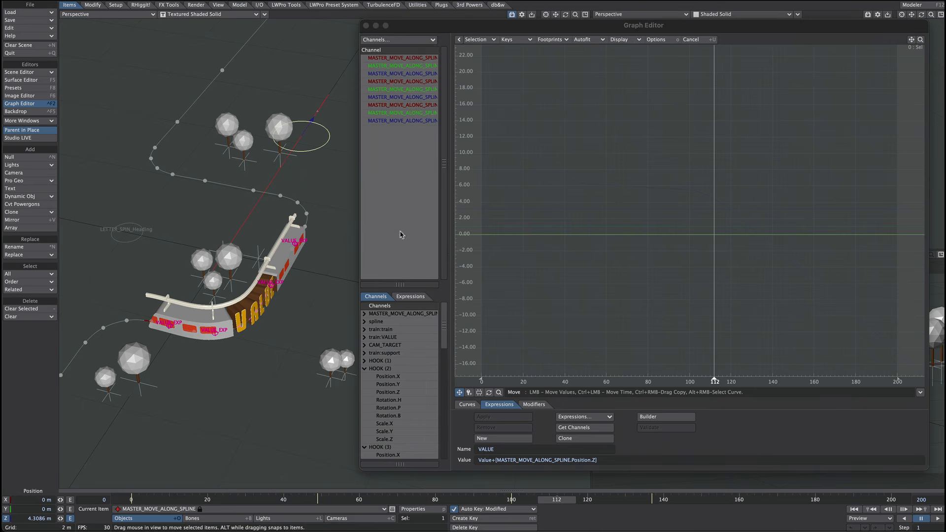
left_click(402, 364)
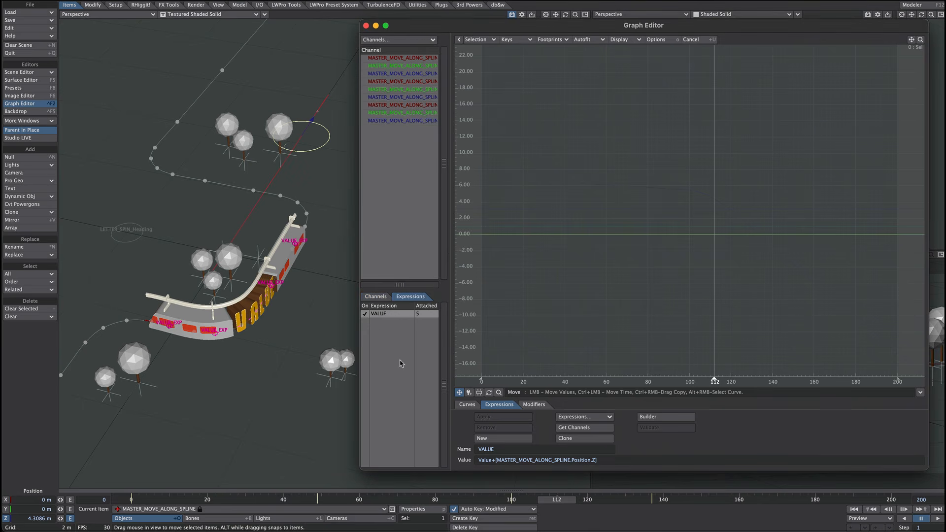
left_click(384, 315)
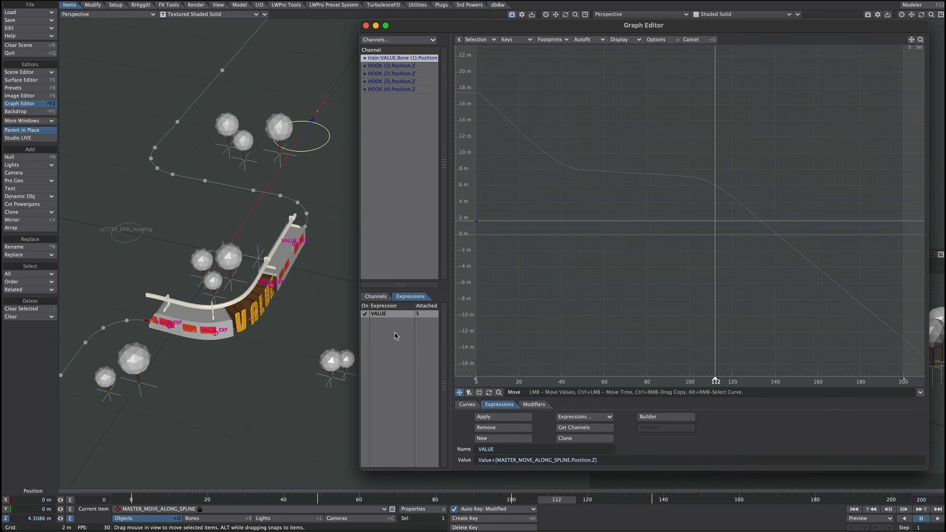
left_click(410, 75)
left_click(413, 90, "shift")
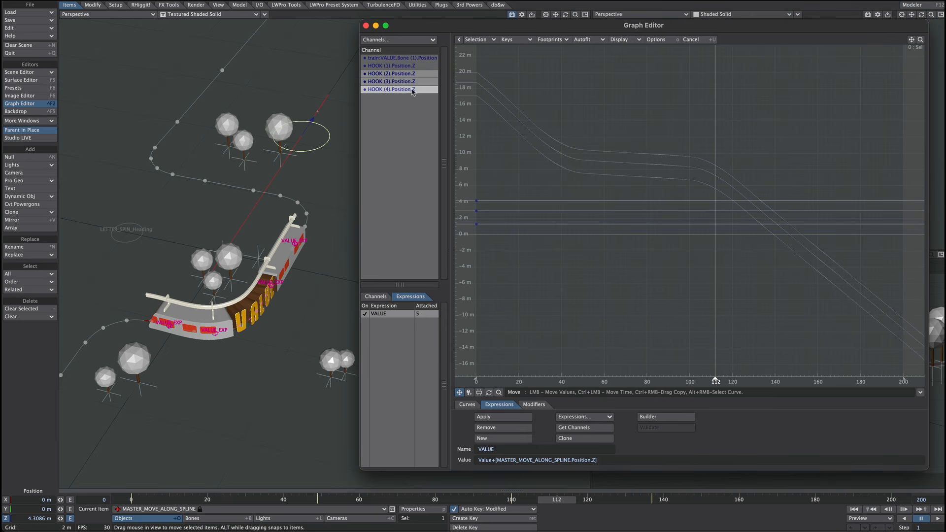
left_click(491, 428)
left_click(480, 417)
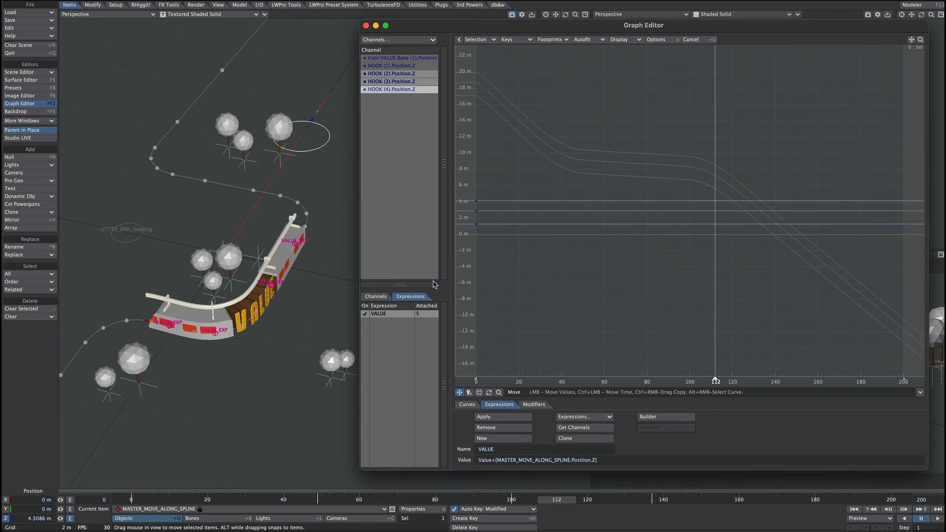